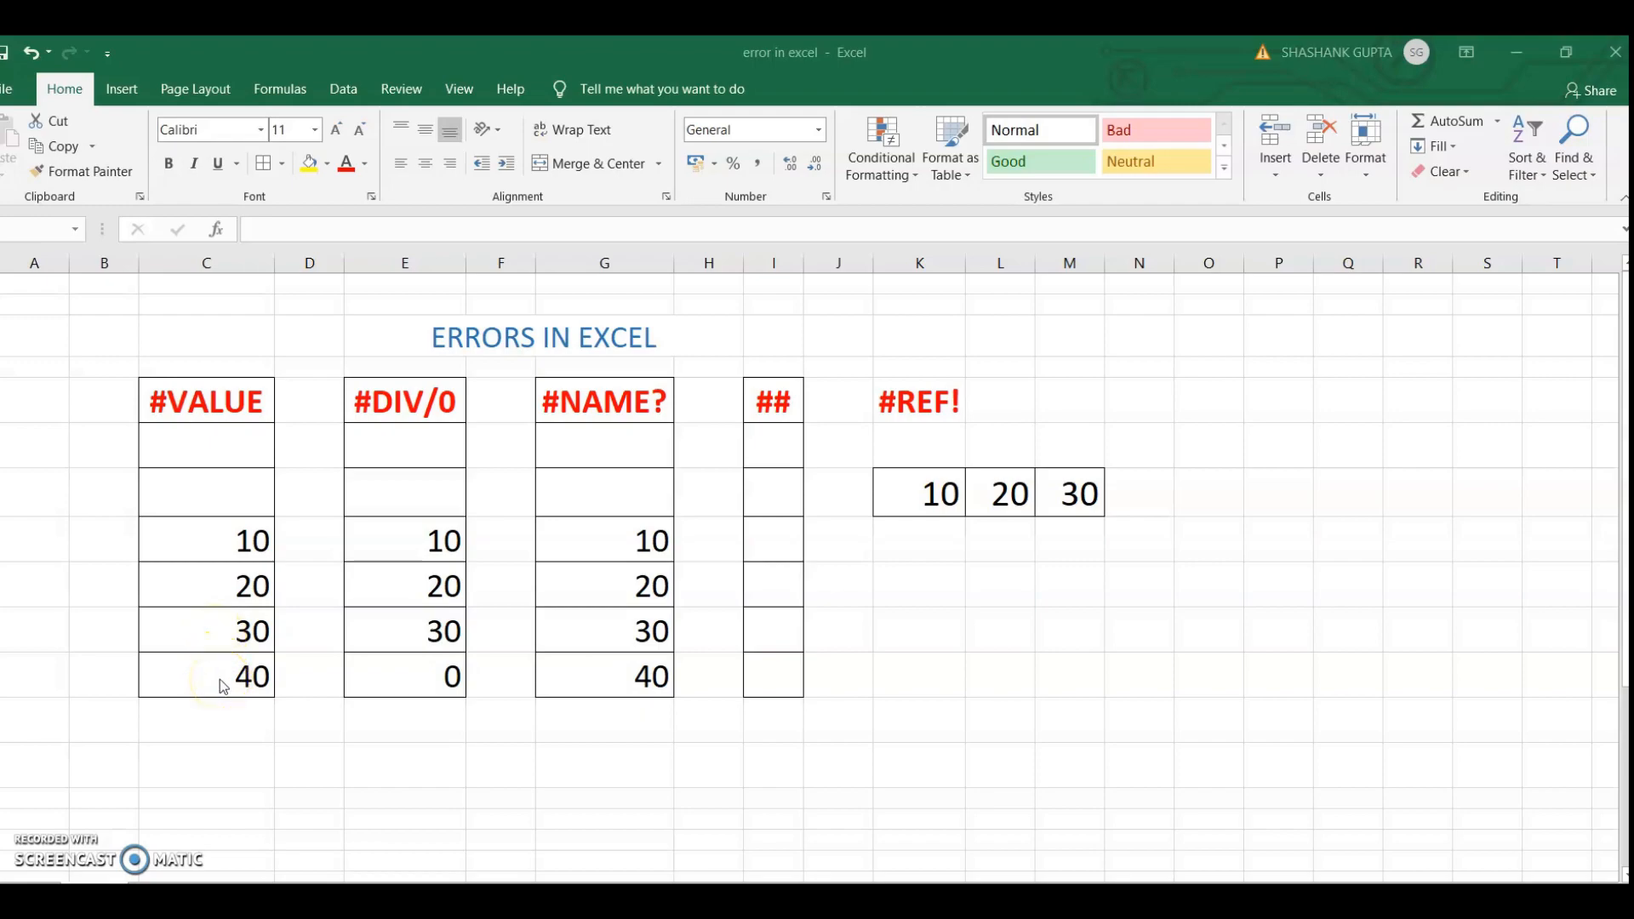
Replace the number in cell C10 of the #VALUE column with a person's first name as text
{"action": "left_click", "coordinate": [246, 625]}
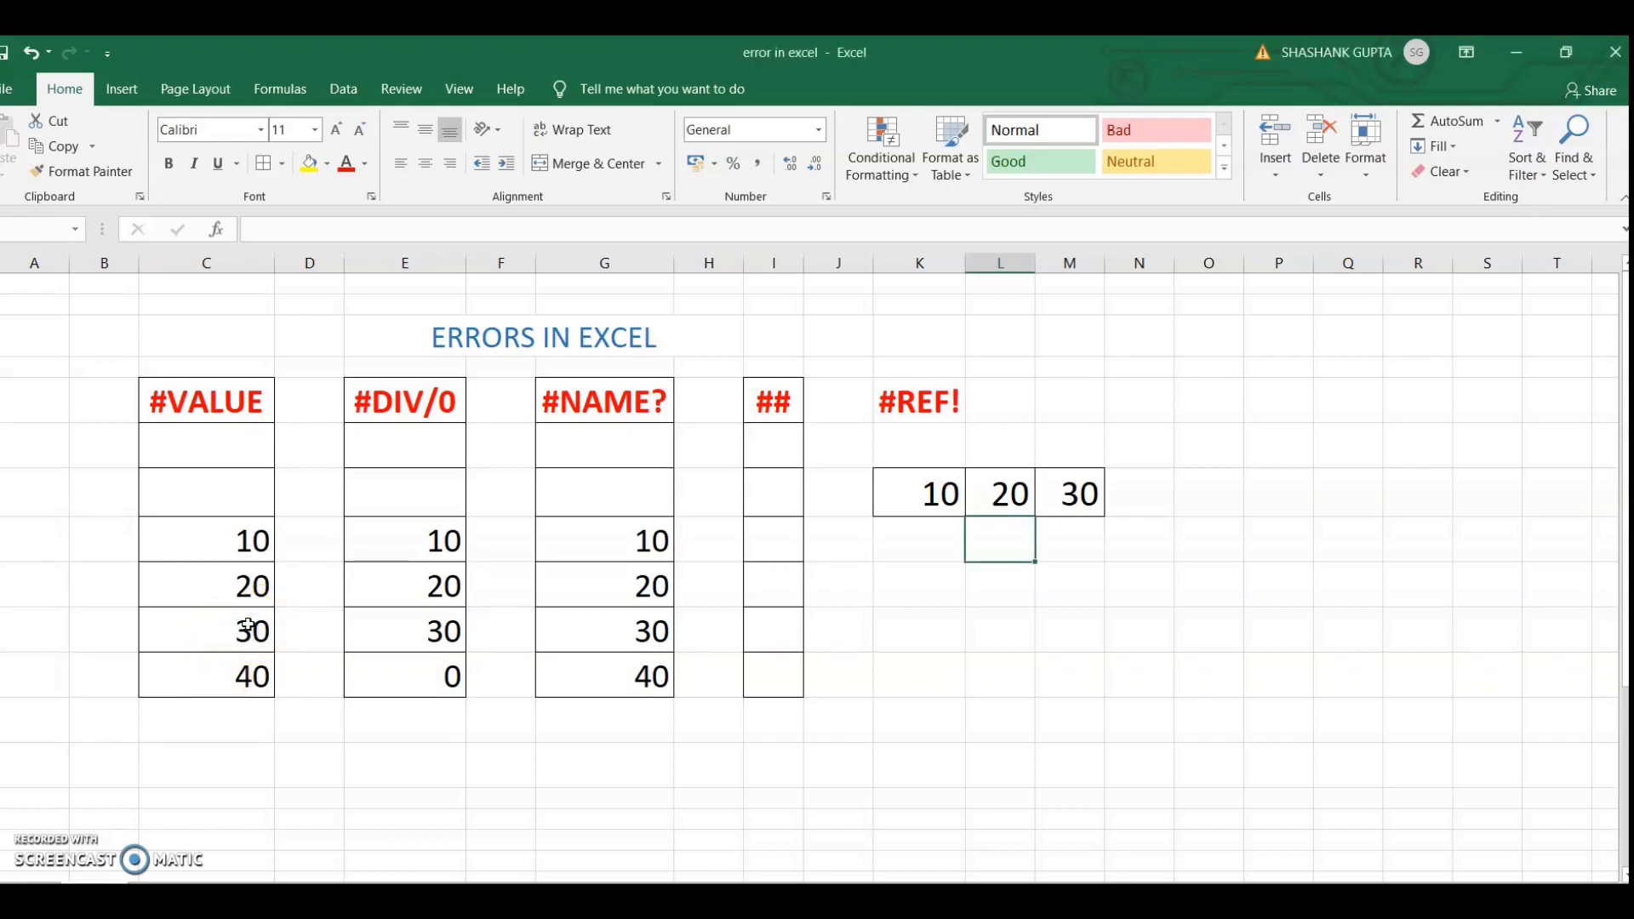
{"action": "left_click", "coordinate": [247, 625]}
{"action": "key", "text": "Delete"}
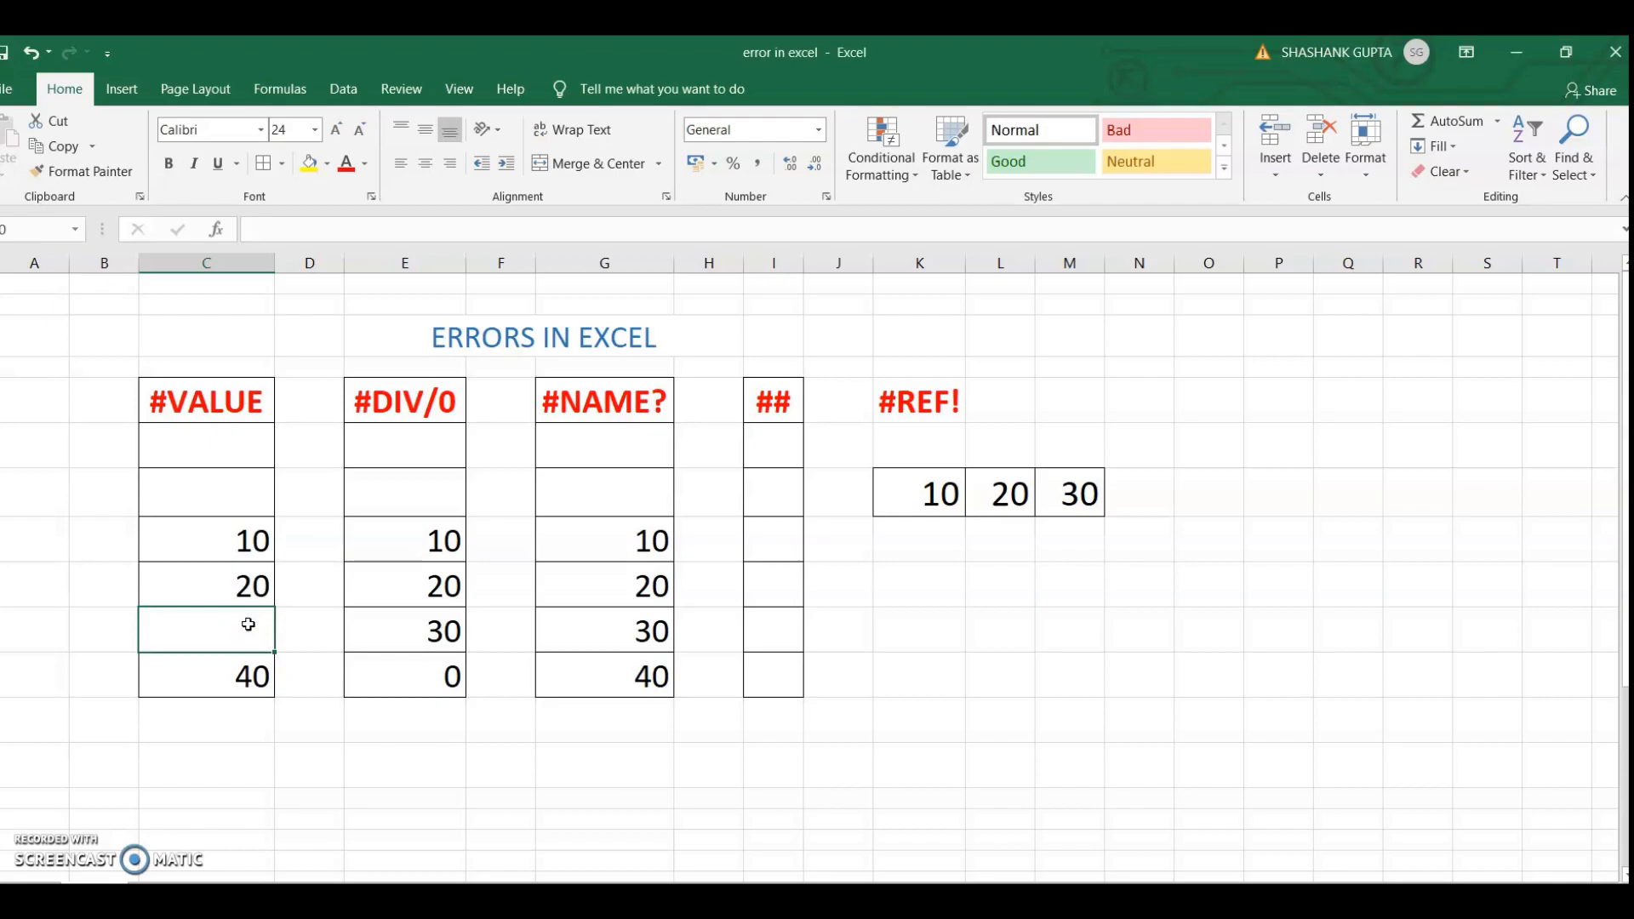
{"action": "type", "text": "SHIV"}
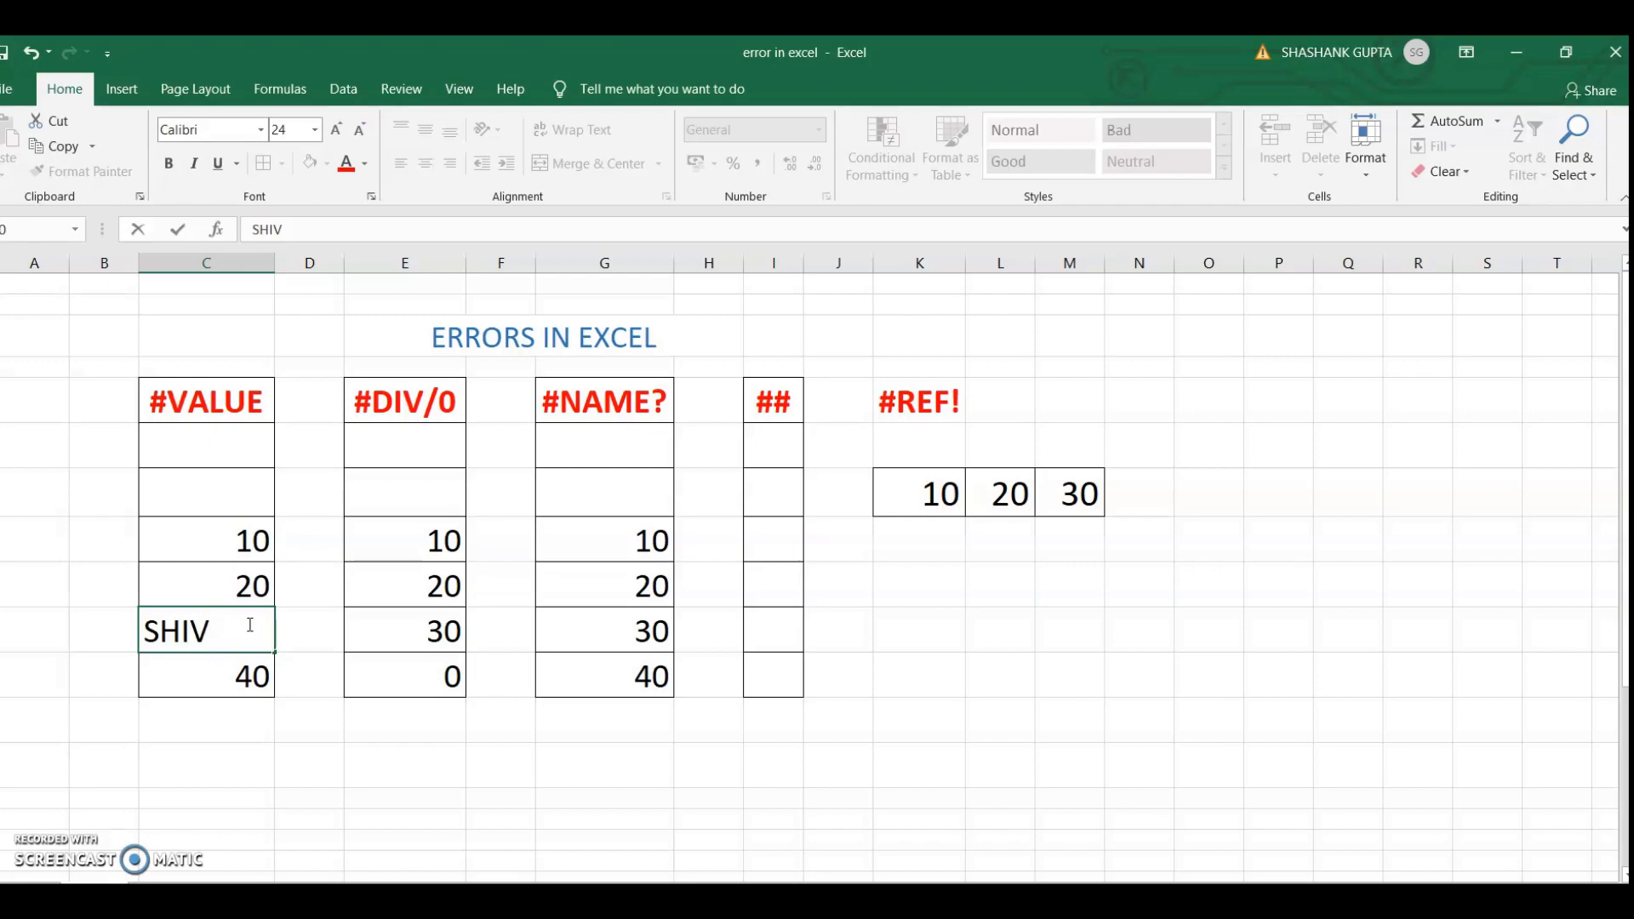
{"action": "left_click", "coordinate": [235, 586]}
Enter the addition formula =C8+C9+C10+C11 in cell C12, below the #VALUE column
{"action": "left_click", "coordinate": [210, 717]}
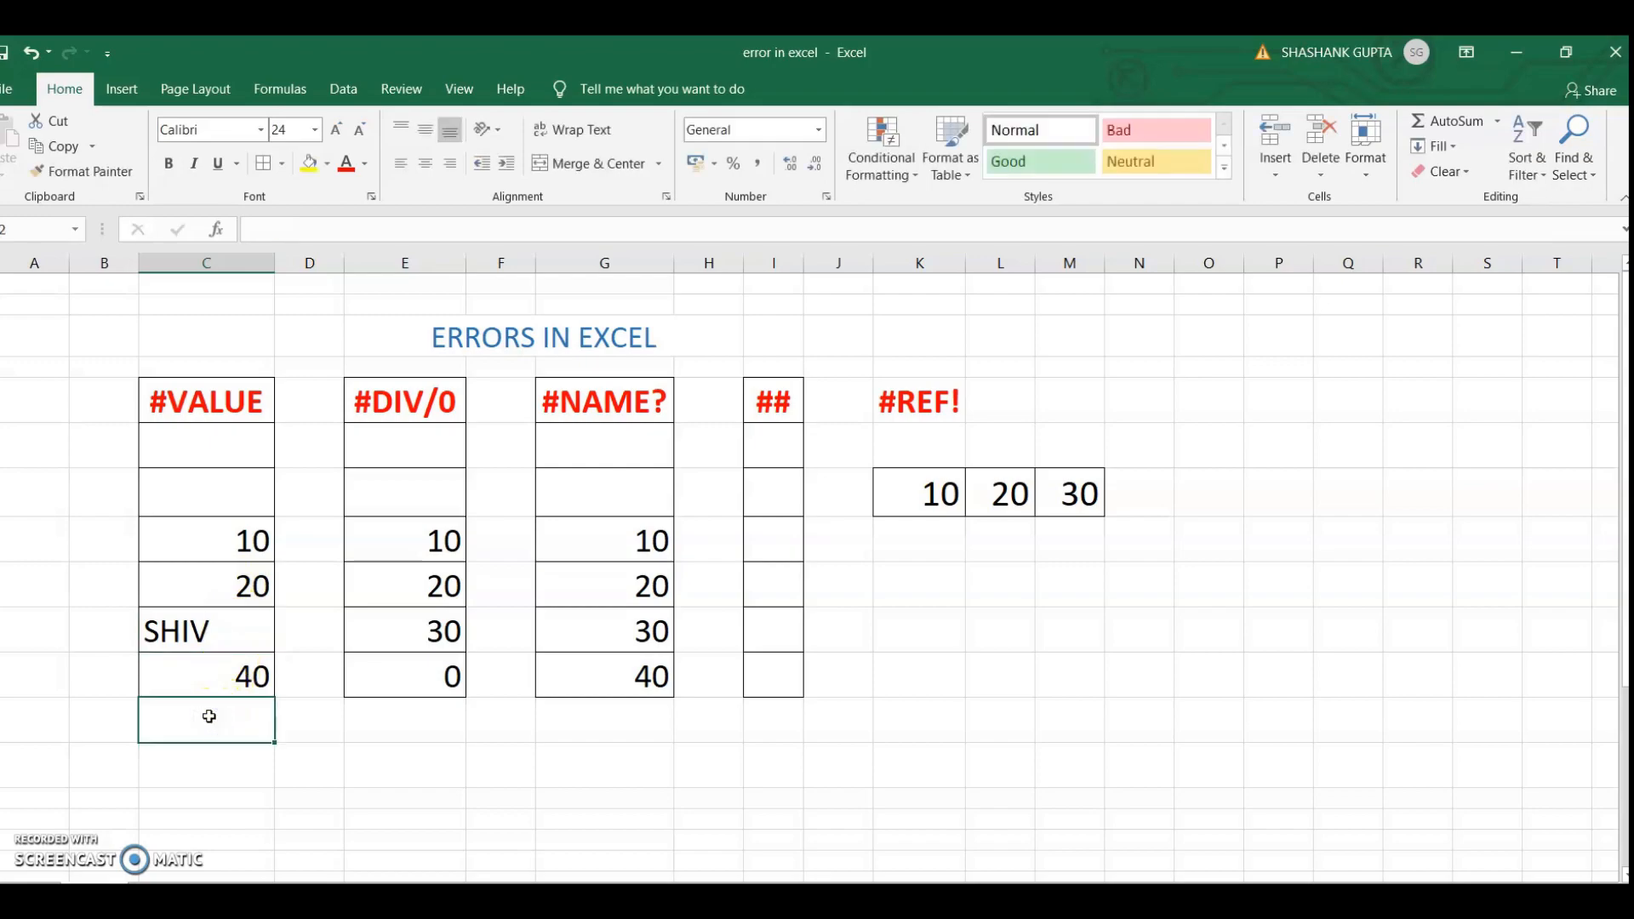
{"action": "type", "text": "="}
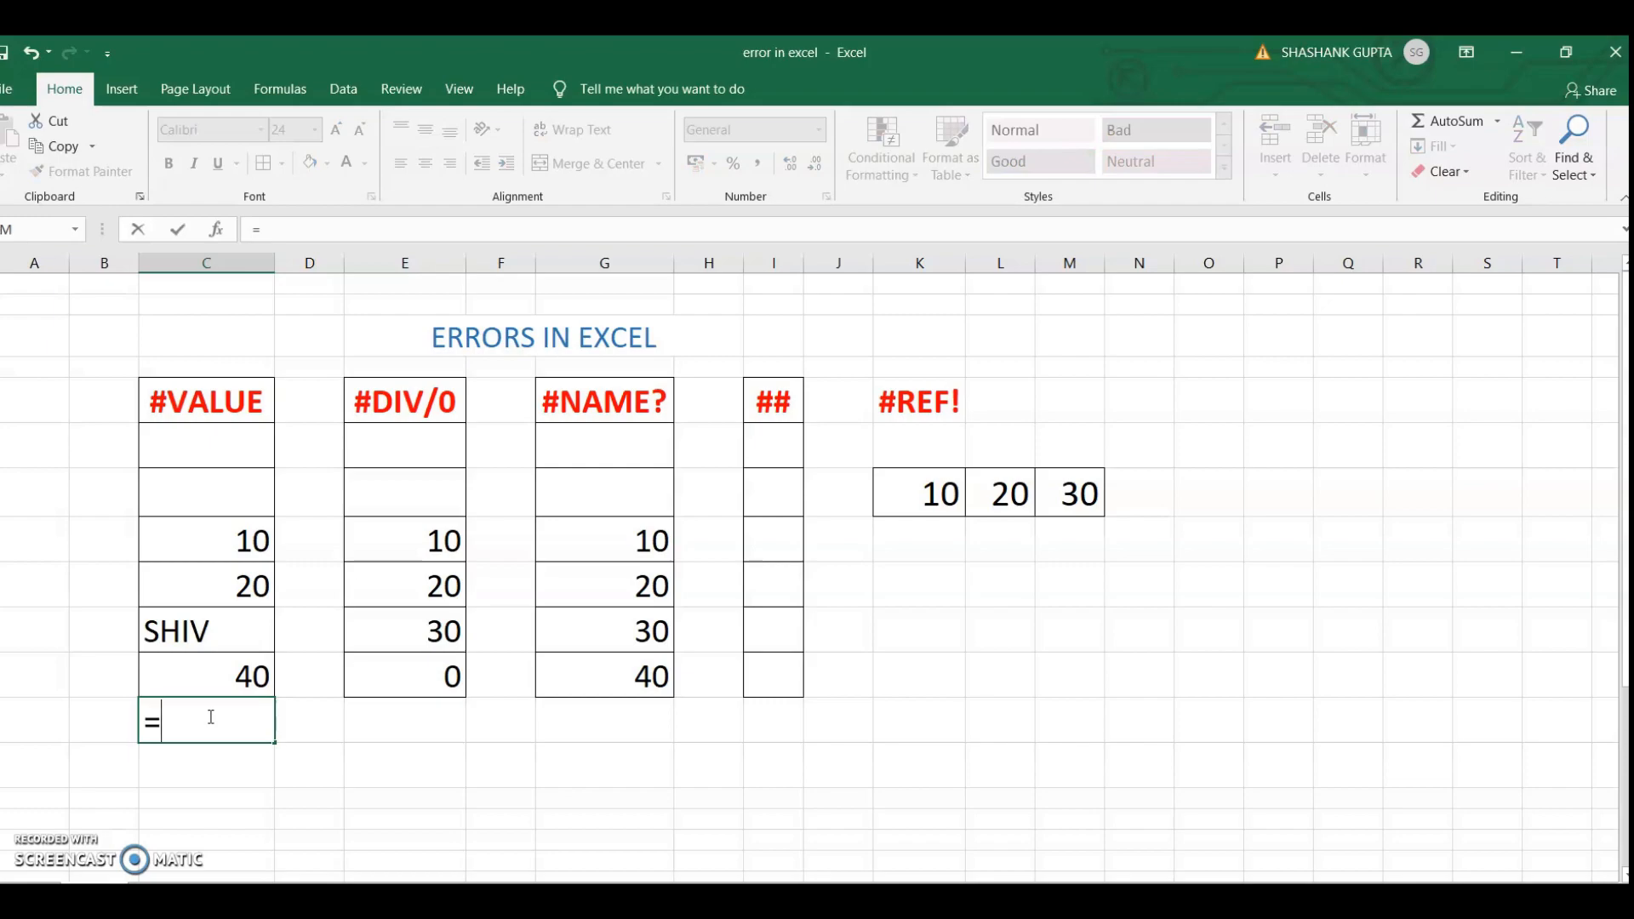
{"action": "type", "text": "C8+C"}
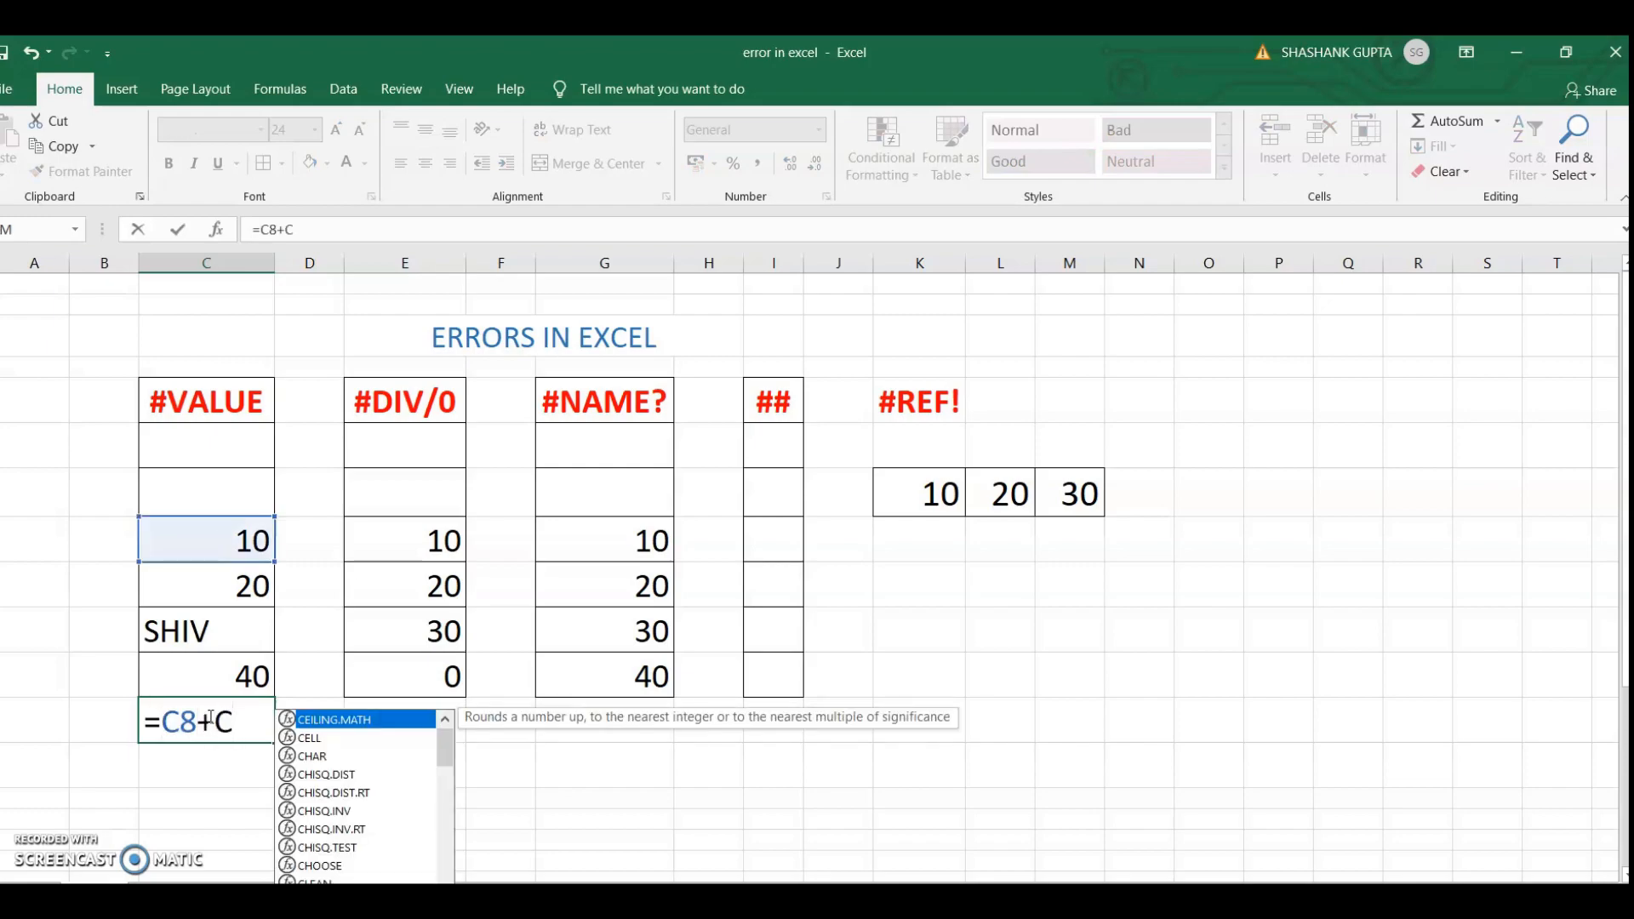
{"action": "type", "text": "9+C10"}
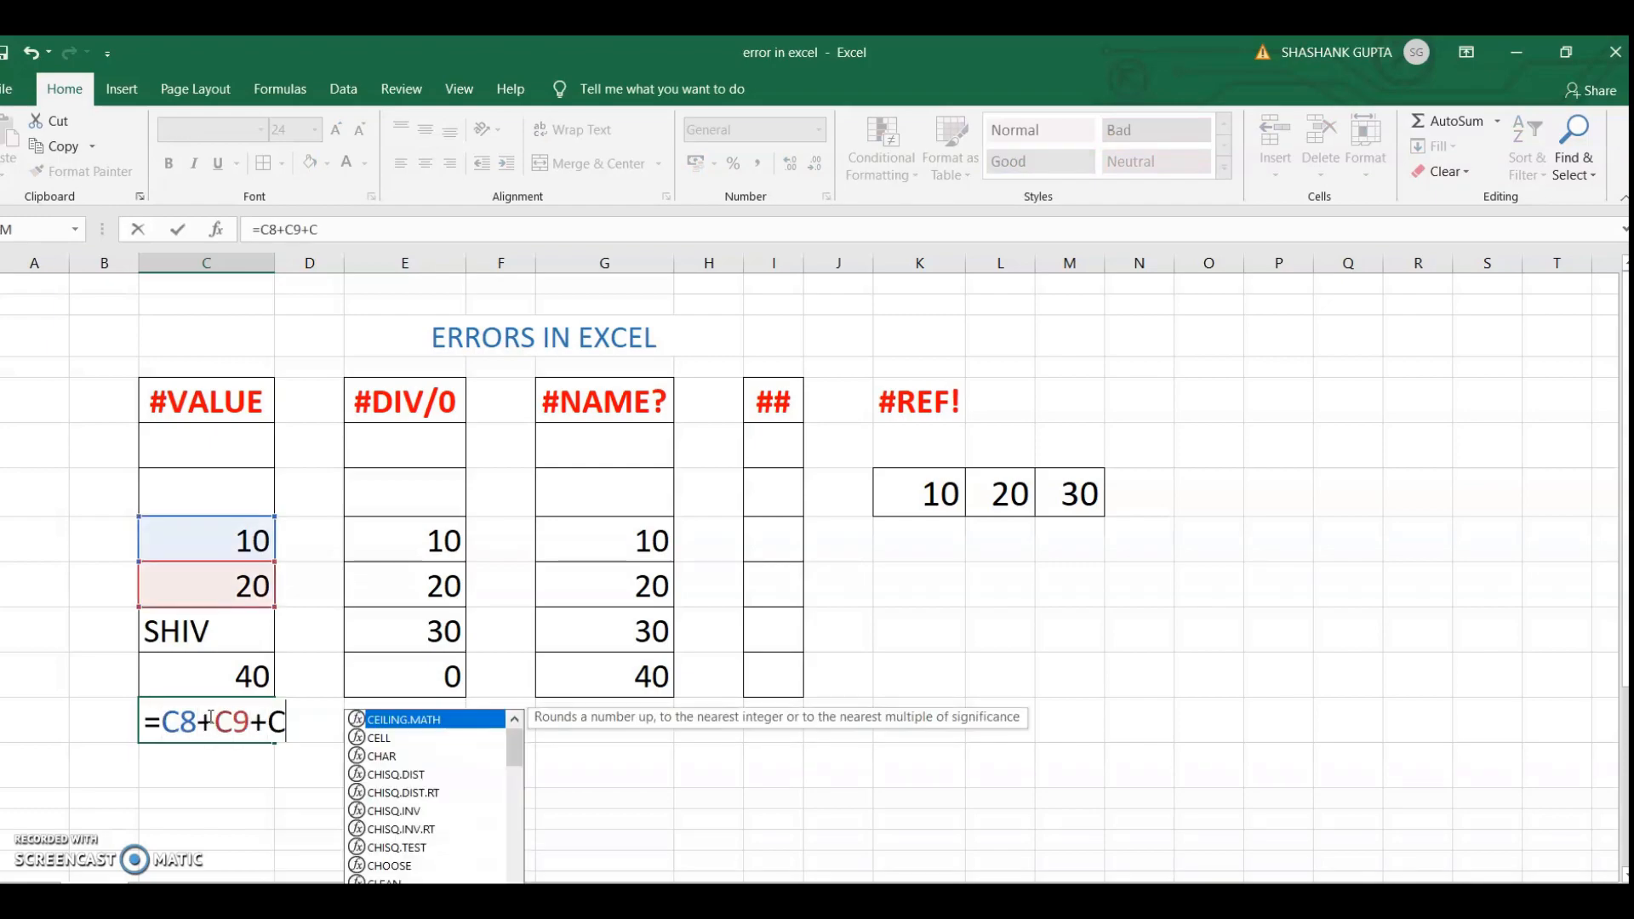
{"action": "type", "text": "+C10"}
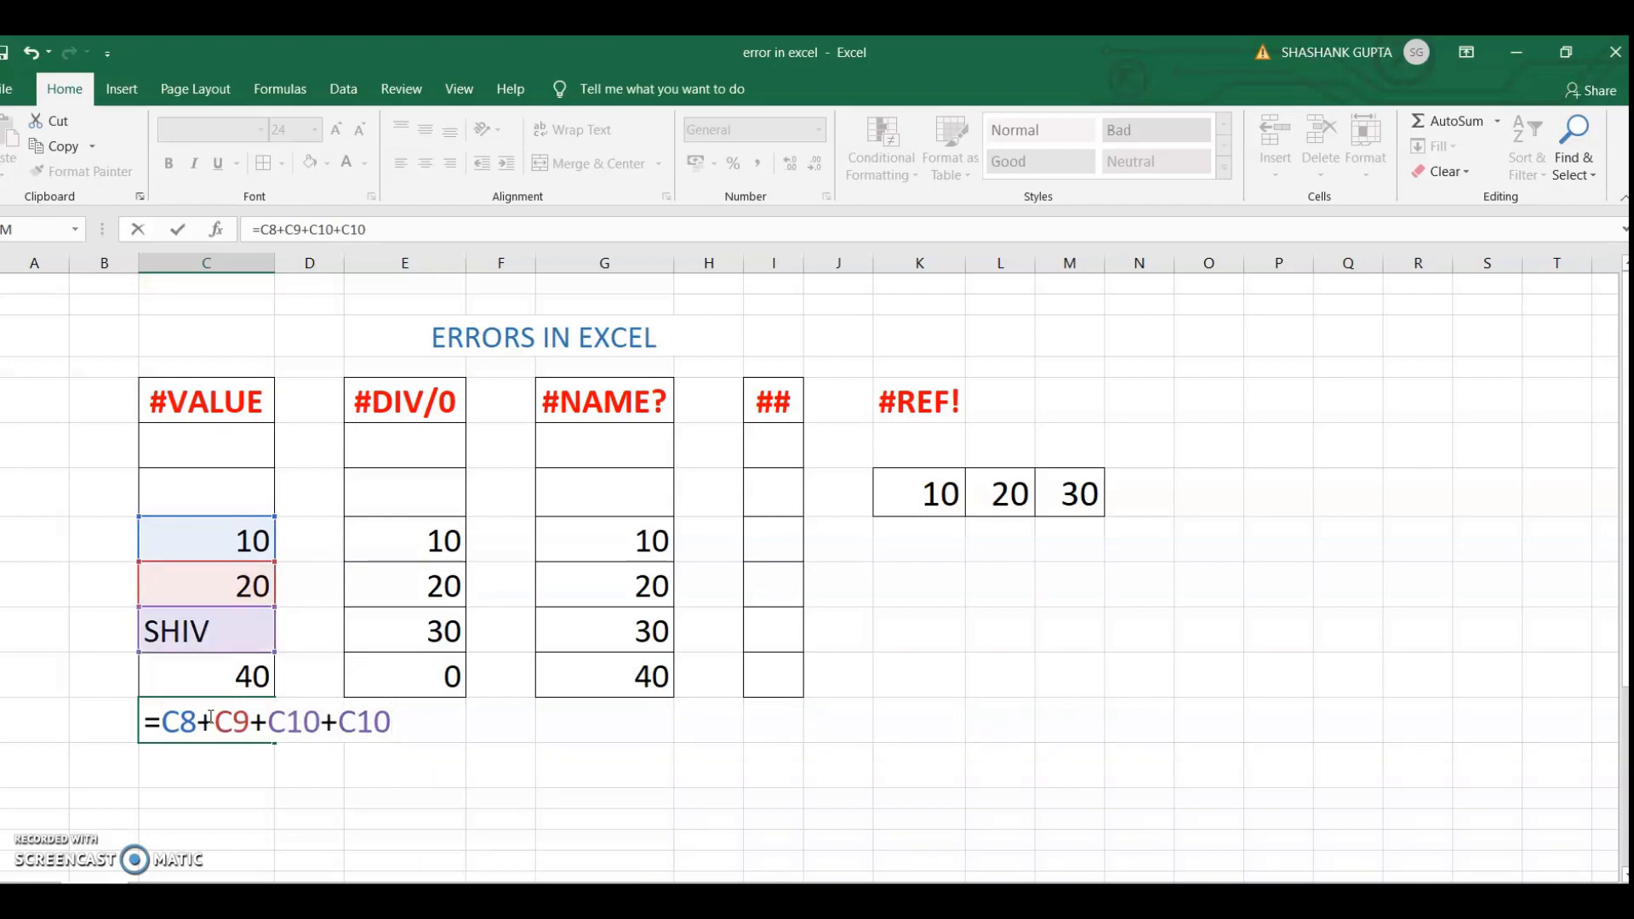
{"action": "key", "text": "BackSpace"}
{"action": "type", "text": "1"}
{"action": "key", "text": "Return"}
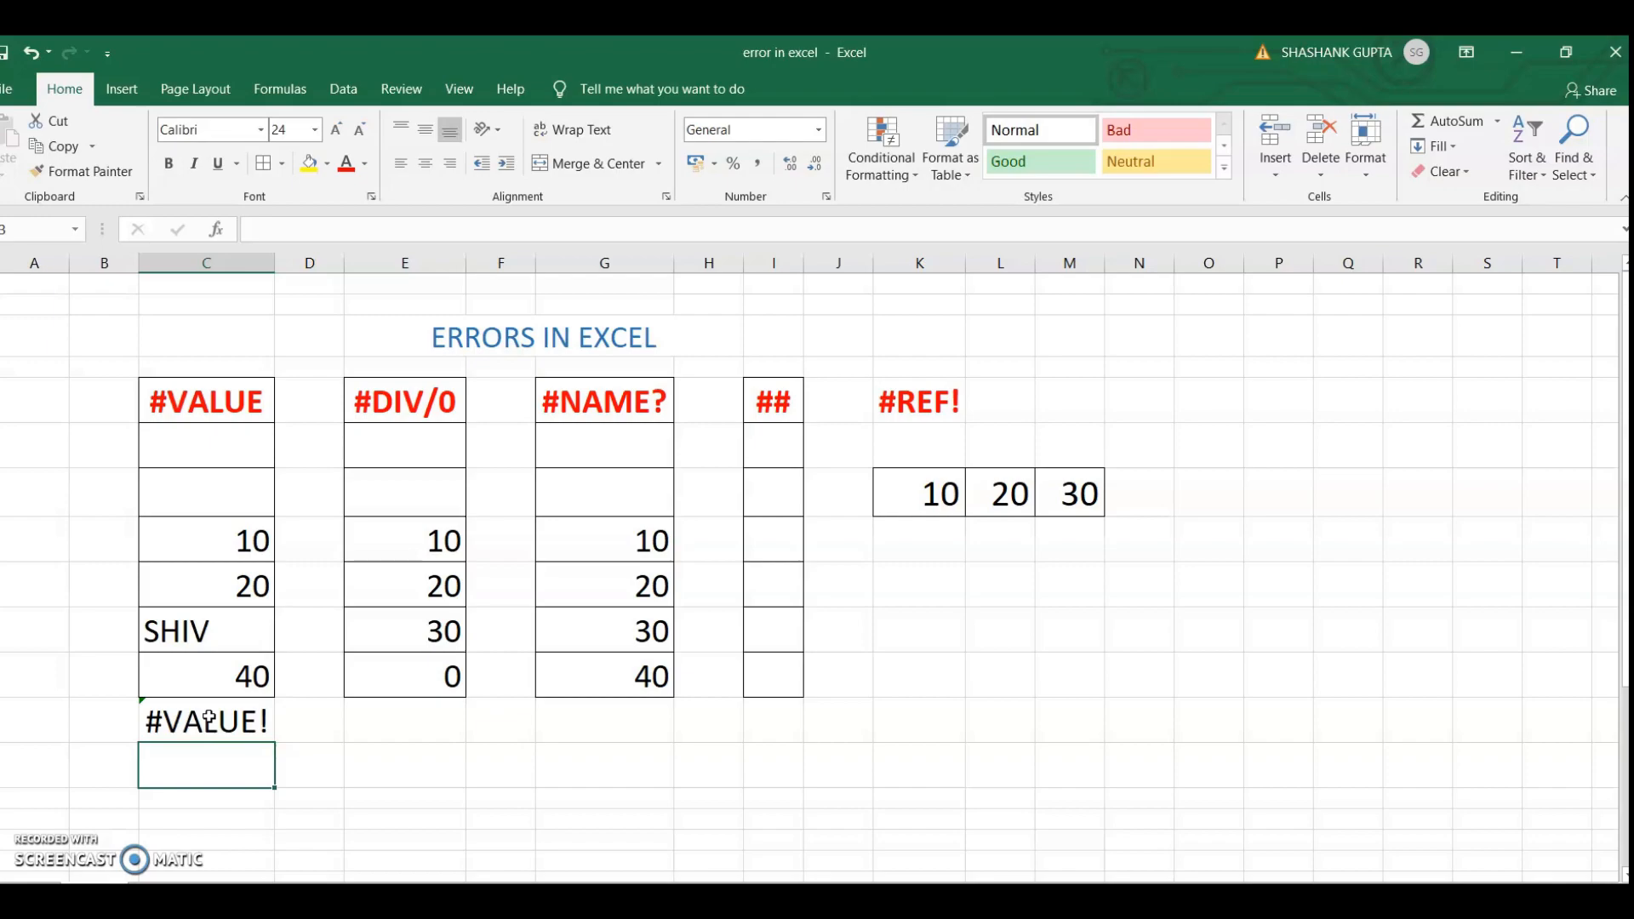
Replace the text in cell C10 with the number 30
{"action": "left_click", "coordinate": [229, 637]}
{"action": "key", "text": "Delete"}
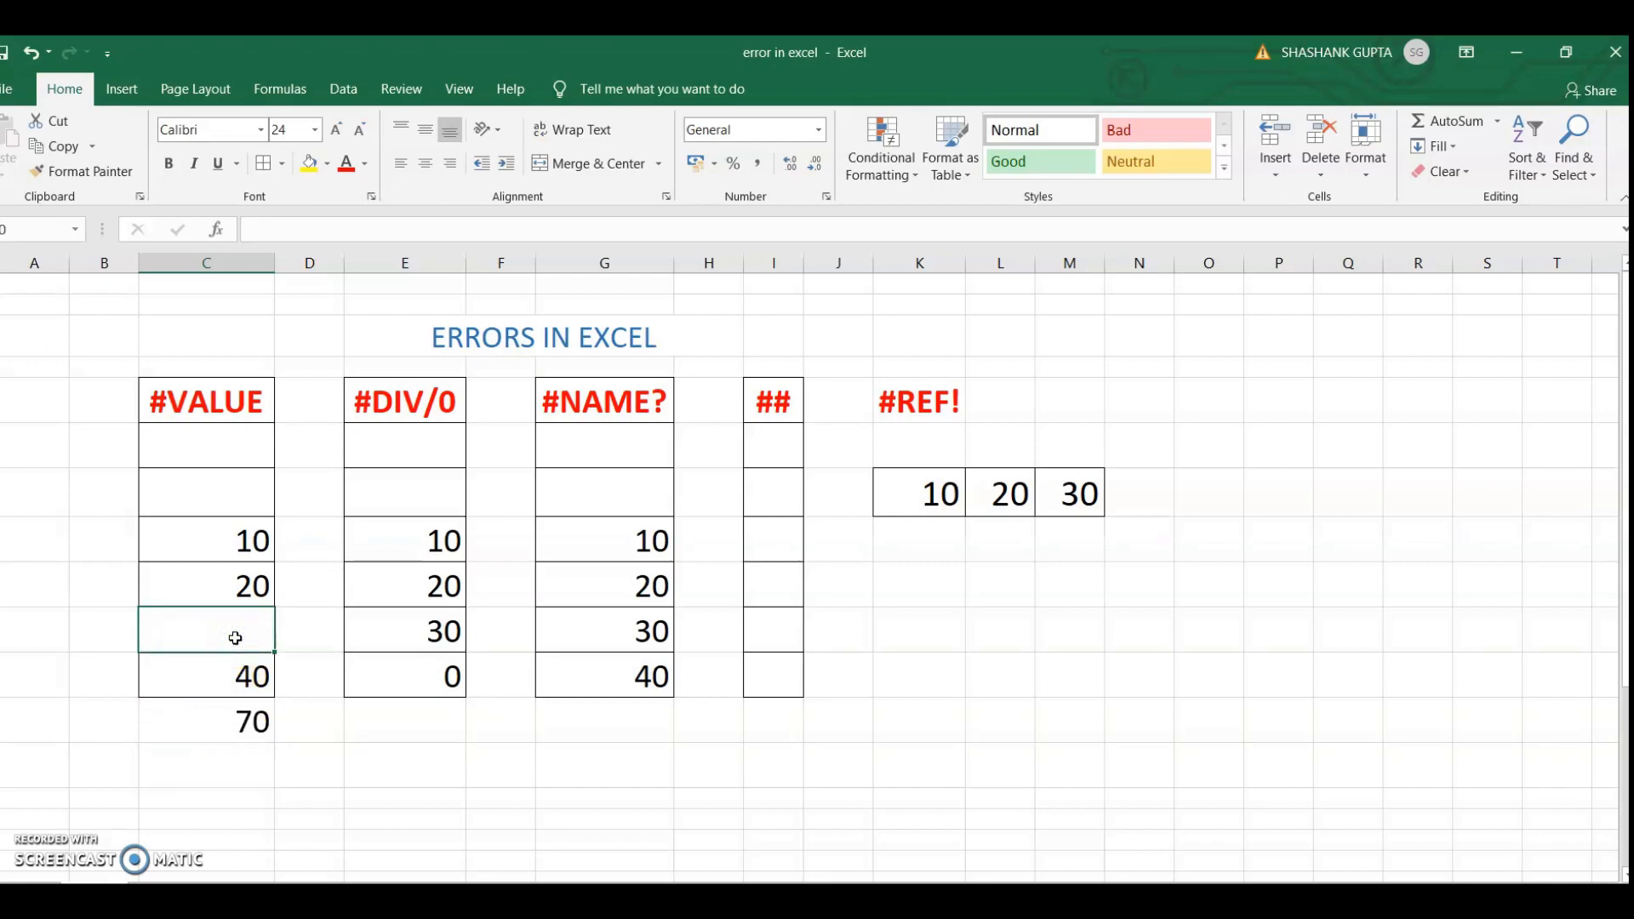
{"action": "type", "text": "30"}
Enter the formula =C8+C9+C10+C11 again in cell C13, directly below the existing total
{"action": "left_click", "coordinate": [218, 749]}
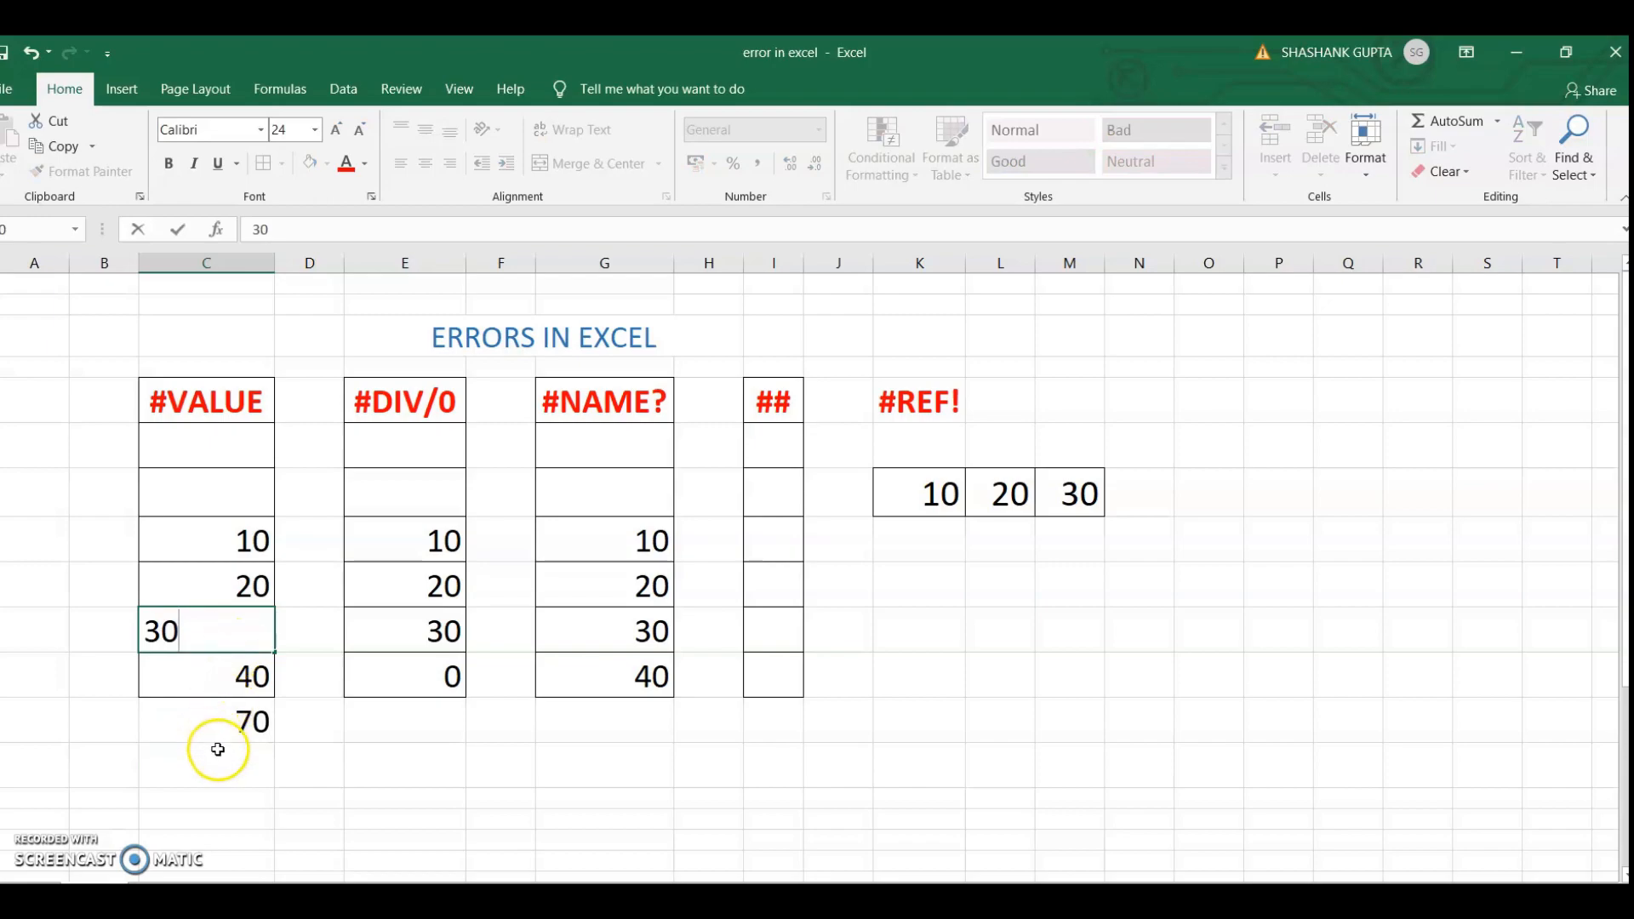
{"action": "type", "text": "="}
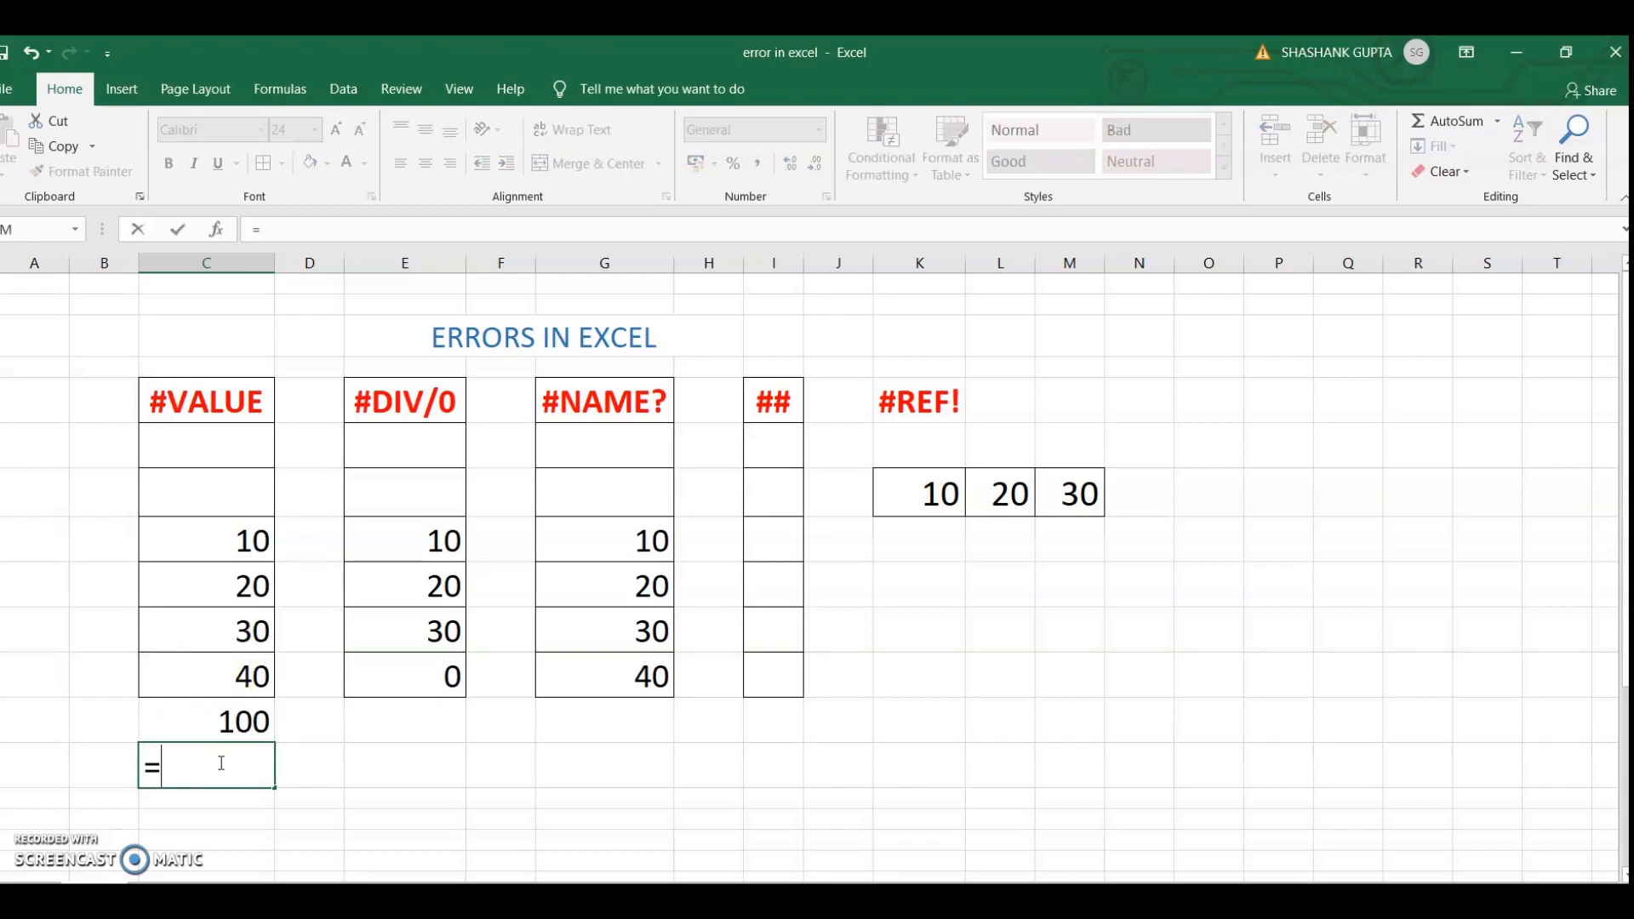
{"action": "type", "text": "C8"}
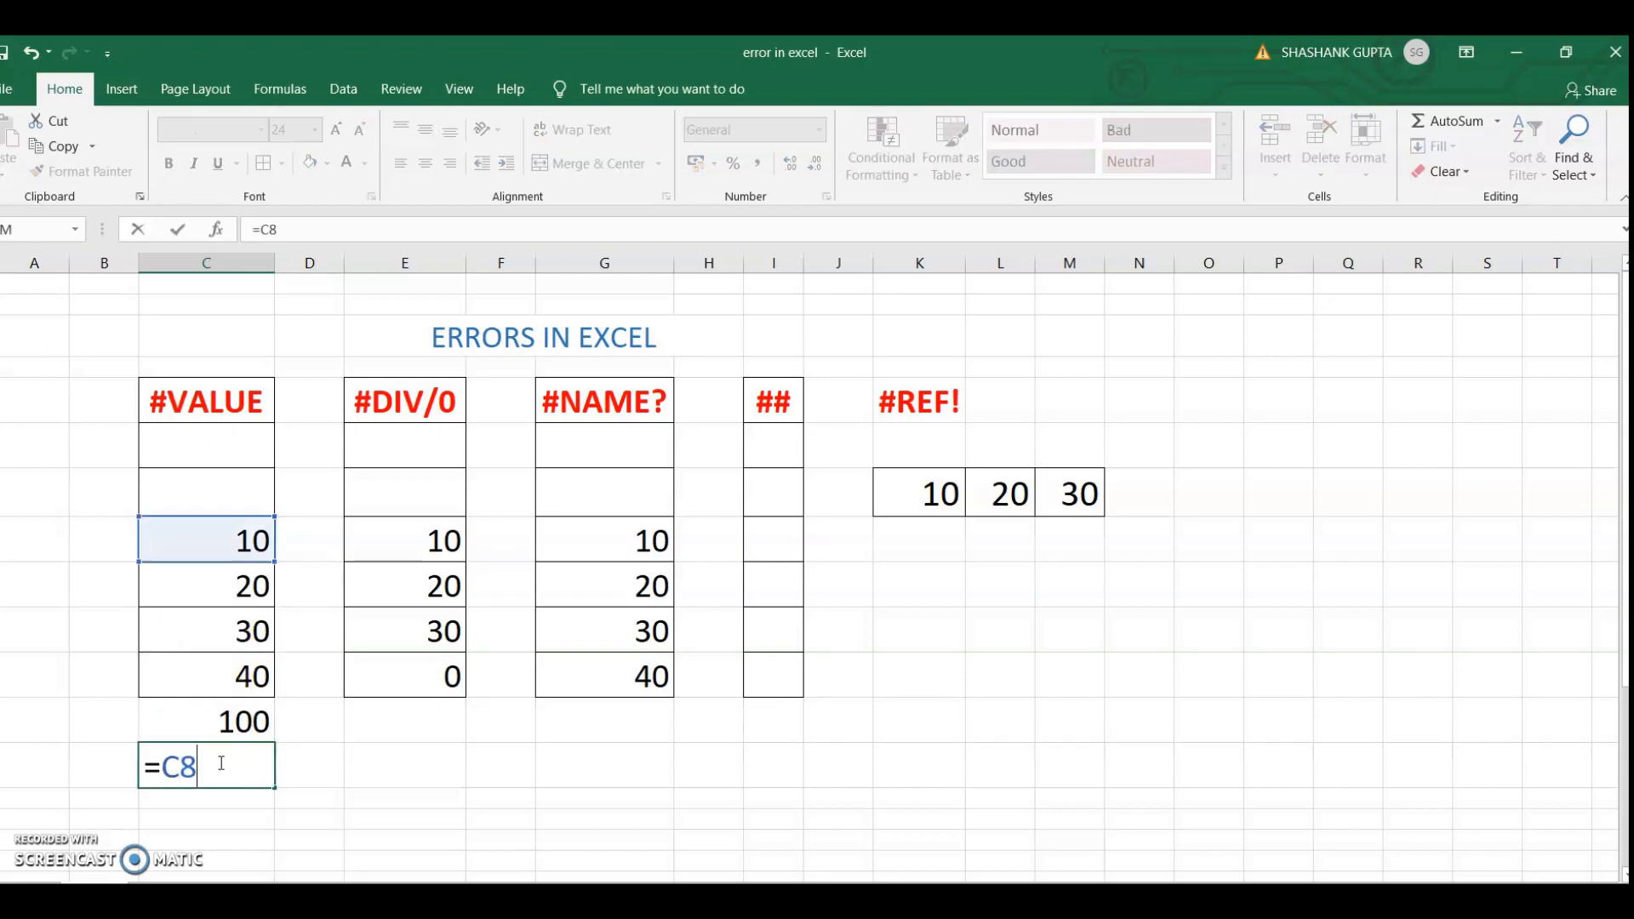
{"action": "type", "text": "+C9+"}
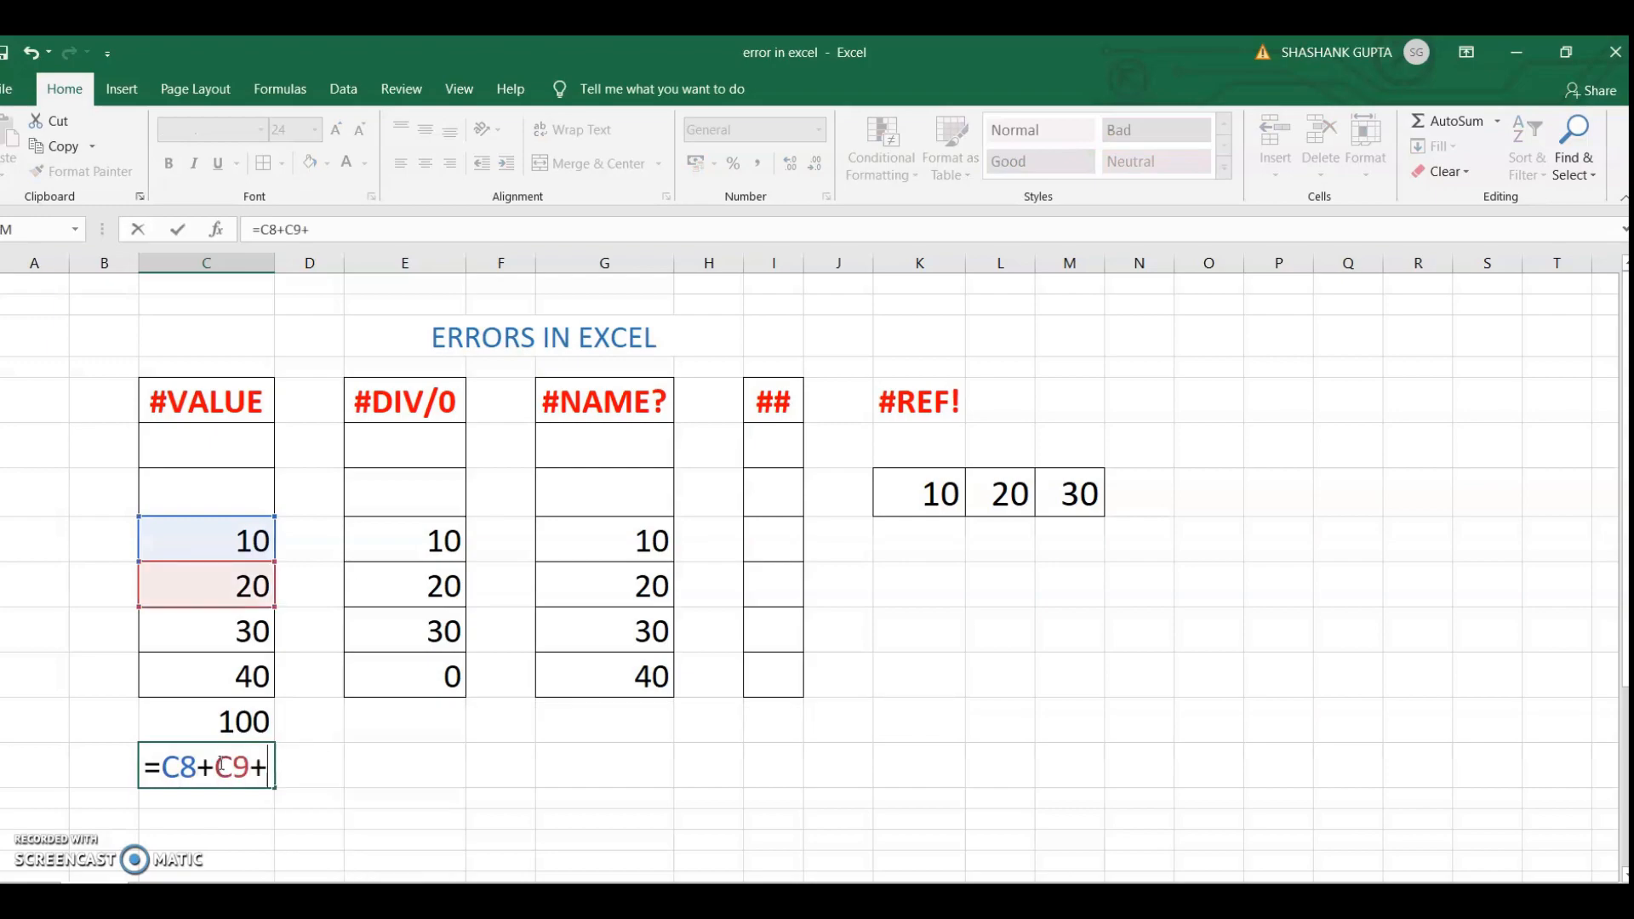
{"action": "type", "text": "C10+"}
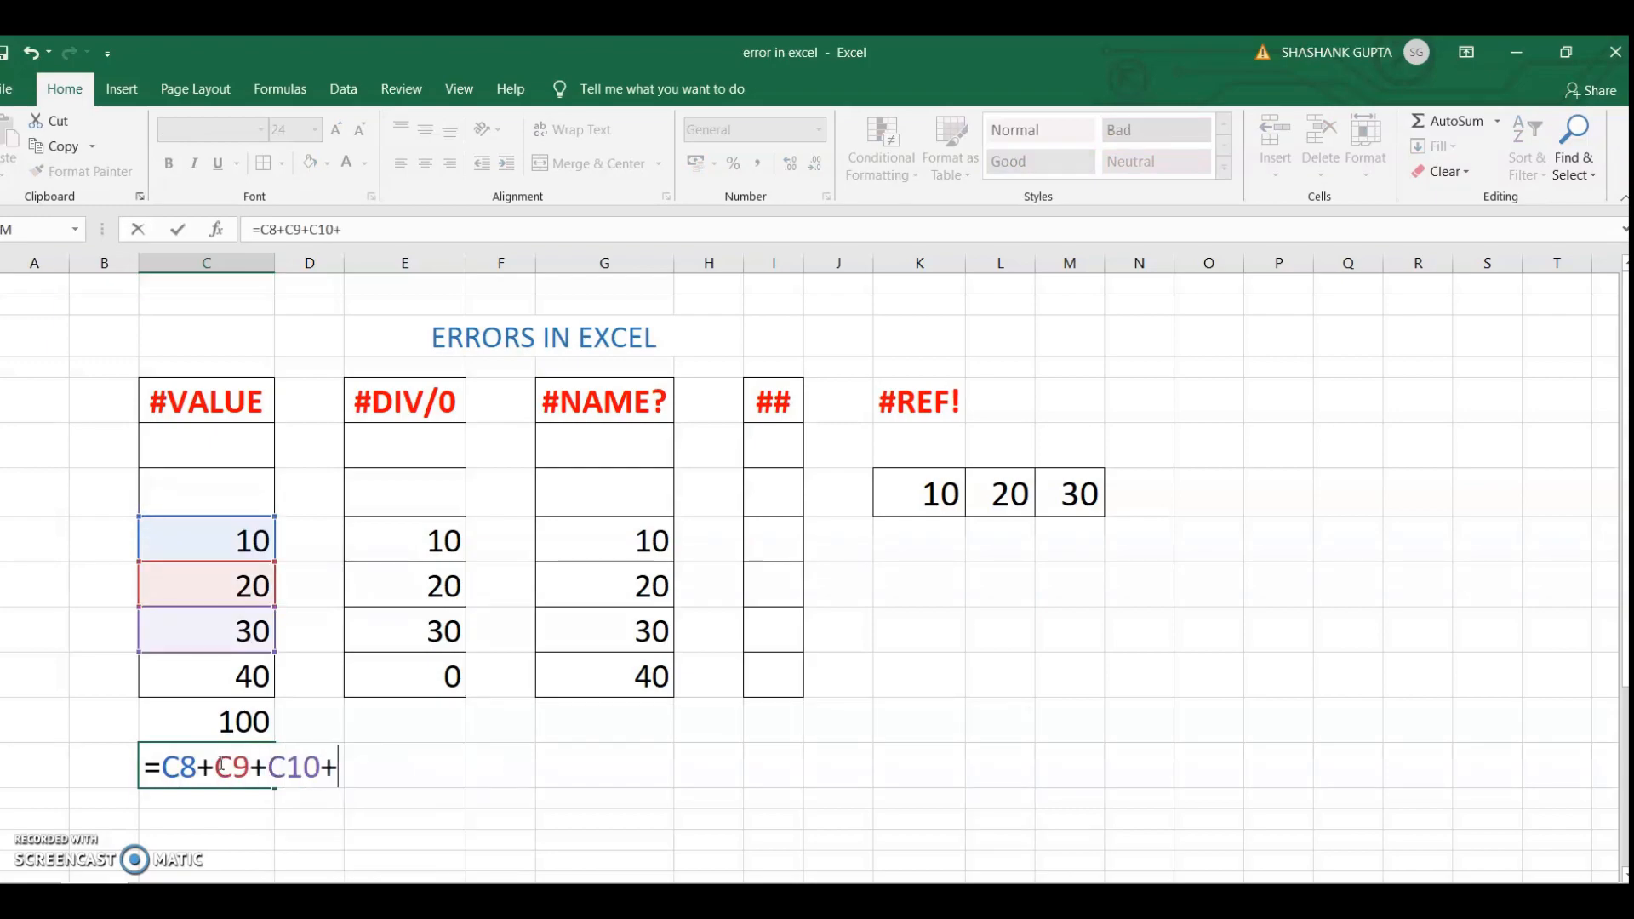
{"action": "type", "text": "C11"}
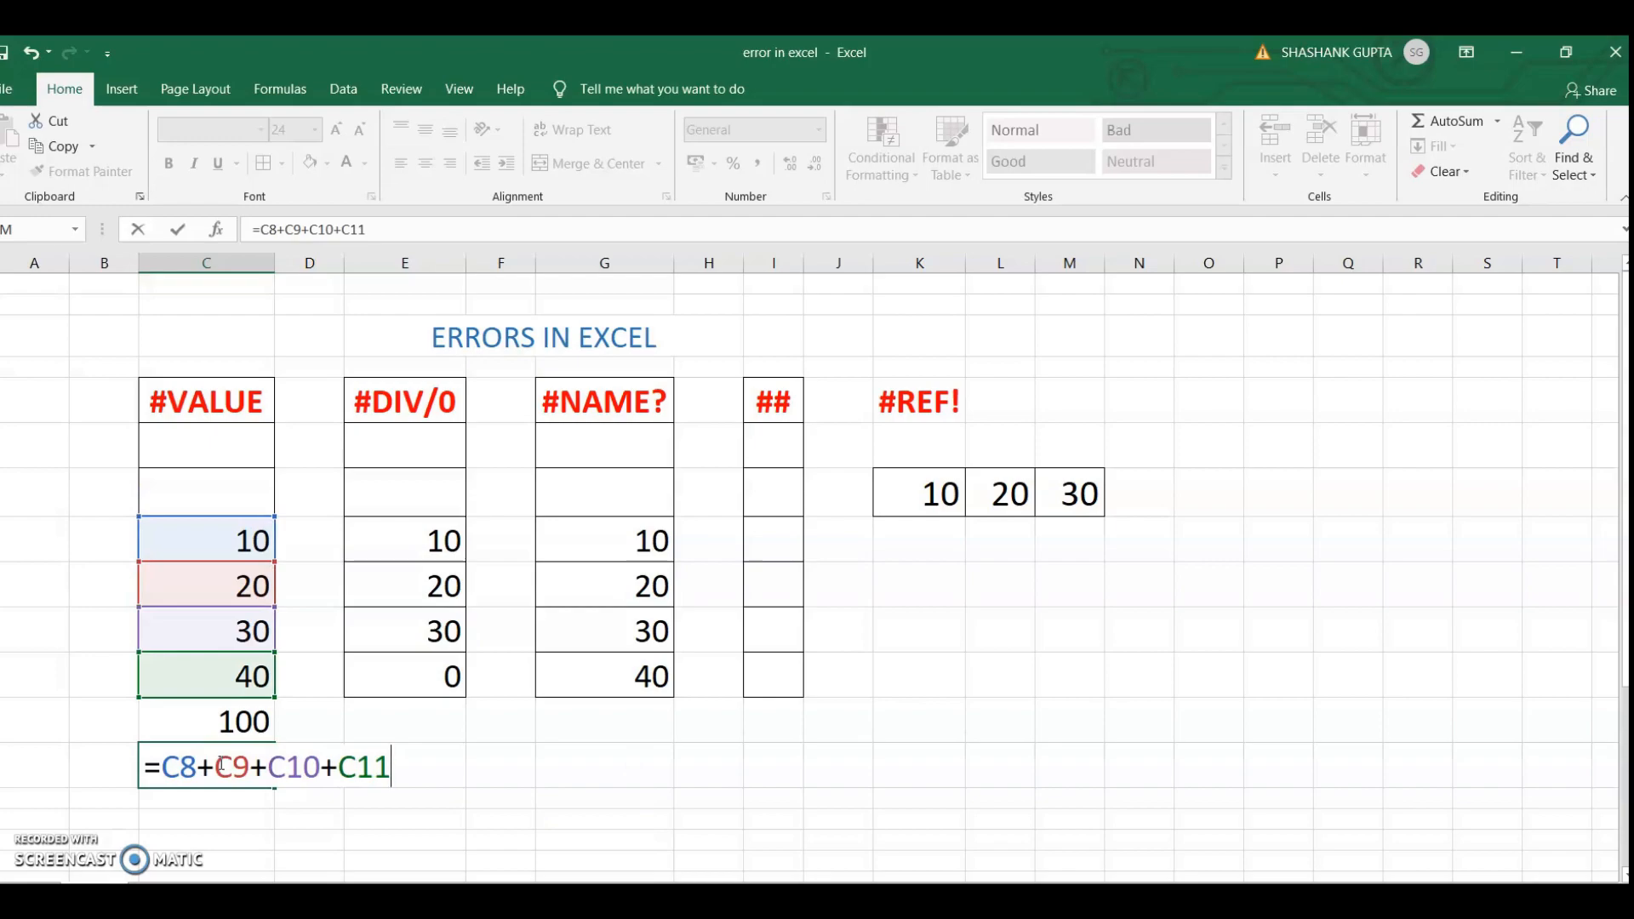
{"action": "key", "text": "Return"}
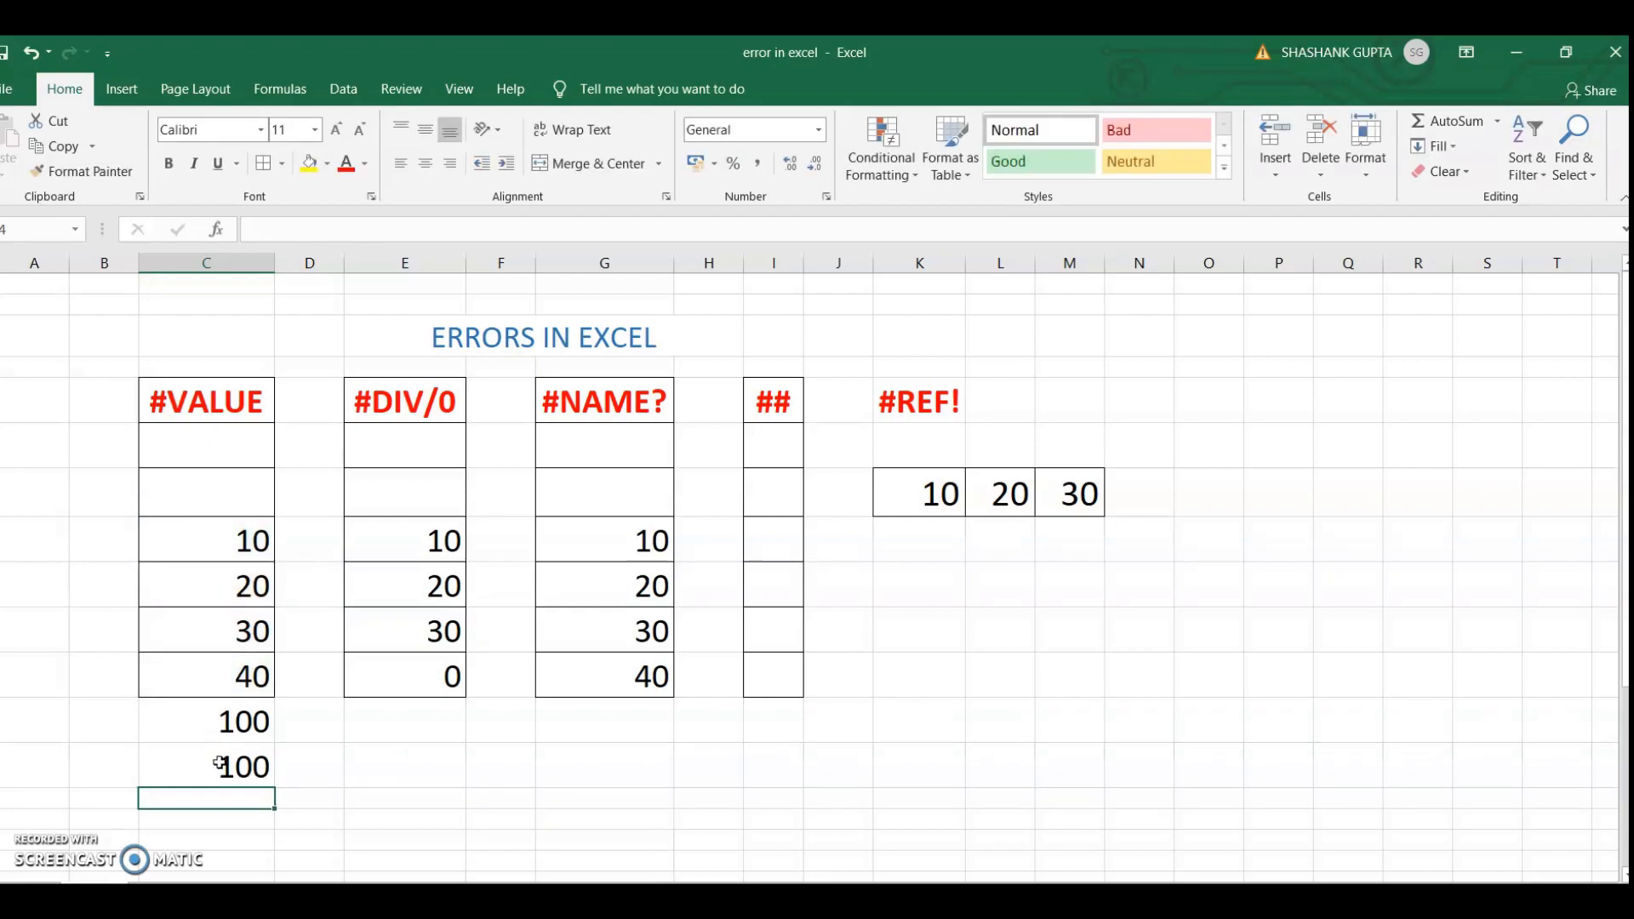
Delete the duplicate total formula from cell C13
{"action": "key", "text": "Up"}
{"action": "key", "text": "Up"}
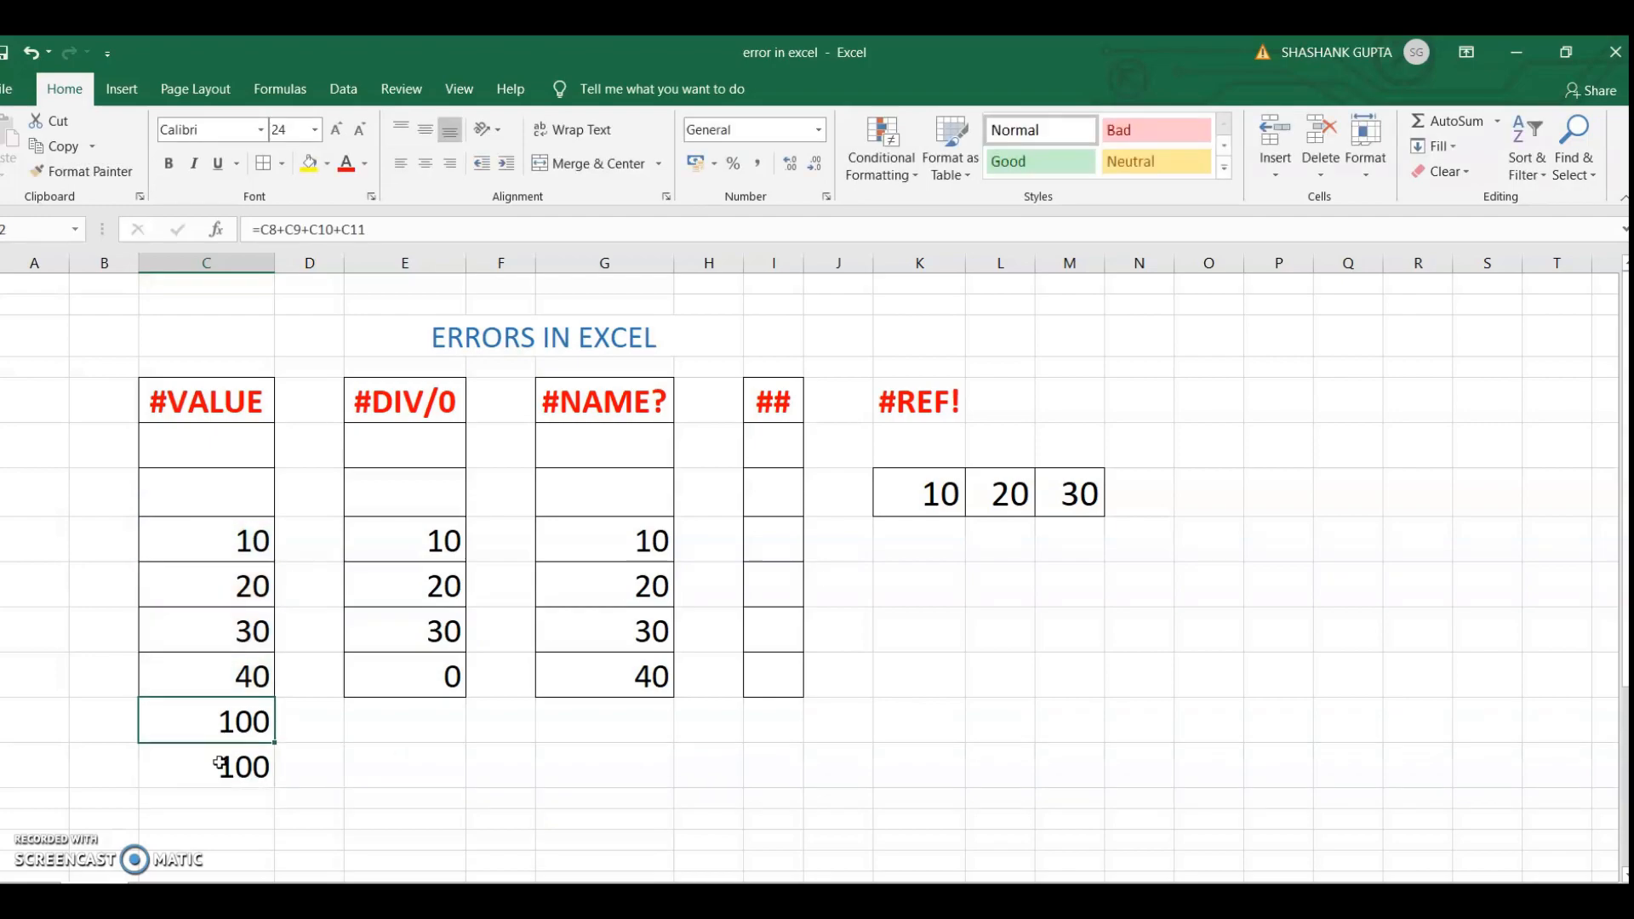
{"action": "key", "text": "Down"}
{"action": "key", "text": "Delete"}
Enter the division formula =C10/0 in cell E12, below the #DIV/0 column
{"action": "key", "text": "Up"}
{"action": "key", "text": "Right"}
{"action": "key", "text": "Right"}
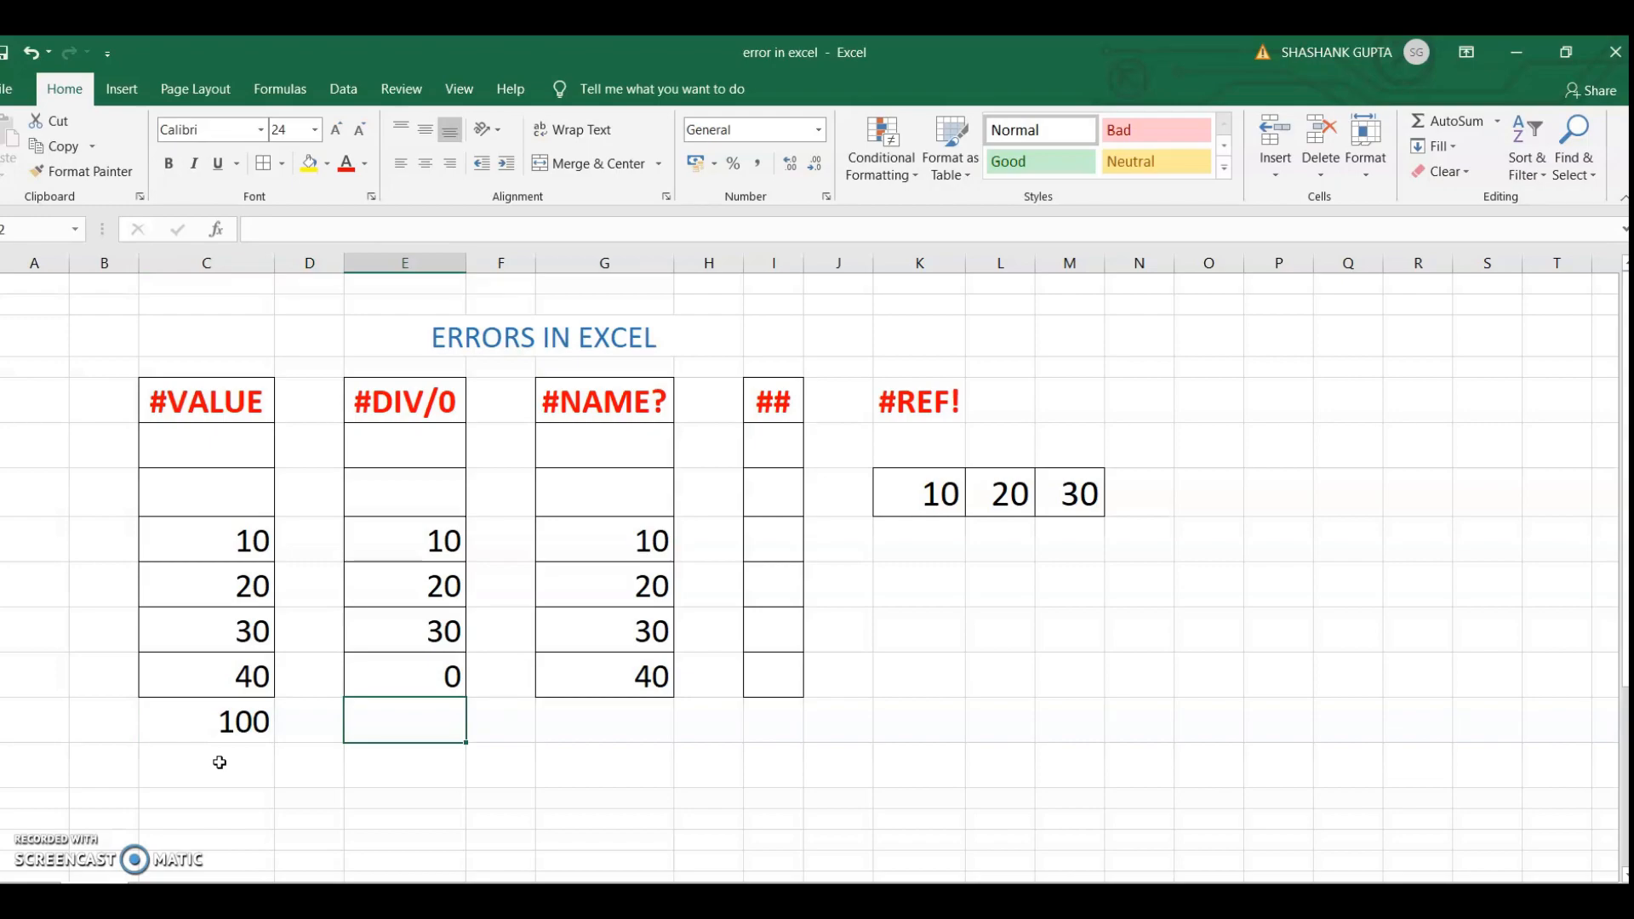
{"action": "key", "text": "alt+p"}
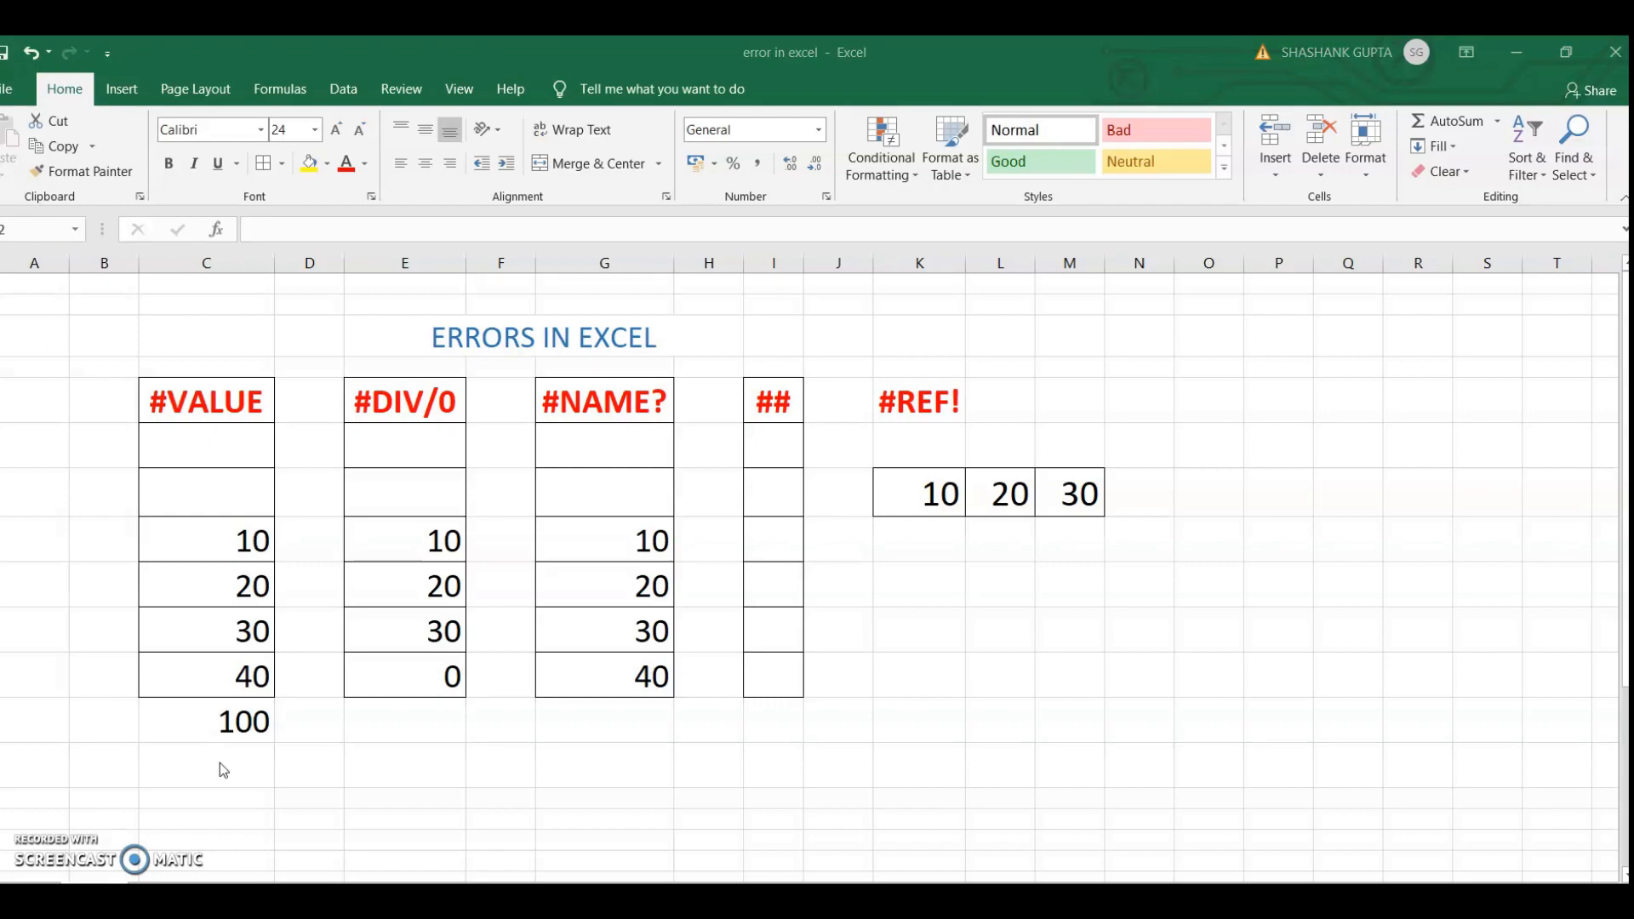
{"action": "left_click", "coordinate": [416, 723]}
{"action": "type", "text": "="}
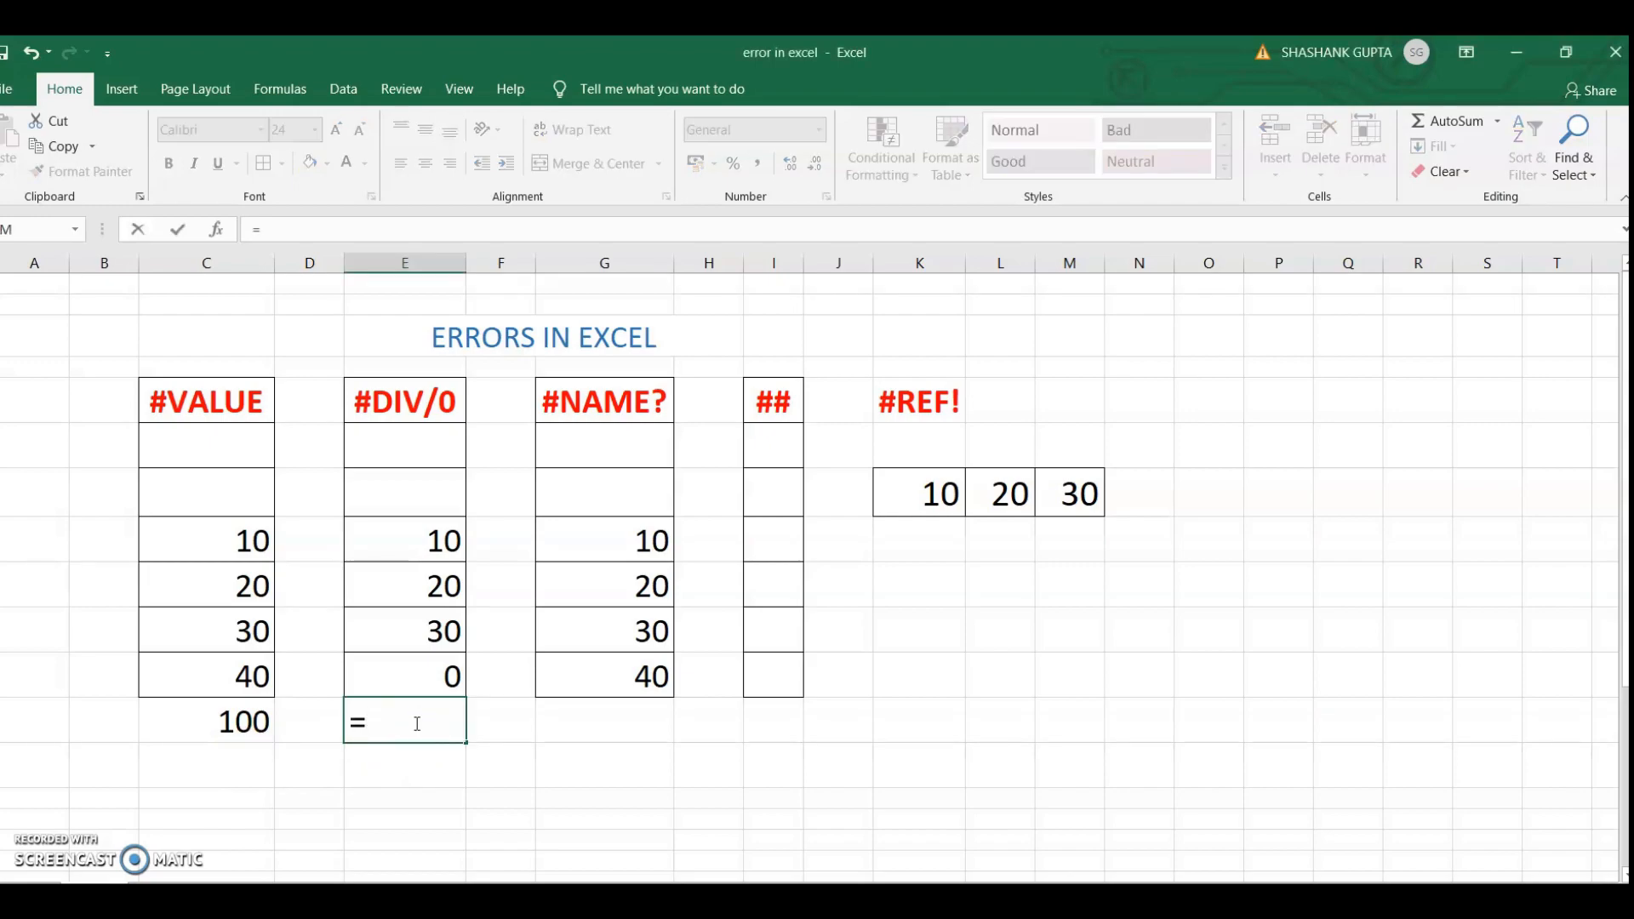
{"action": "type", "text": "C10/0"}
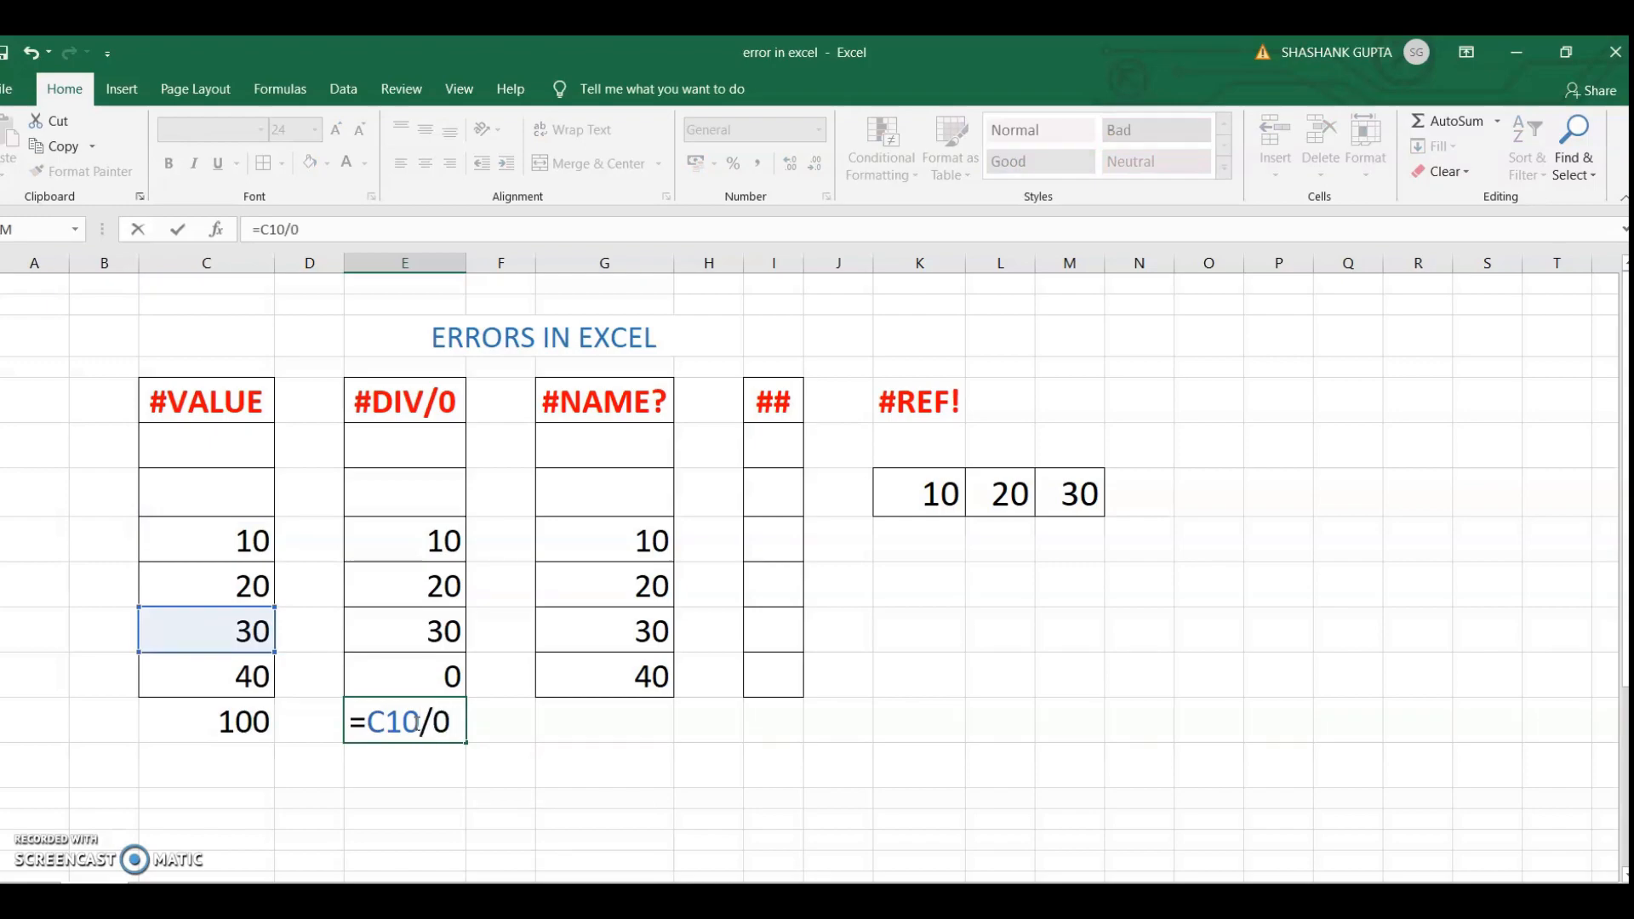
{"action": "key", "text": "Return"}
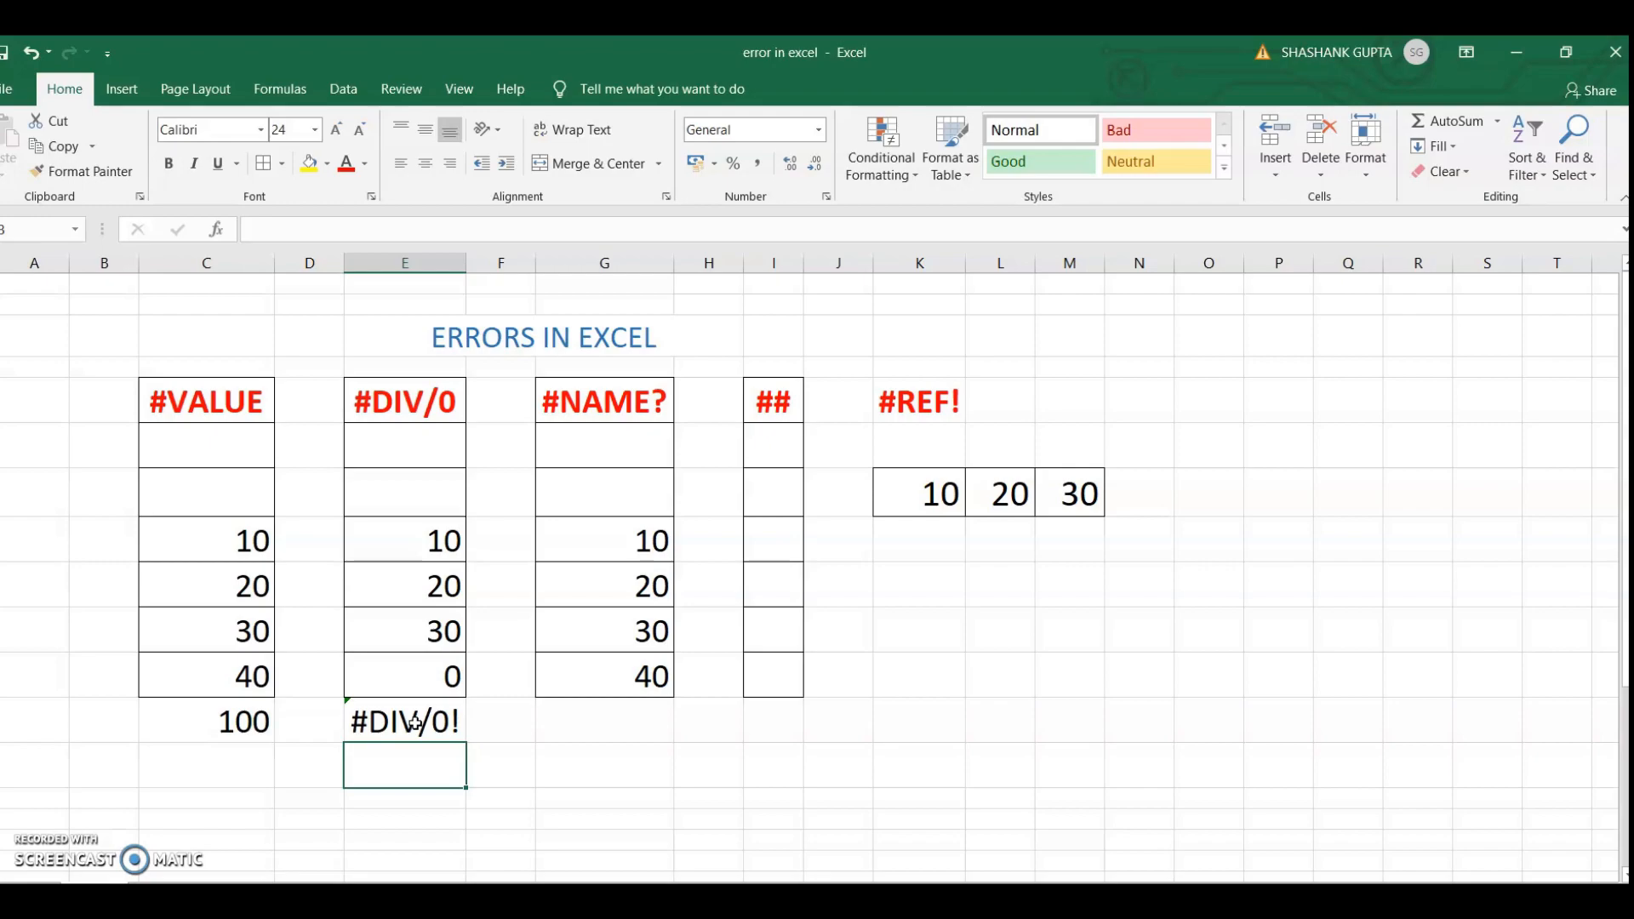
Enter the incomplete function name =SU in cell G12, below the #NAME? column
{"action": "key", "text": "Up"}
{"action": "key", "text": "Up"}
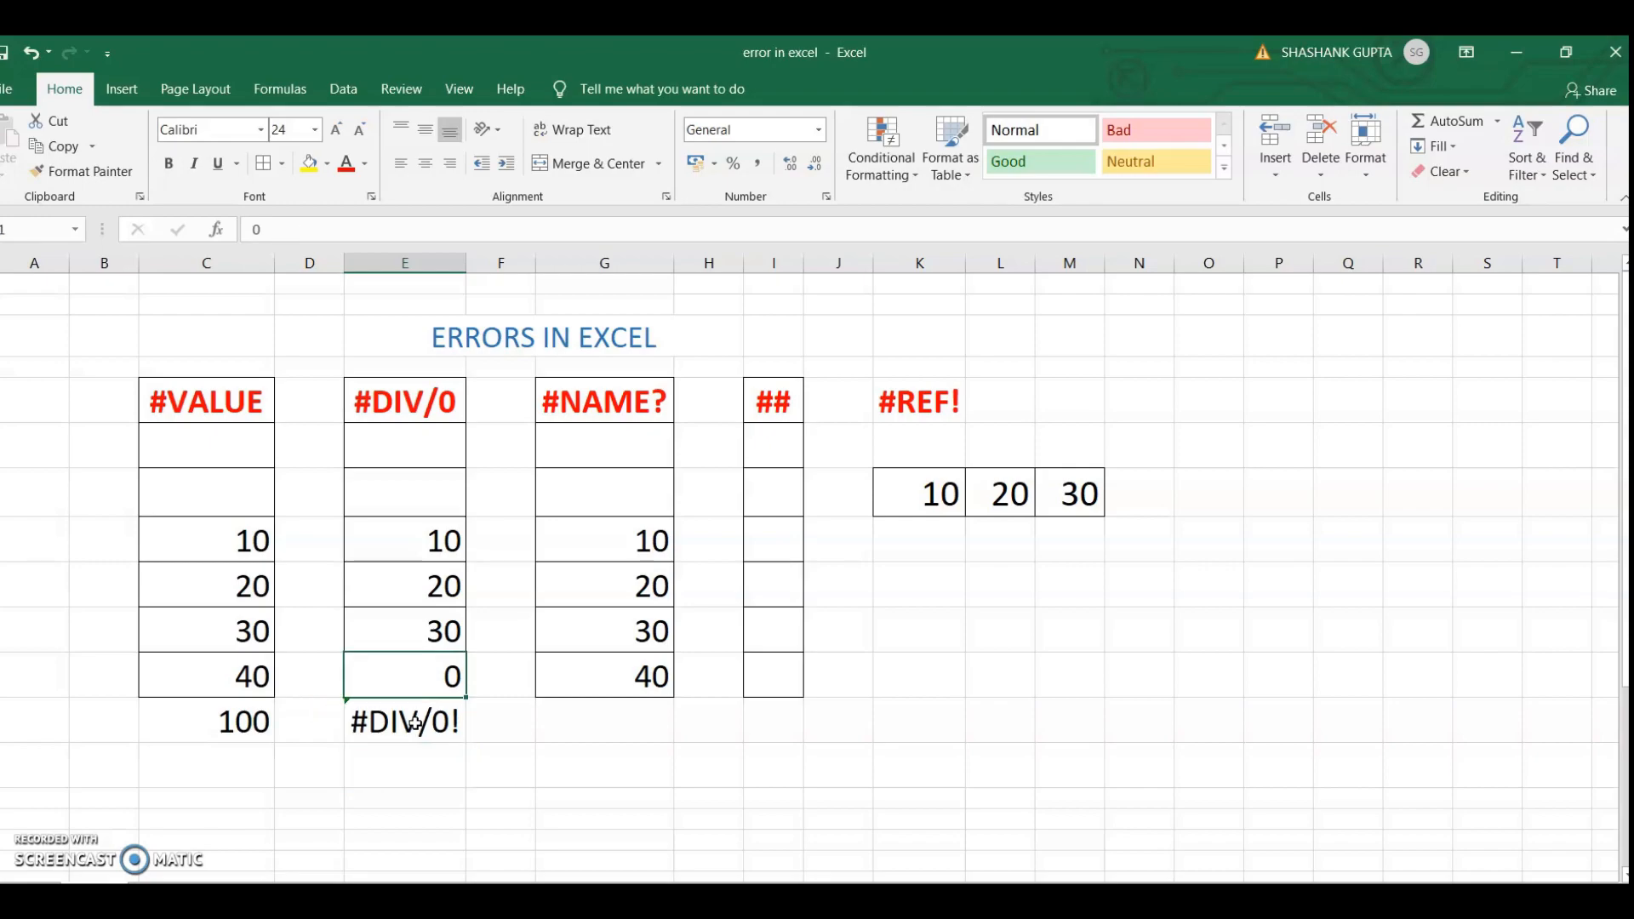
{"action": "key", "text": "Right"}
{"action": "key", "text": "Right"}
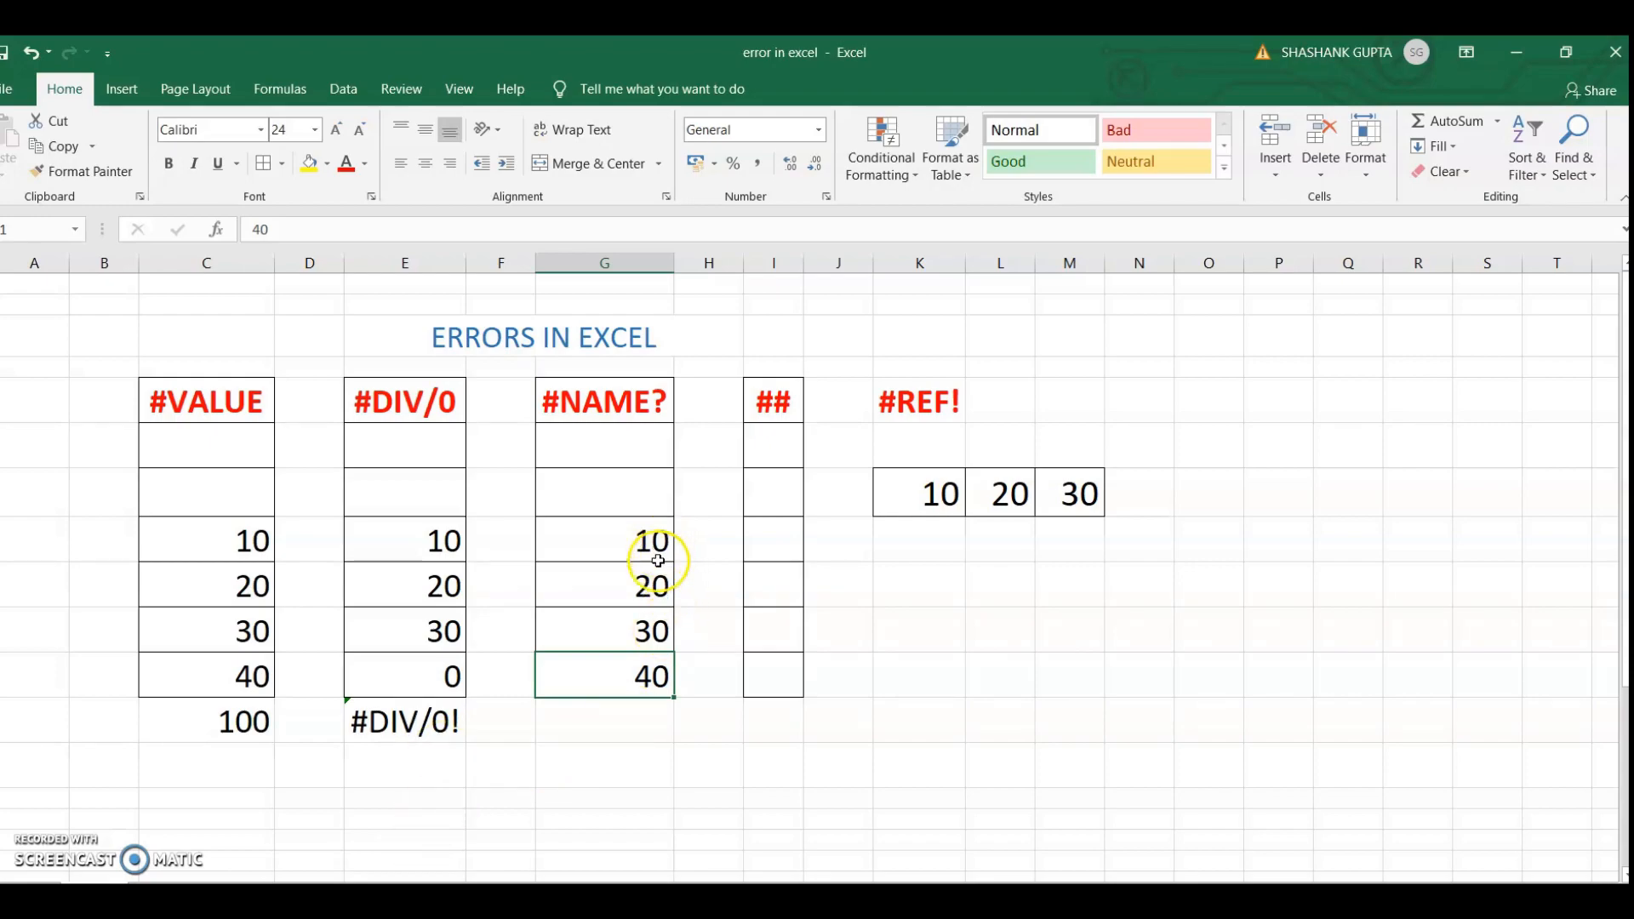
{"action": "left_click", "coordinate": [610, 715]}
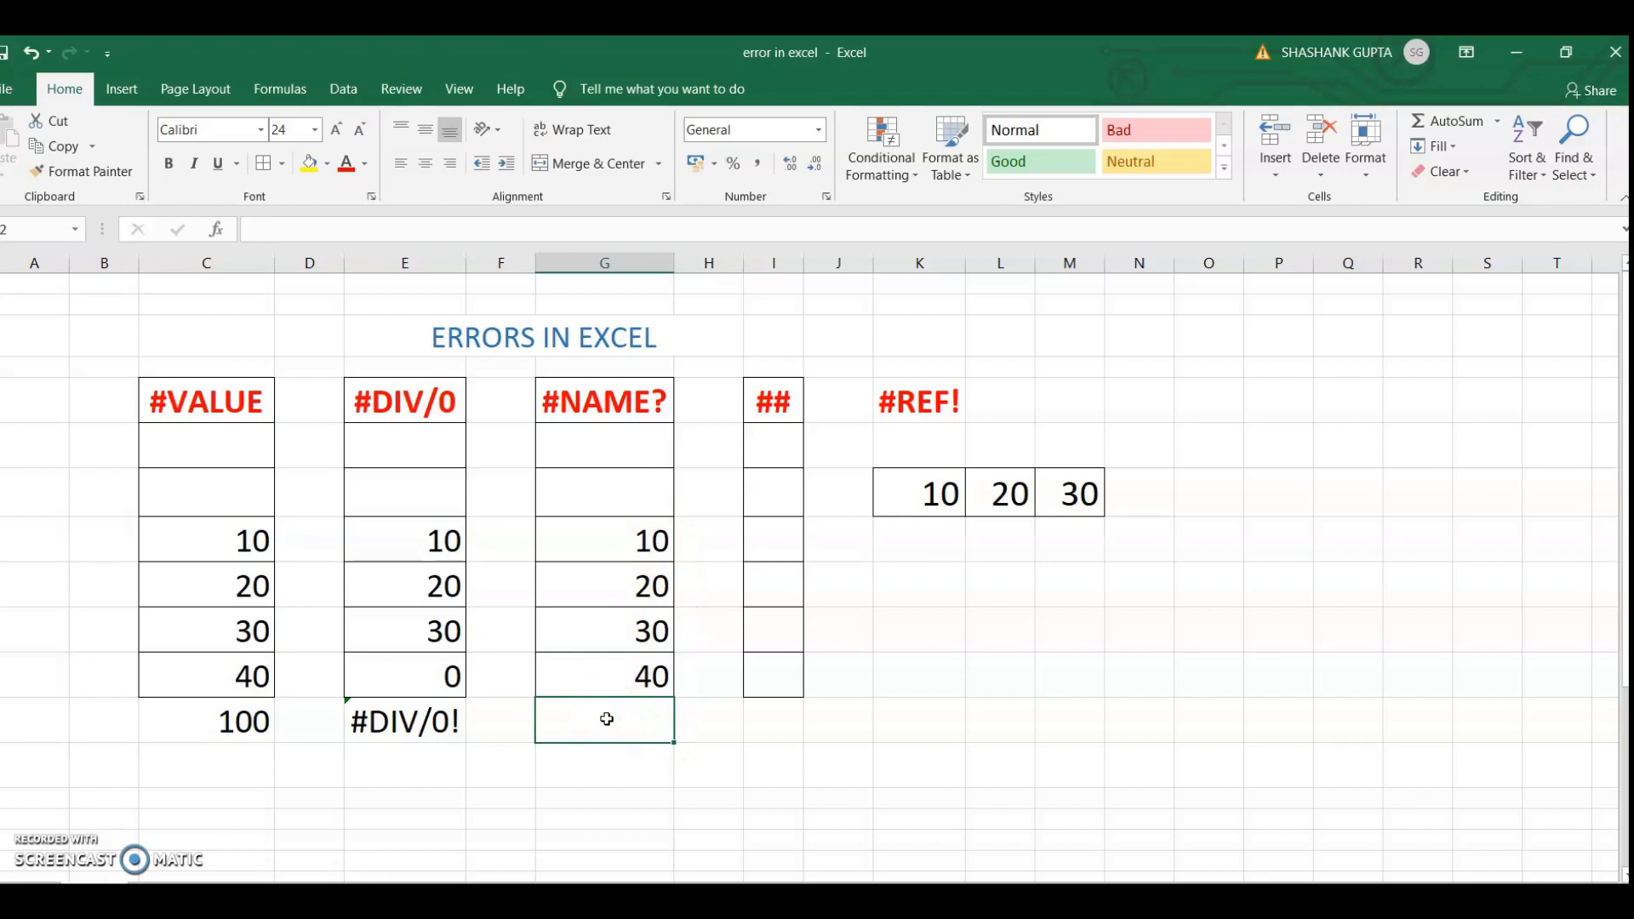
{"action": "type", "text": "="}
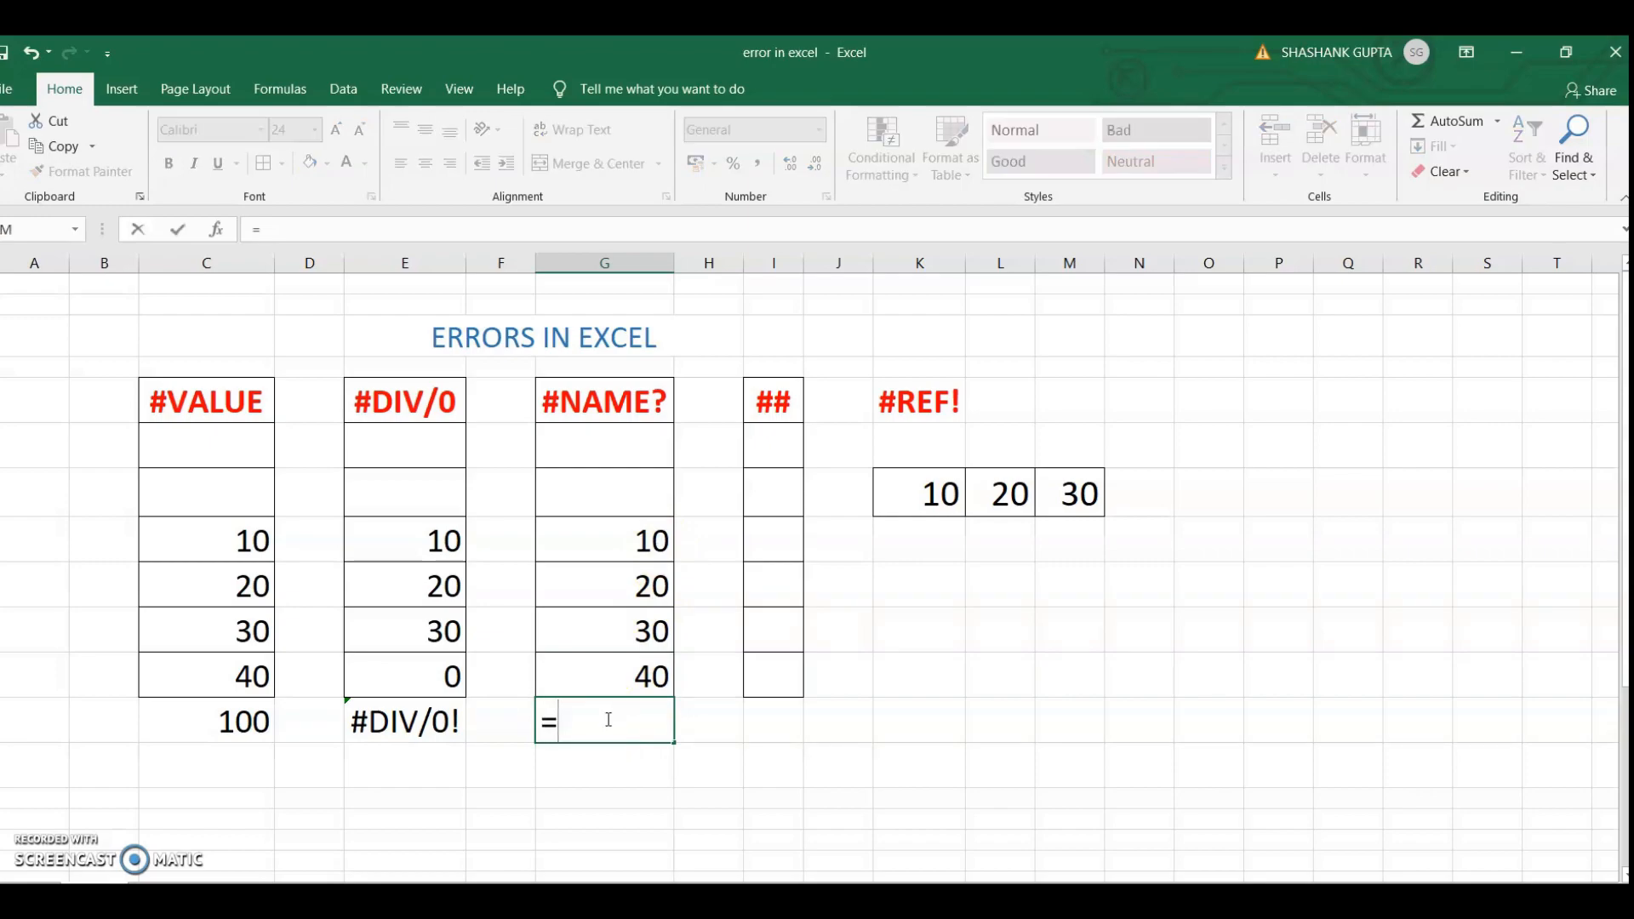
{"action": "type", "text": "SU"}
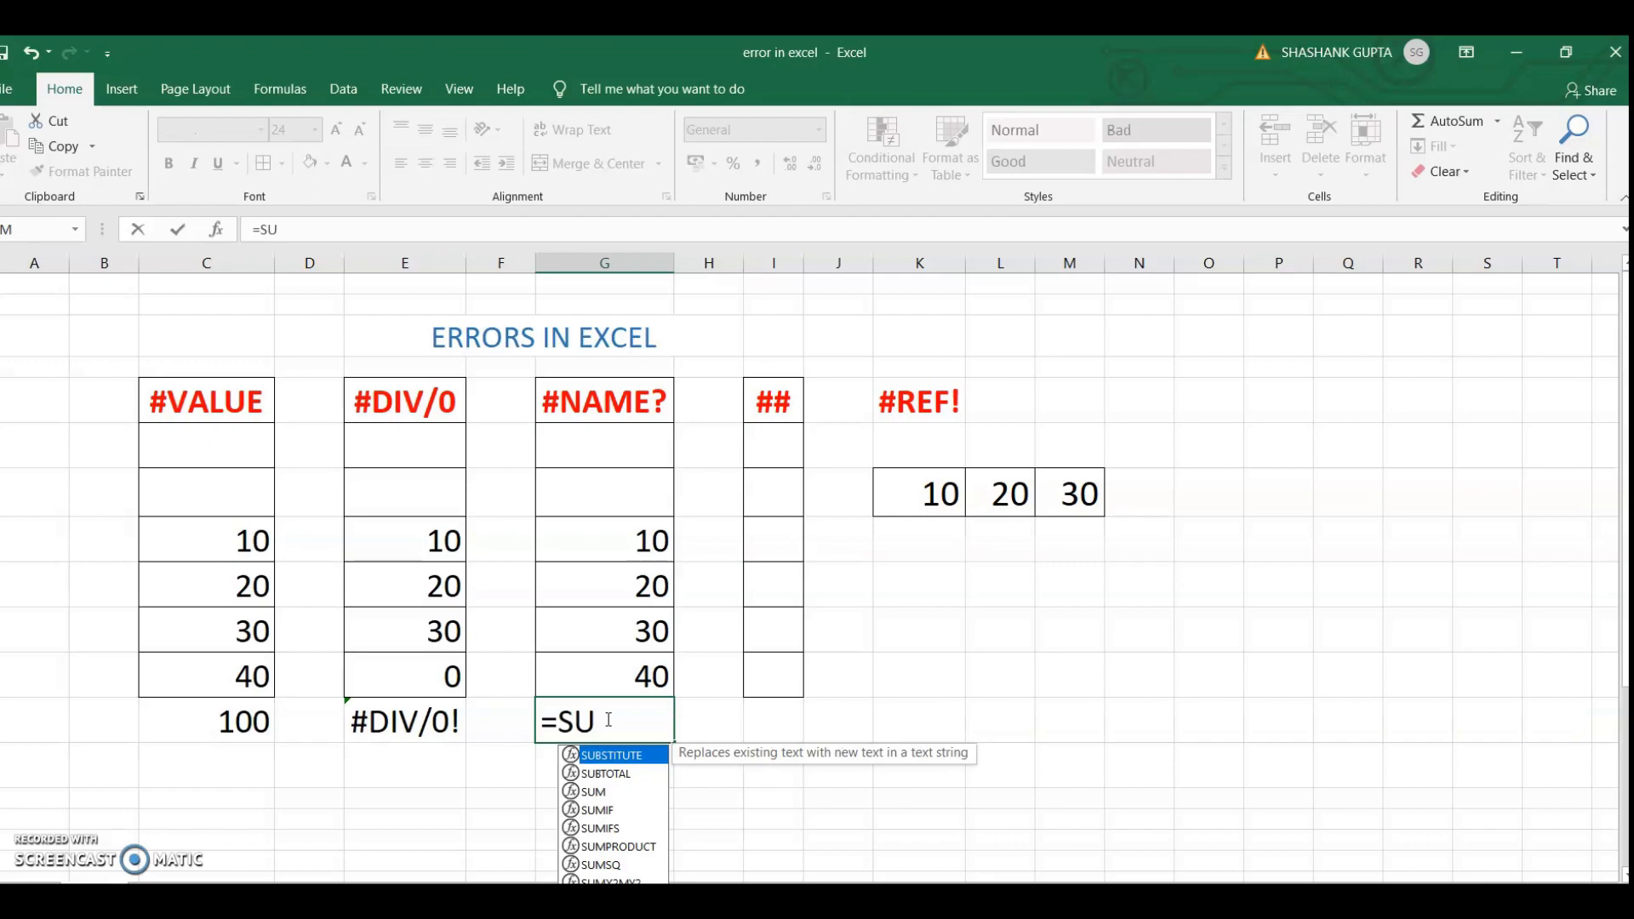
{"action": "key", "text": "Return"}
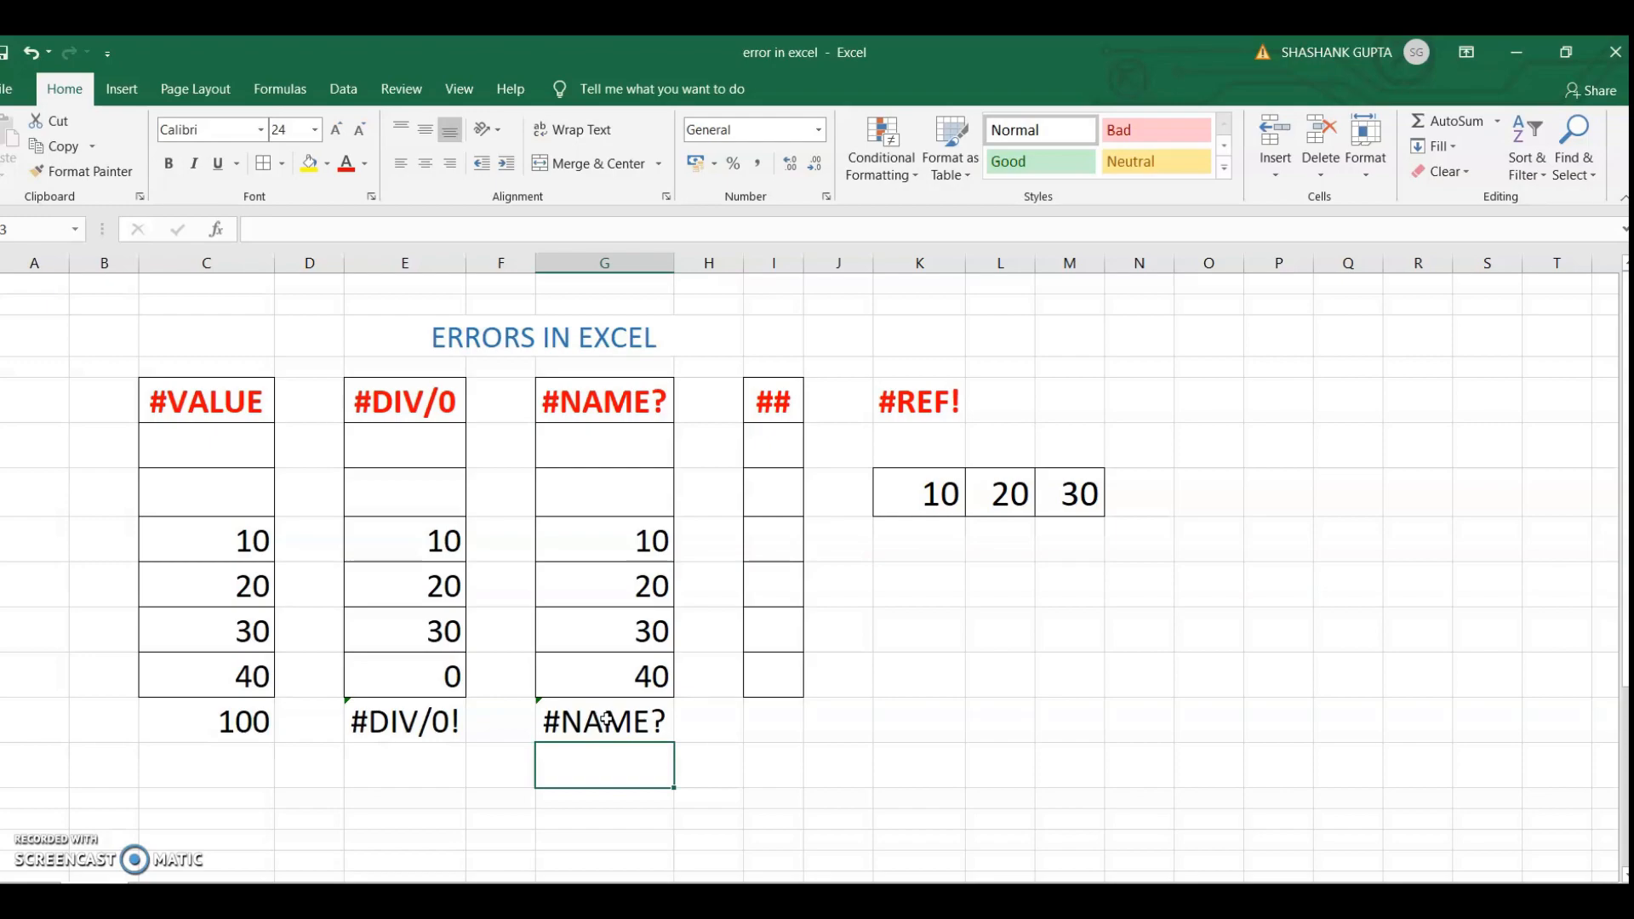
Clear cell G12 and enter the invalid function name =AVG in it
{"action": "left_click", "coordinate": [605, 719]}
{"action": "key", "text": "Delete"}
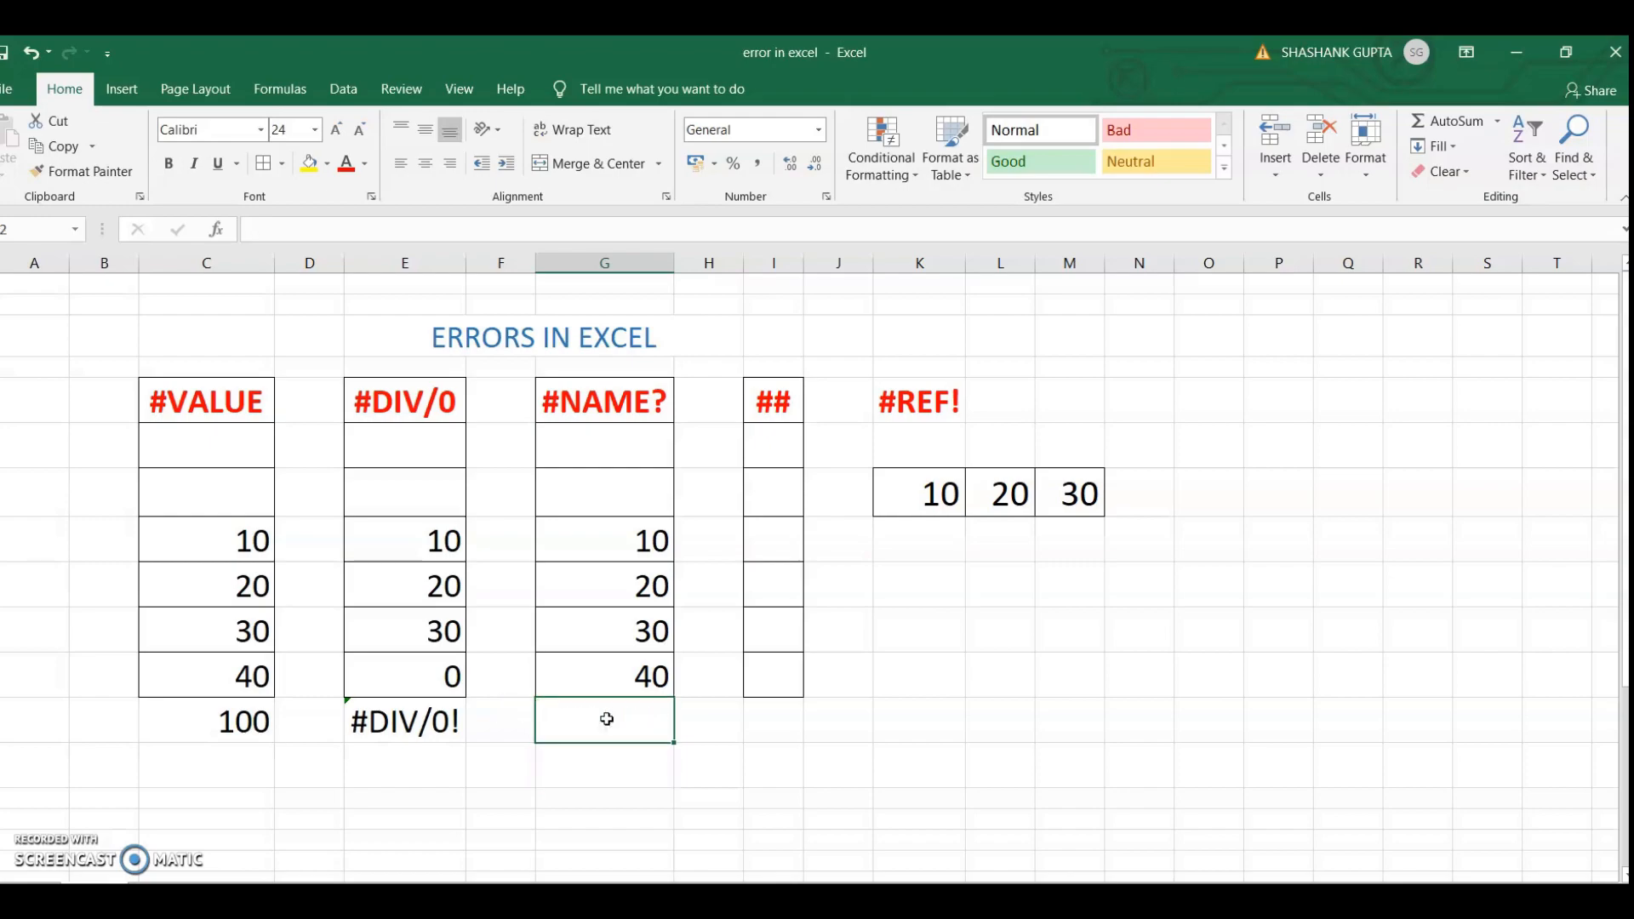
{"action": "type", "text": "="}
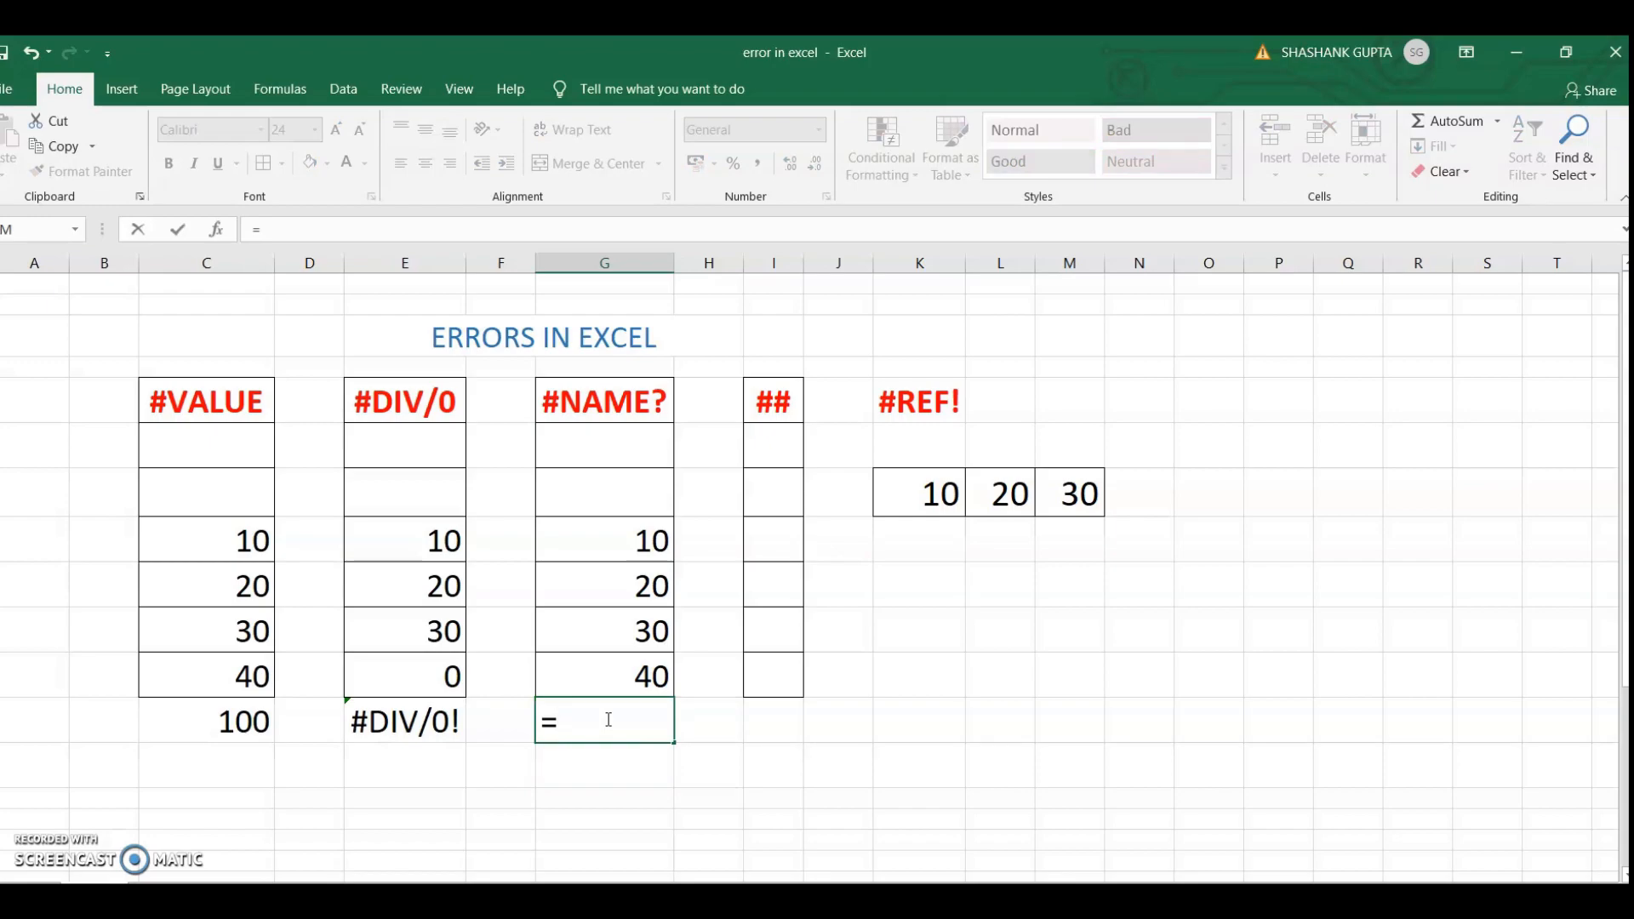
{"action": "type", "text": "AVG"}
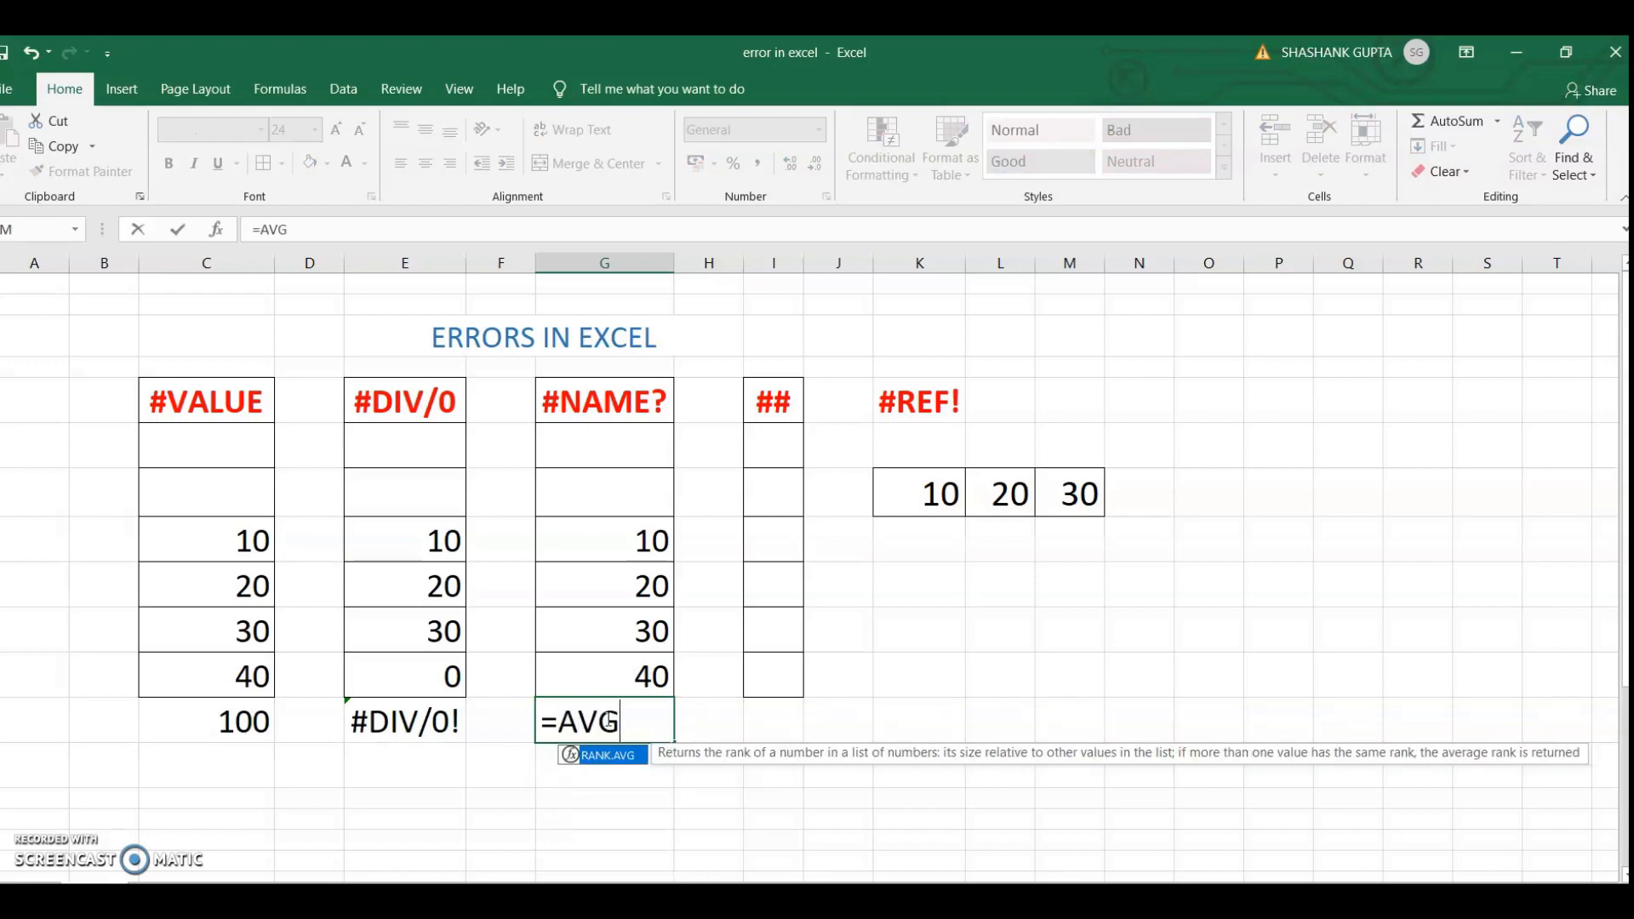
{"action": "key", "text": "Return"}
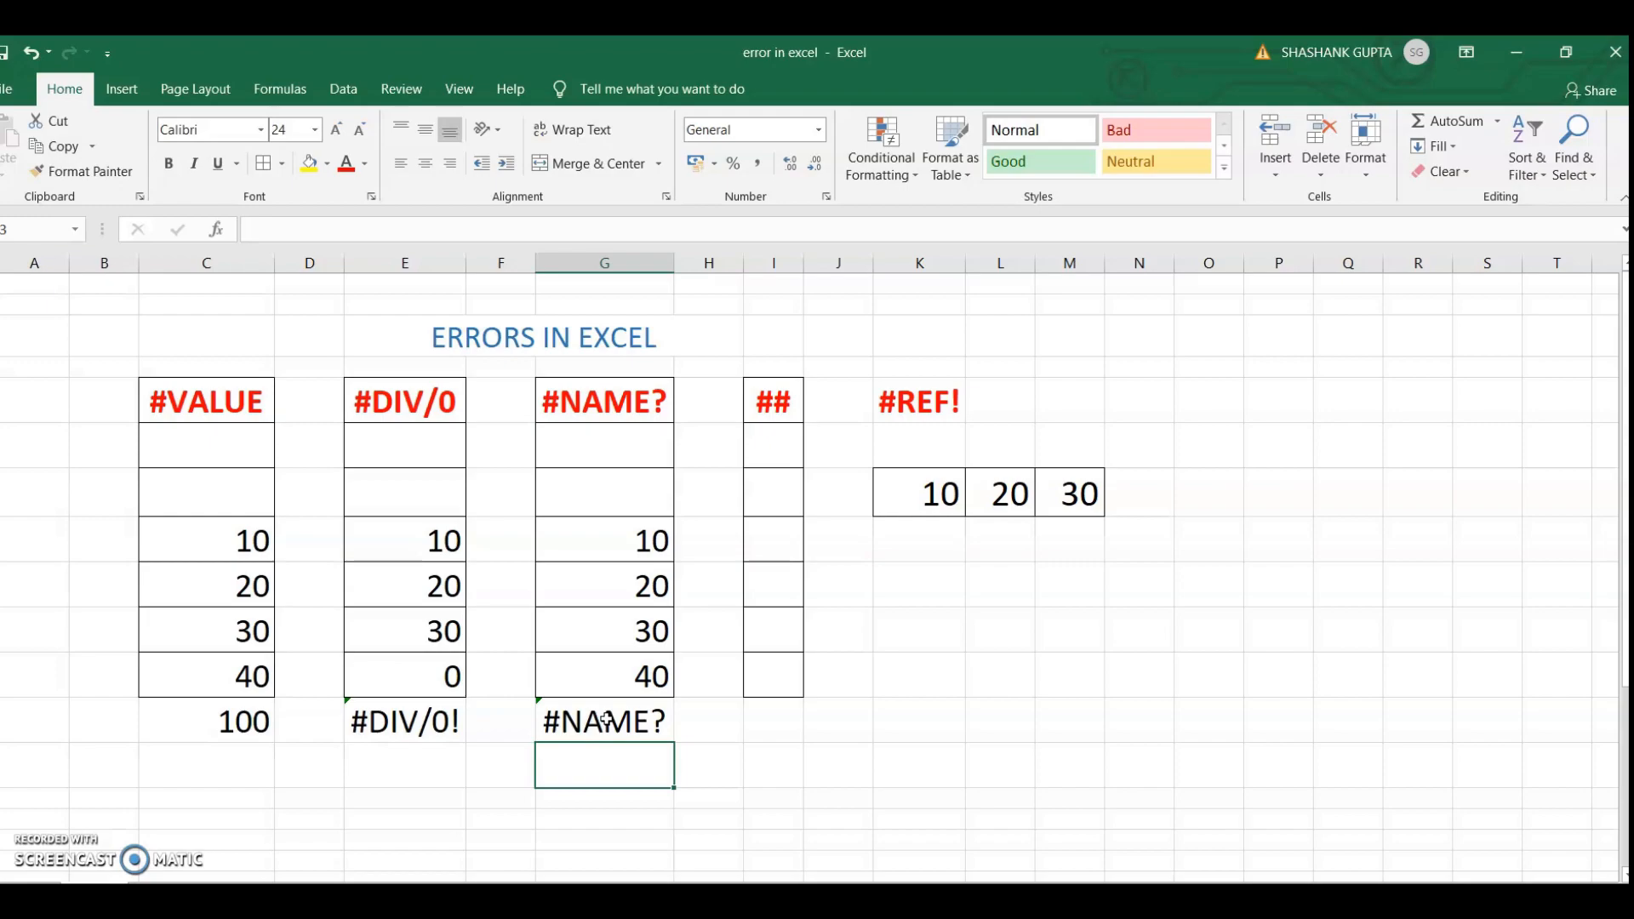
Enter the number 456789123 in cell I11, the last bordered cell of the narrow ## column
{"action": "key", "text": "Up"}
{"action": "key", "text": "Right"}
{"action": "key", "text": "Right"}
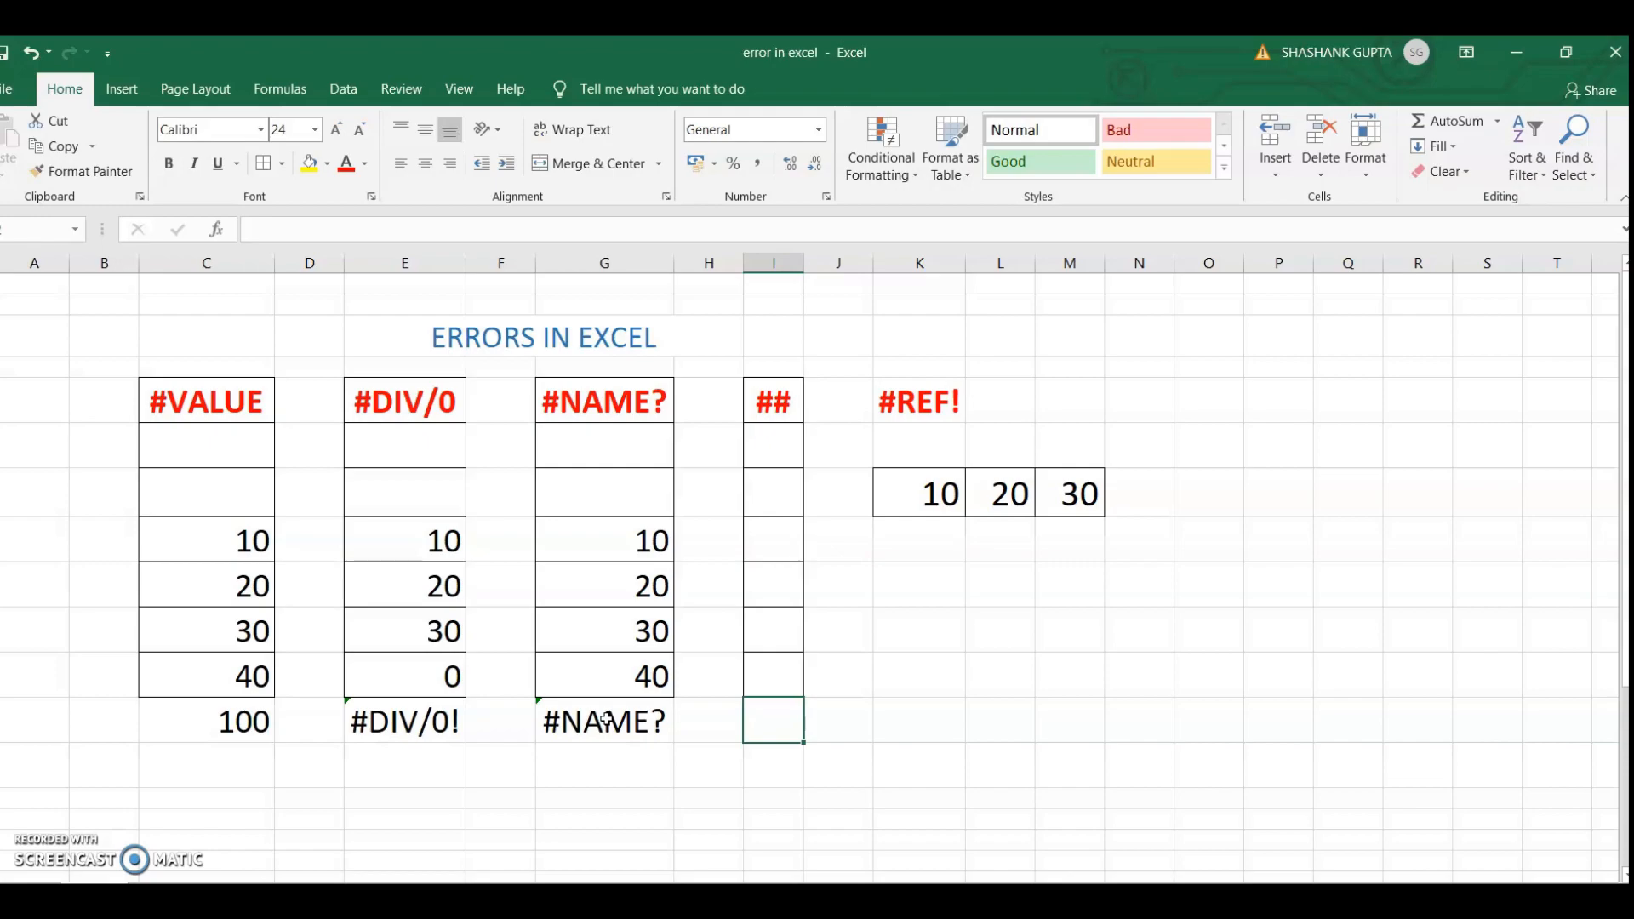
{"action": "left_click", "coordinate": [763, 667]}
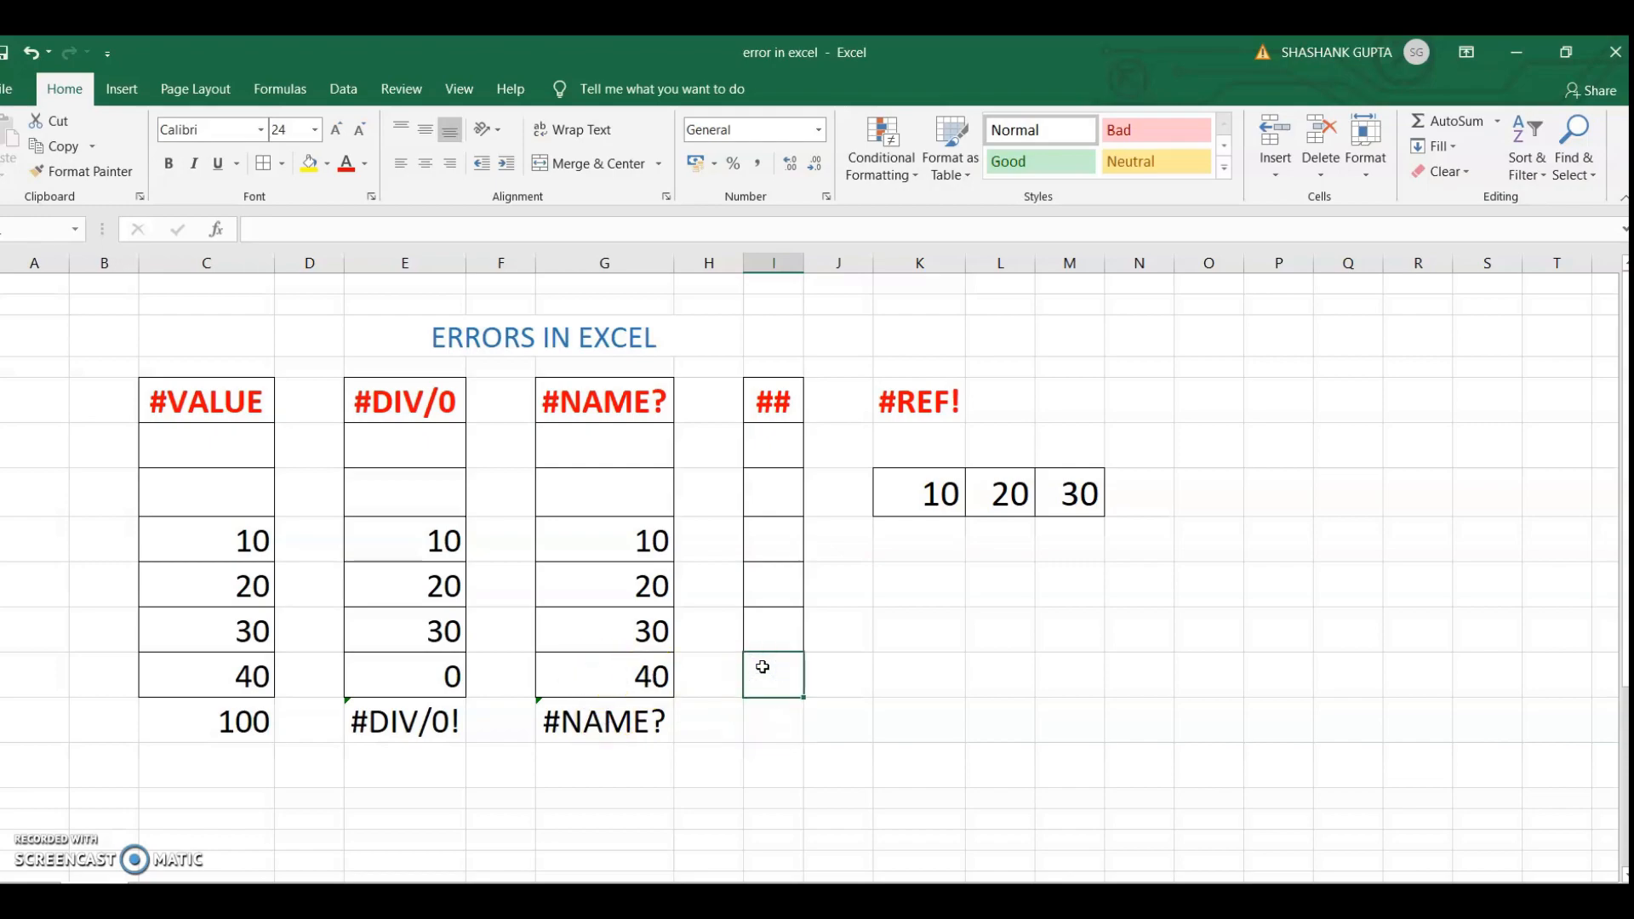
{"action": "type", "text": "456789"}
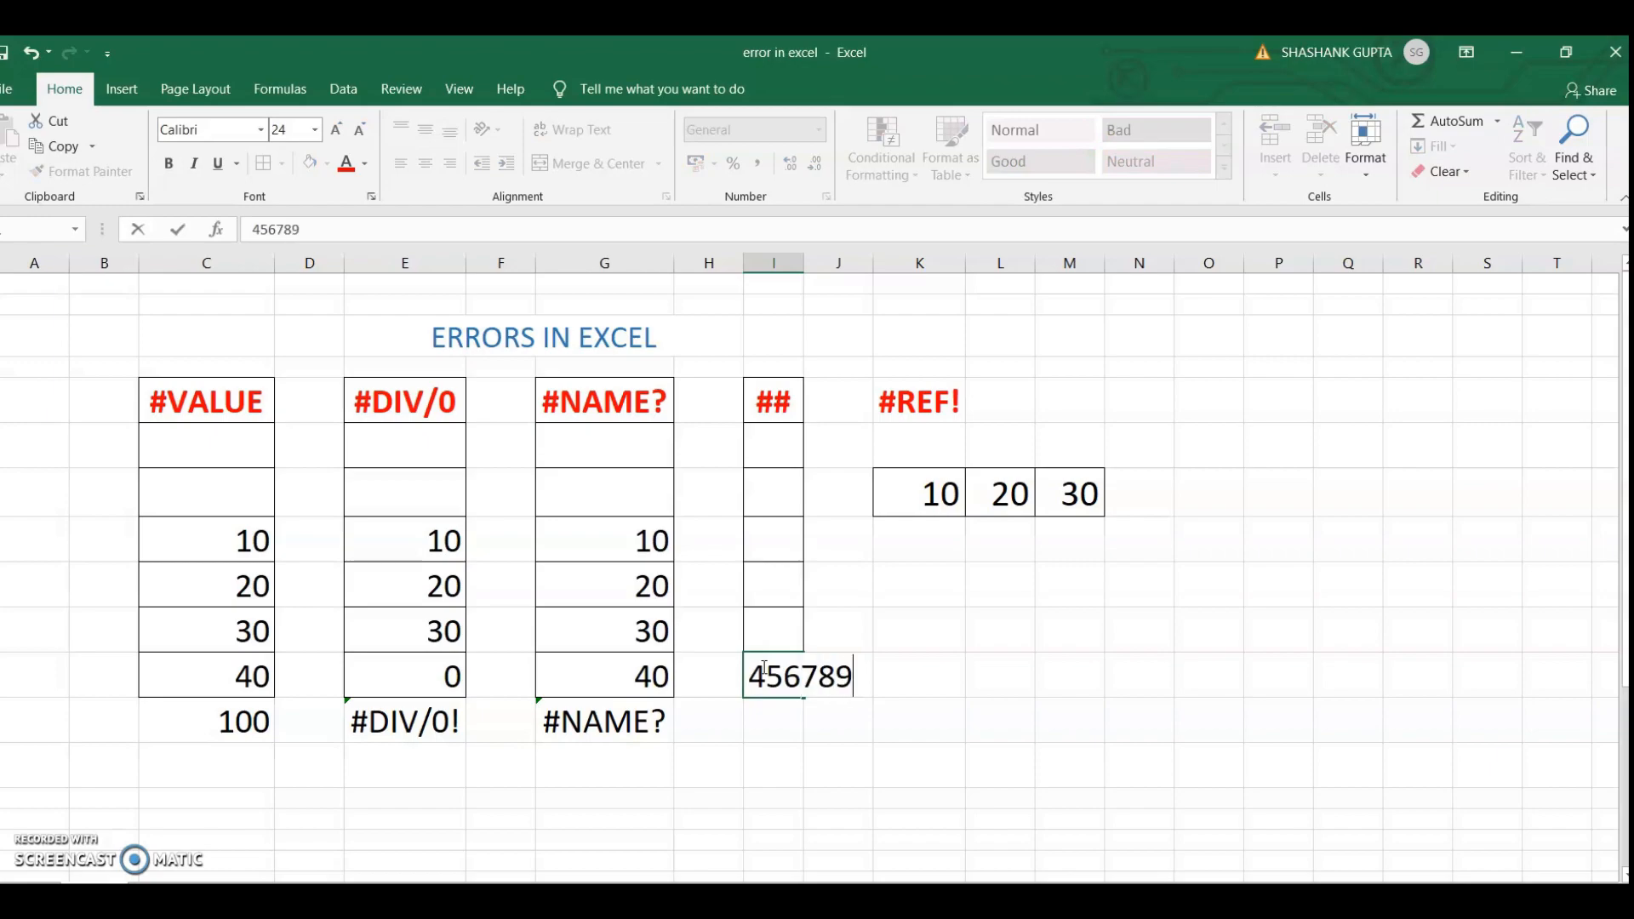
{"action": "type", "text": "123"}
{"action": "key", "text": "Return"}
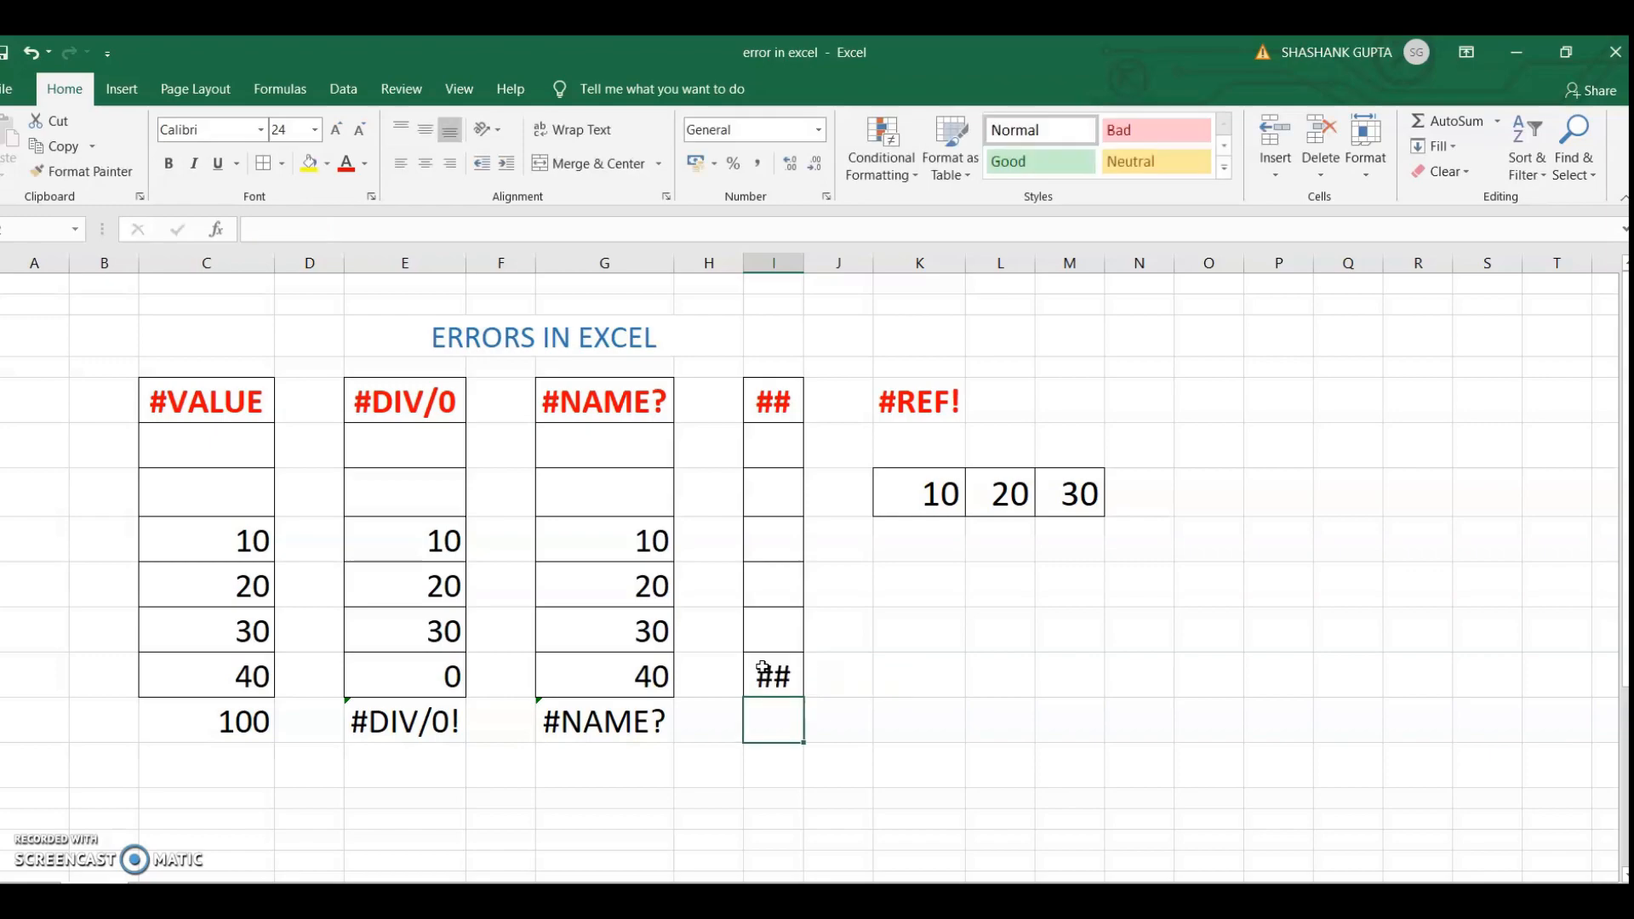
{"action": "mouse_move", "coordinate": [763, 669]}
{"action": "left_click", "coordinate": [784, 674]}
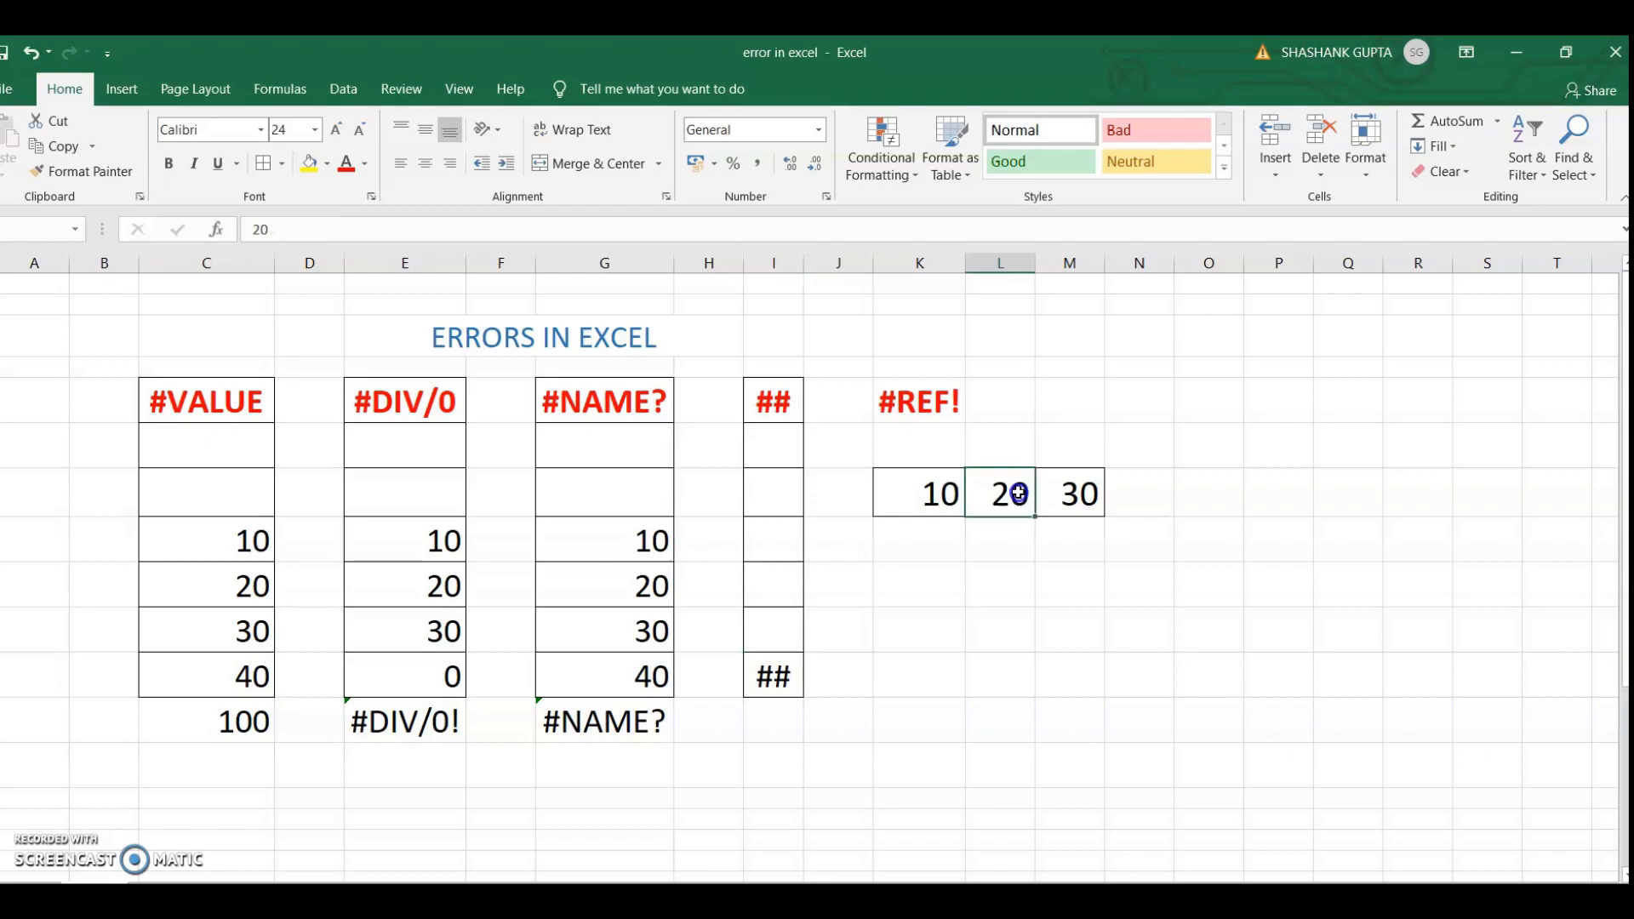
Set cell L7 under #REF! to 0 and check the sum formula in M7
{"action": "left_click", "coordinate": [1019, 496]}
{"action": "type", "text": "0"}
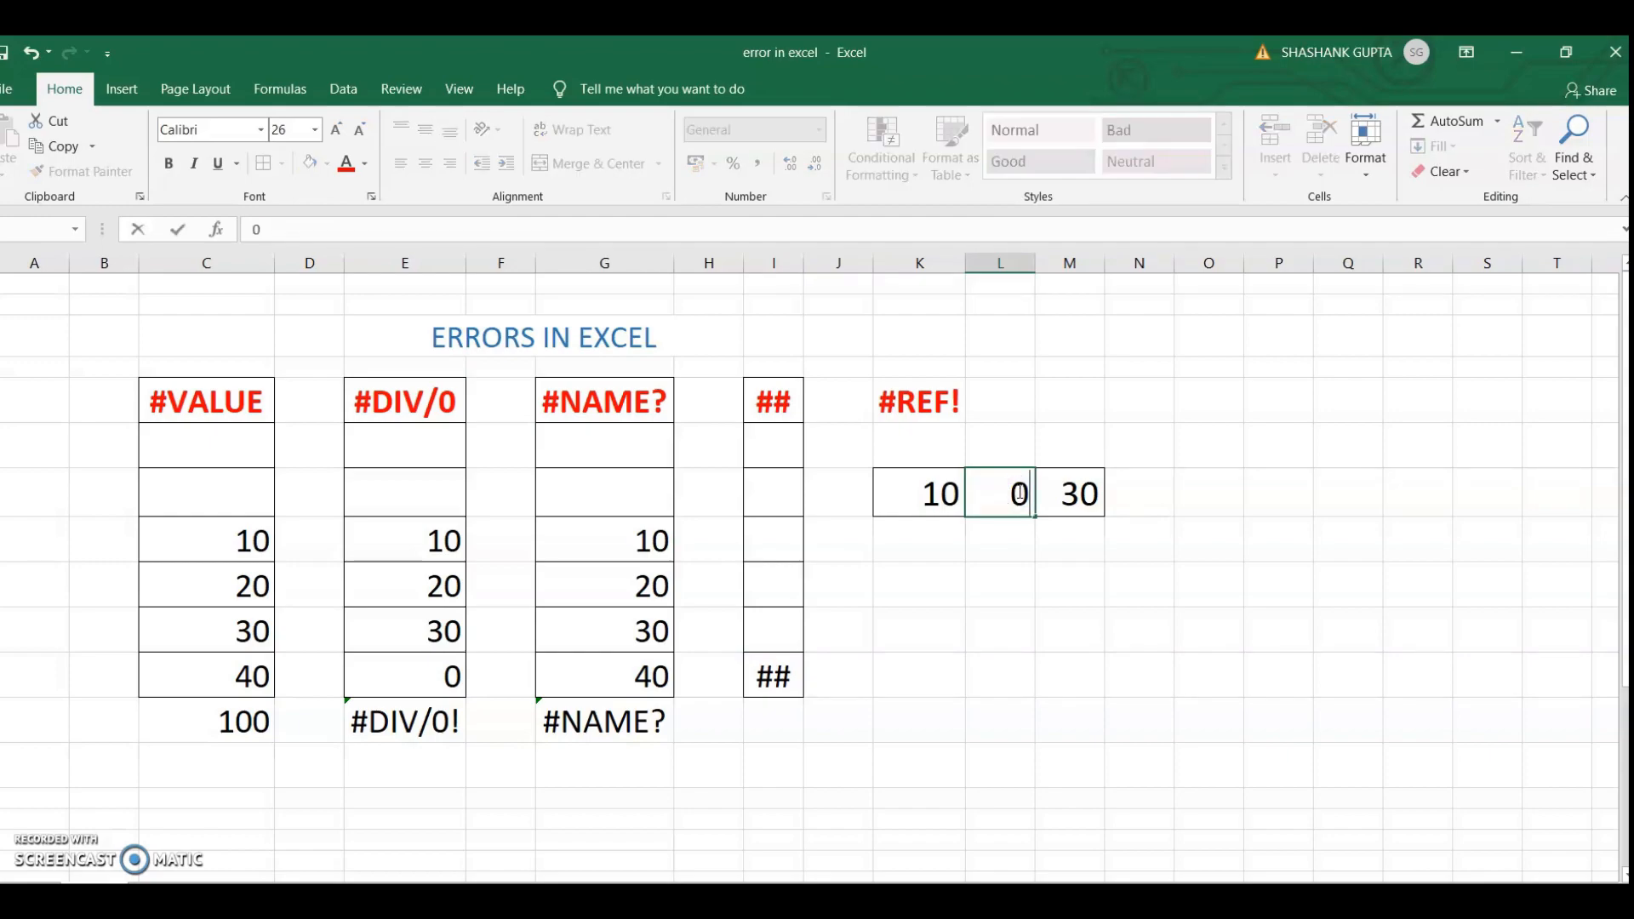
{"action": "key", "text": "Tab"}
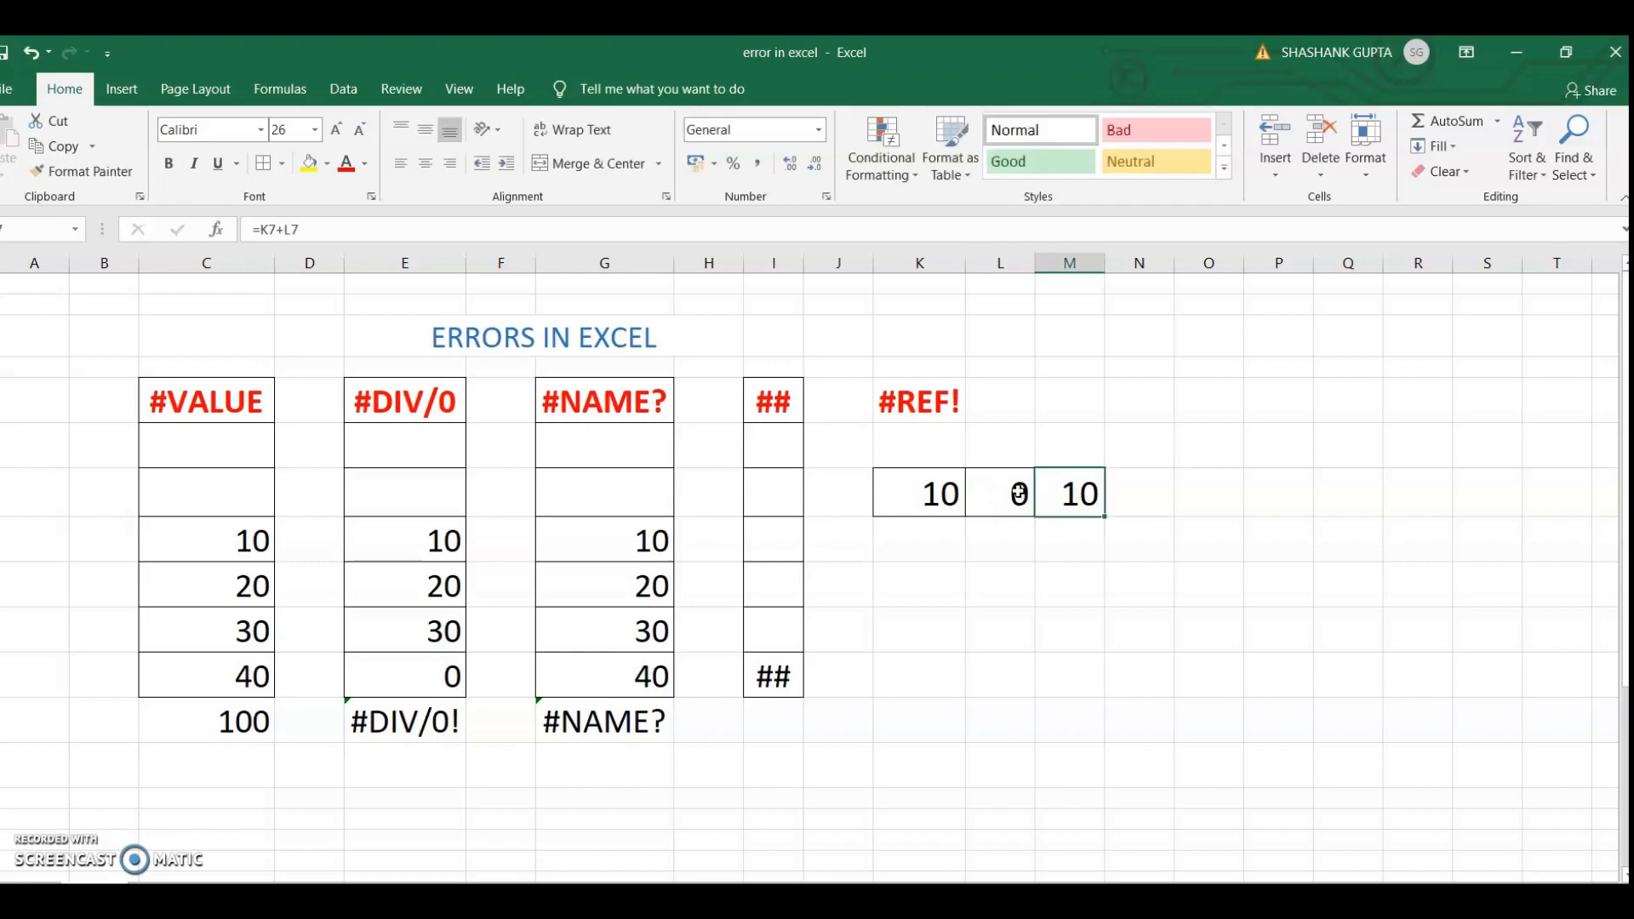
{"action": "key", "text": "Right"}
{"action": "key", "text": "Left"}
{"action": "key", "text": "Left"}
{"action": "key", "text": "Left"}
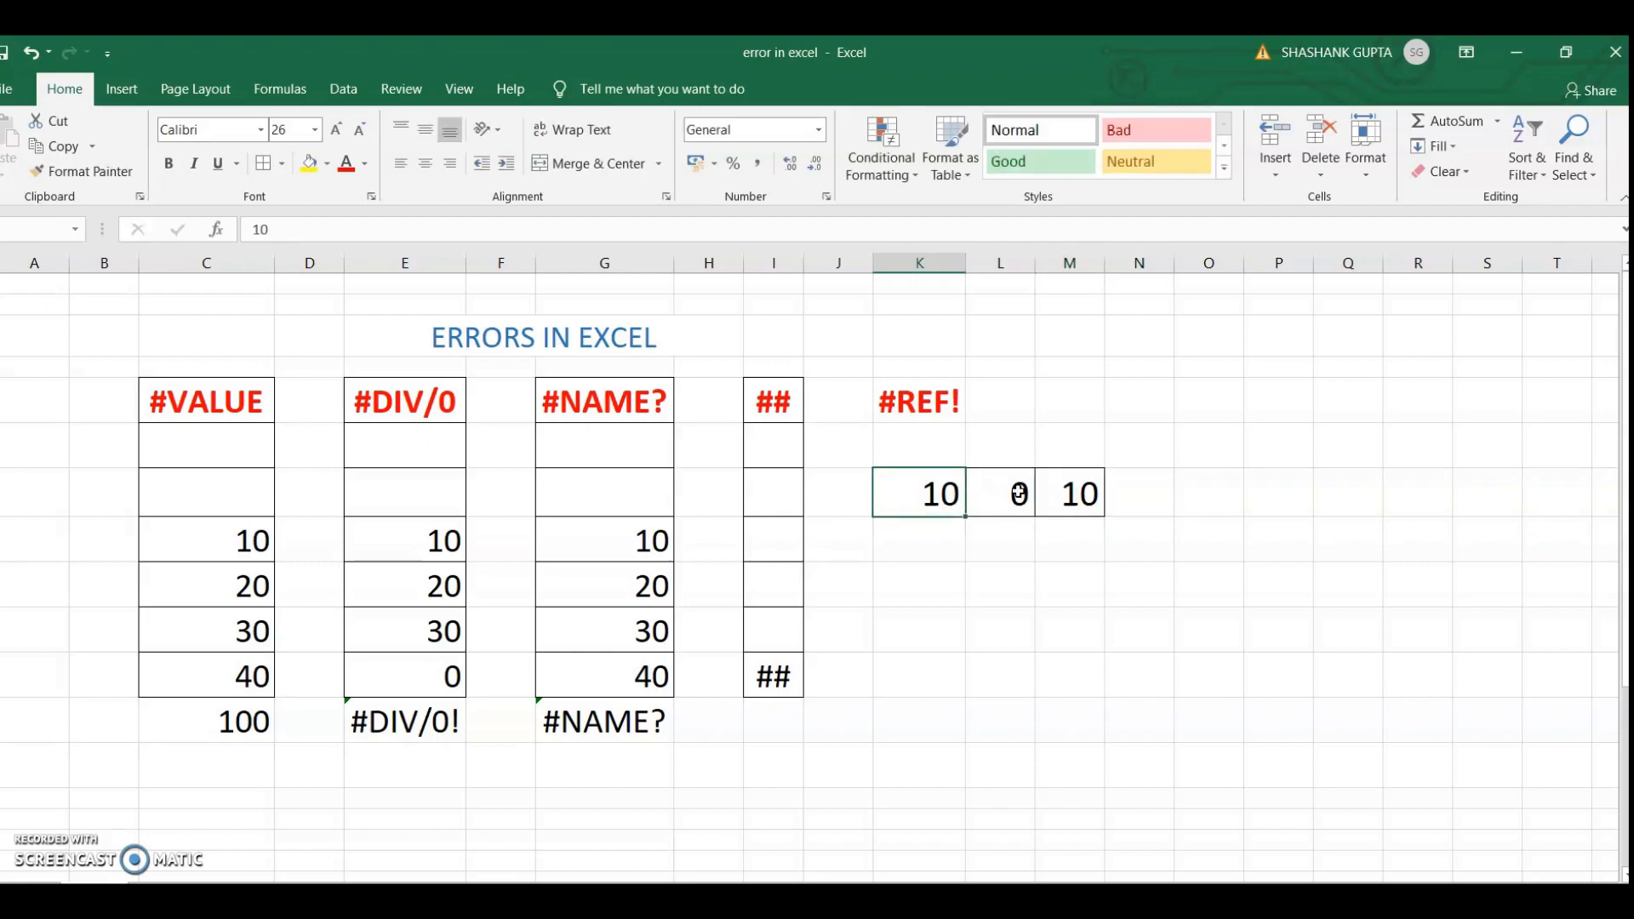
Change the value of cell L7, the second addend under #REF!, to 10
{"action": "key", "text": "Right"}
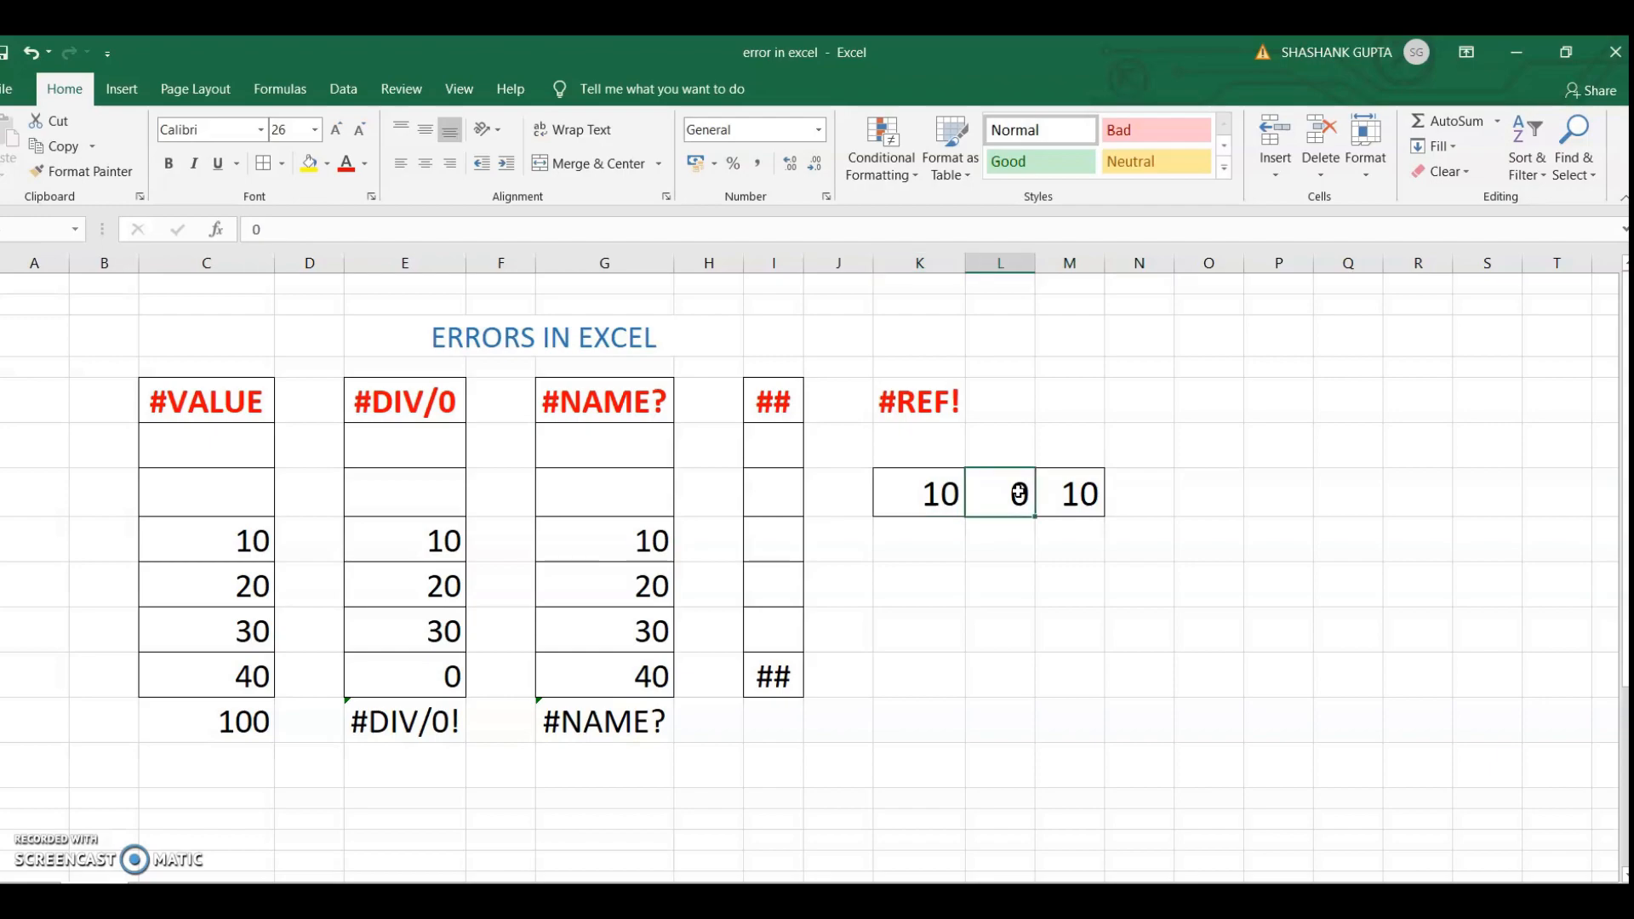
{"action": "type", "text": "10"}
{"action": "key", "text": "Left"}
{"action": "key", "text": "Left"}
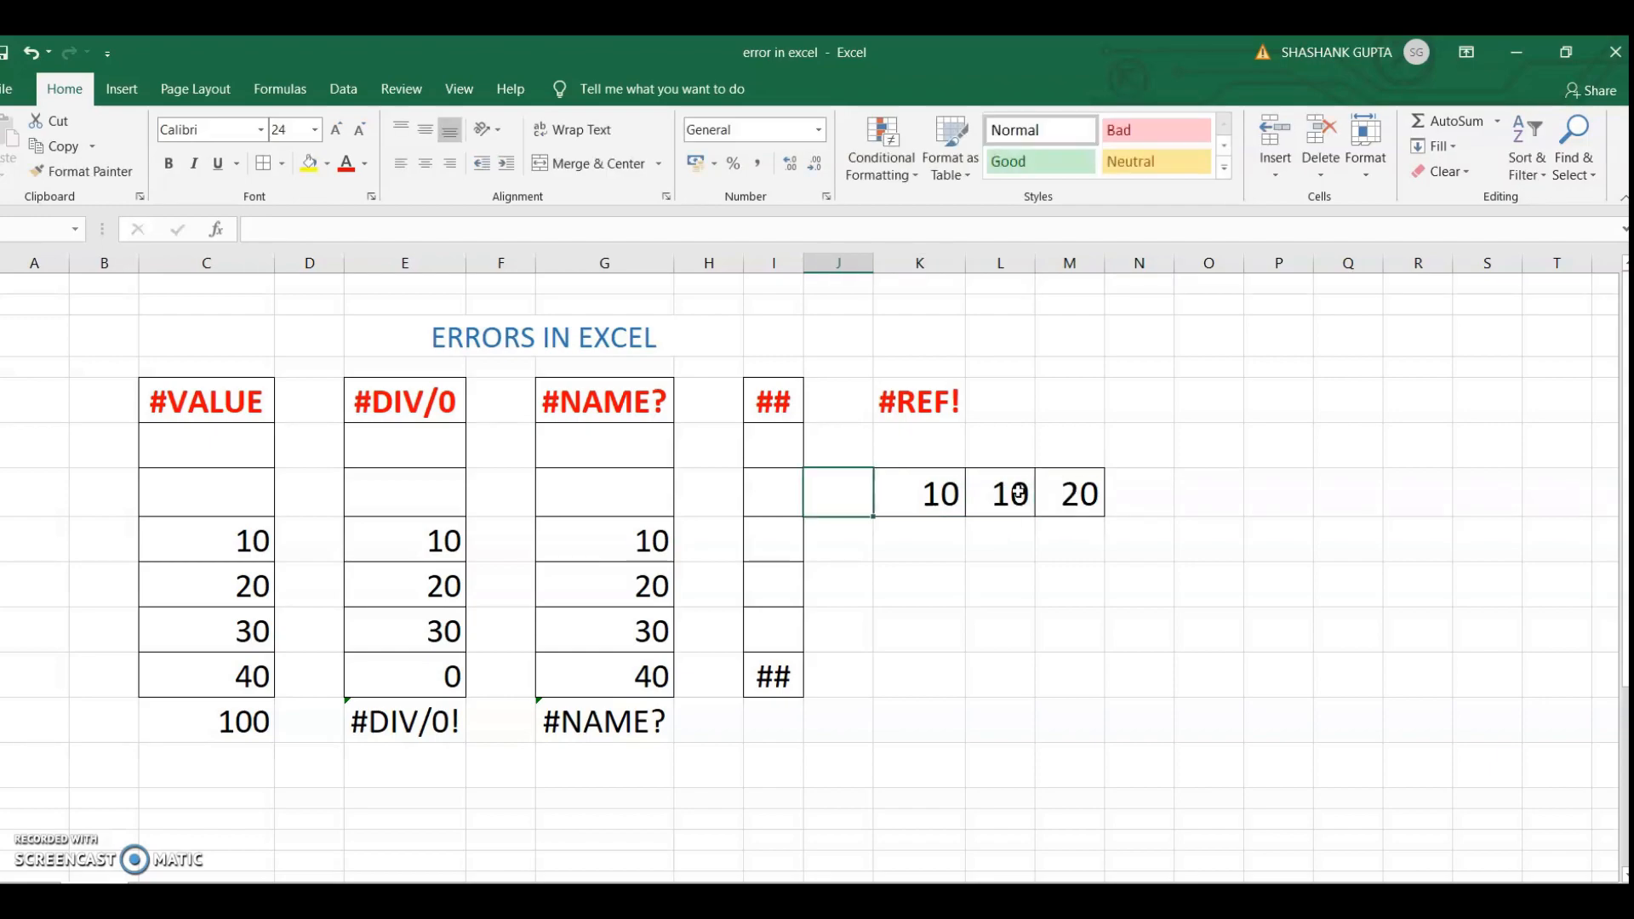
Set cell K7, the first addend under #REF!, to 0 and check the sum formula in M7
{"action": "key", "text": "Right"}
{"action": "type", "text": "0"}
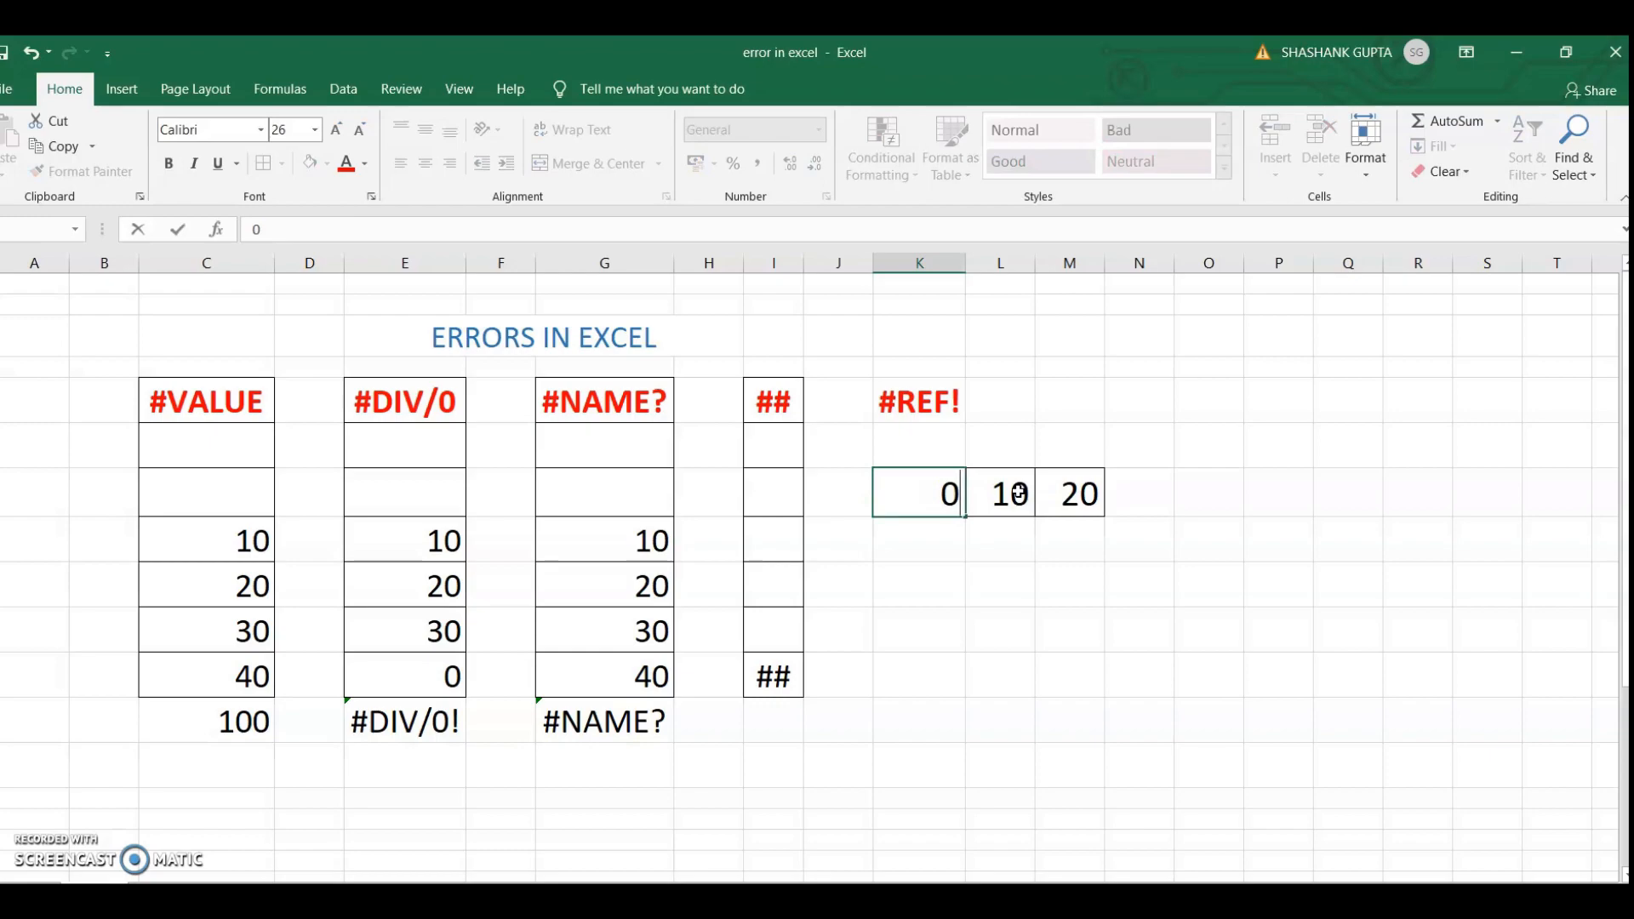
{"action": "key", "text": "Right"}
{"action": "key", "text": "Right"}
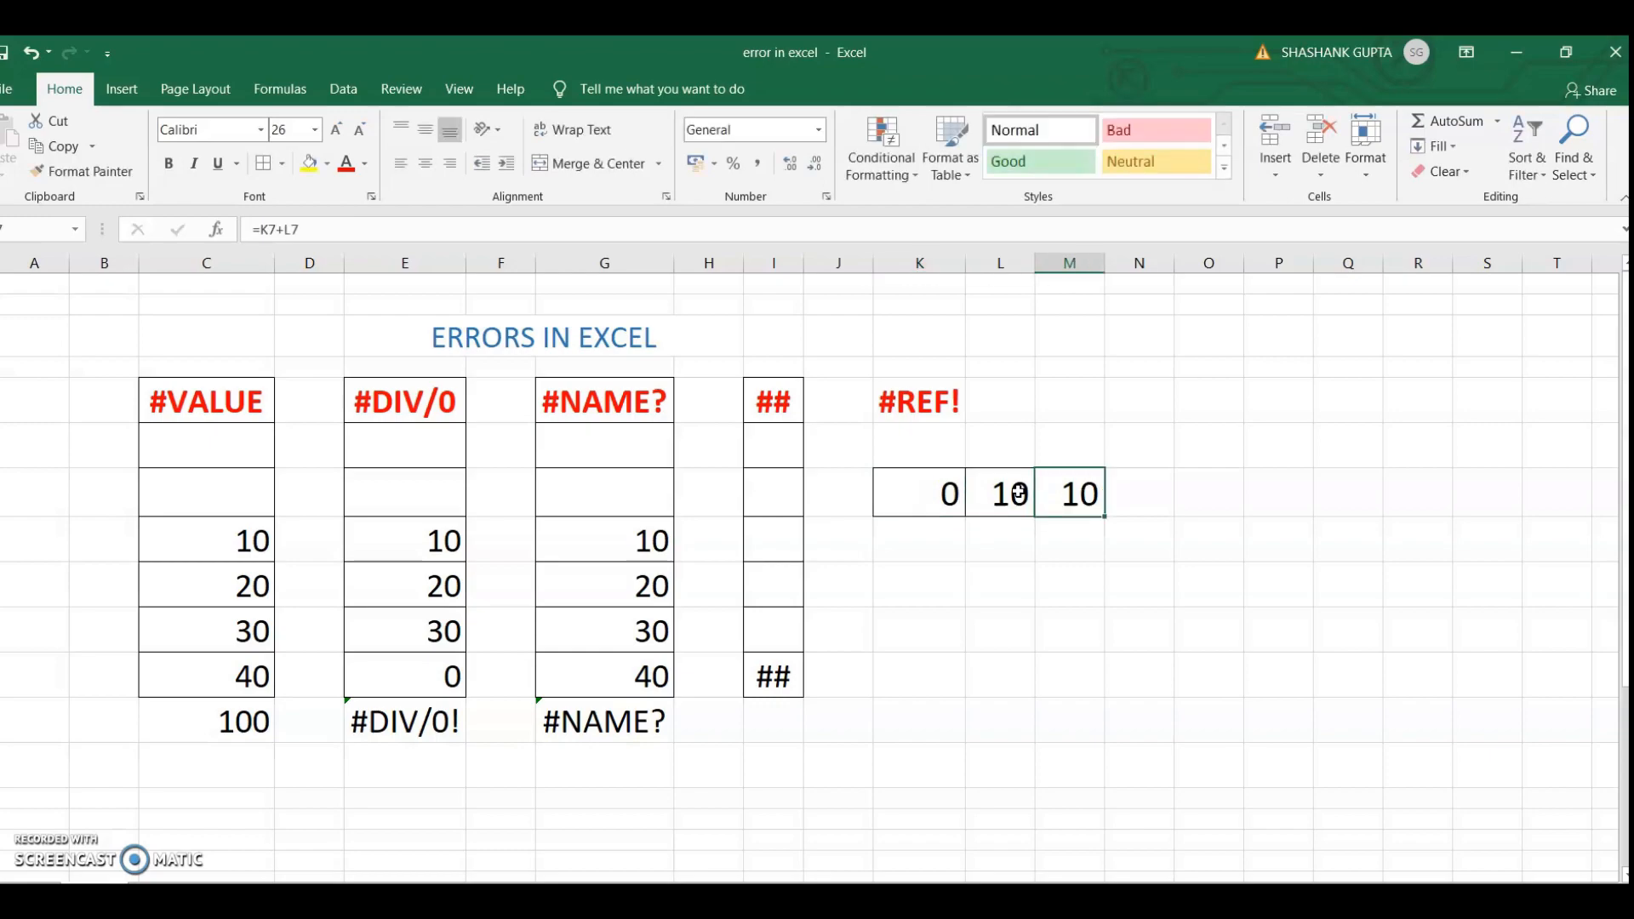
{"action": "key", "text": "Left"}
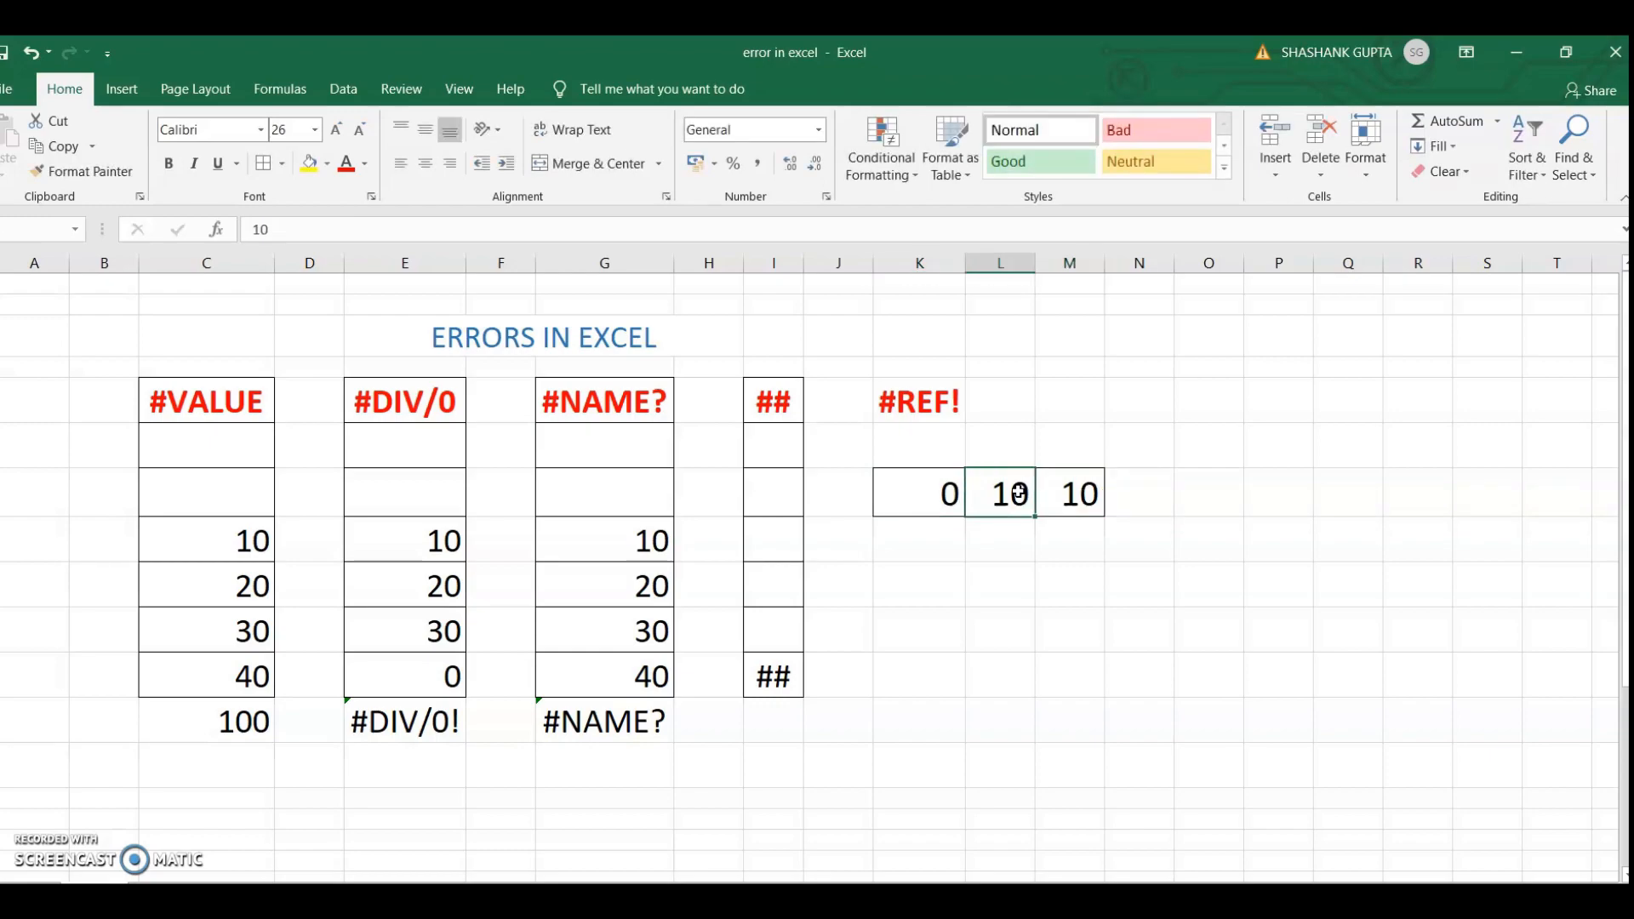
Clear the contents of cells K7 and L7, checking the sum formula in M7 after each
{"action": "key", "text": "Left"}
{"action": "key", "text": "Delete"}
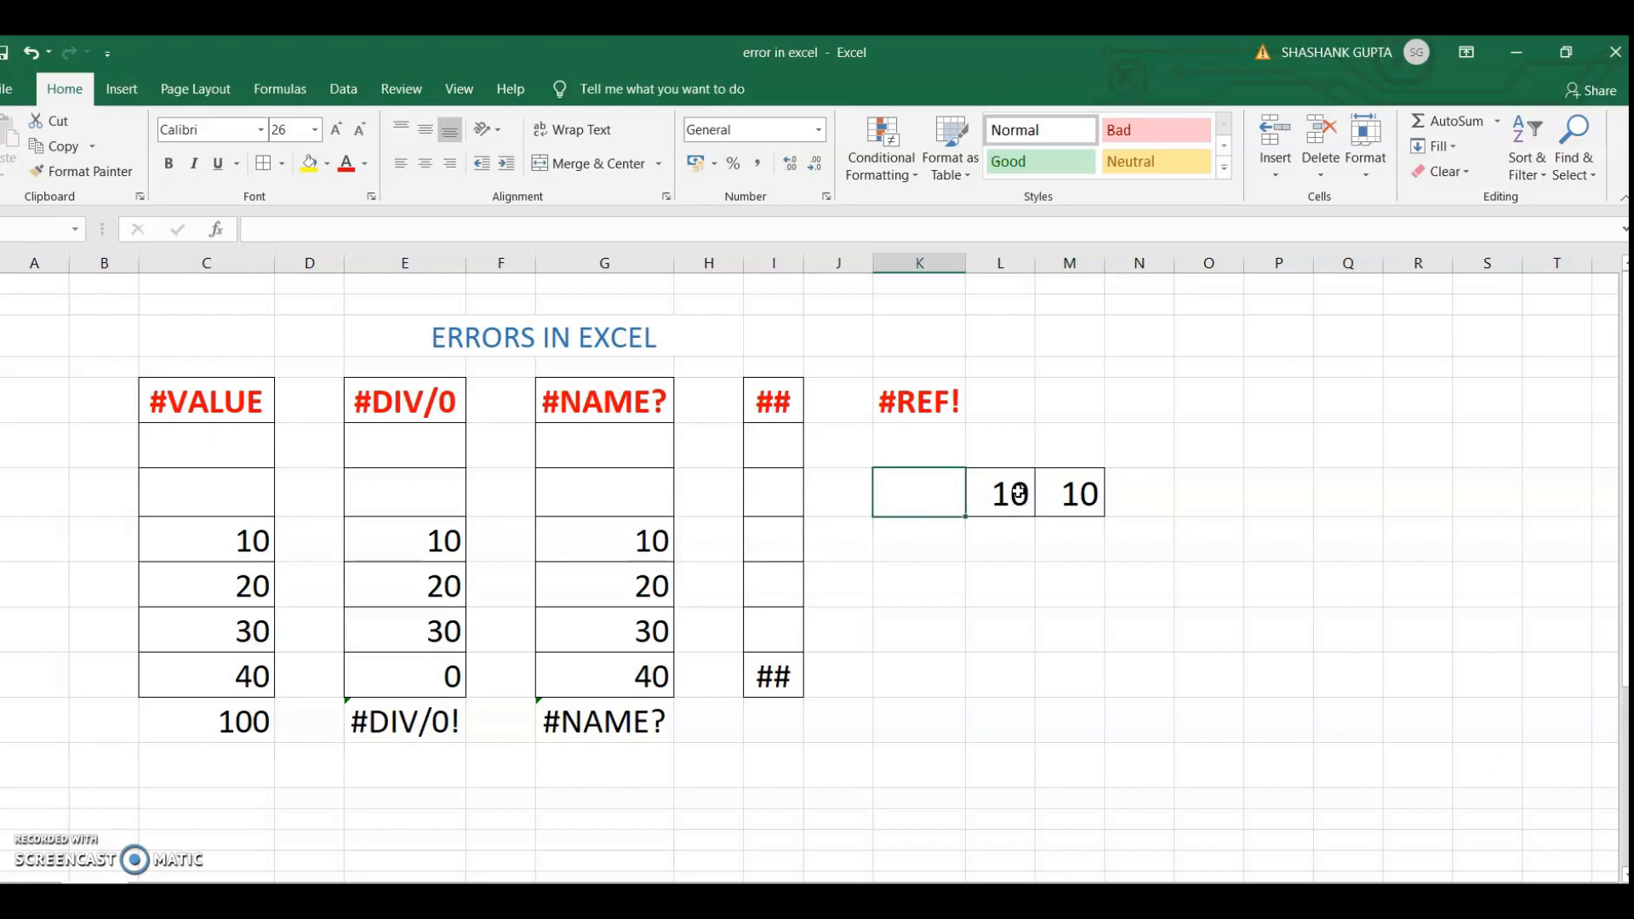
{"action": "key", "text": "Right"}
{"action": "key", "text": "Right"}
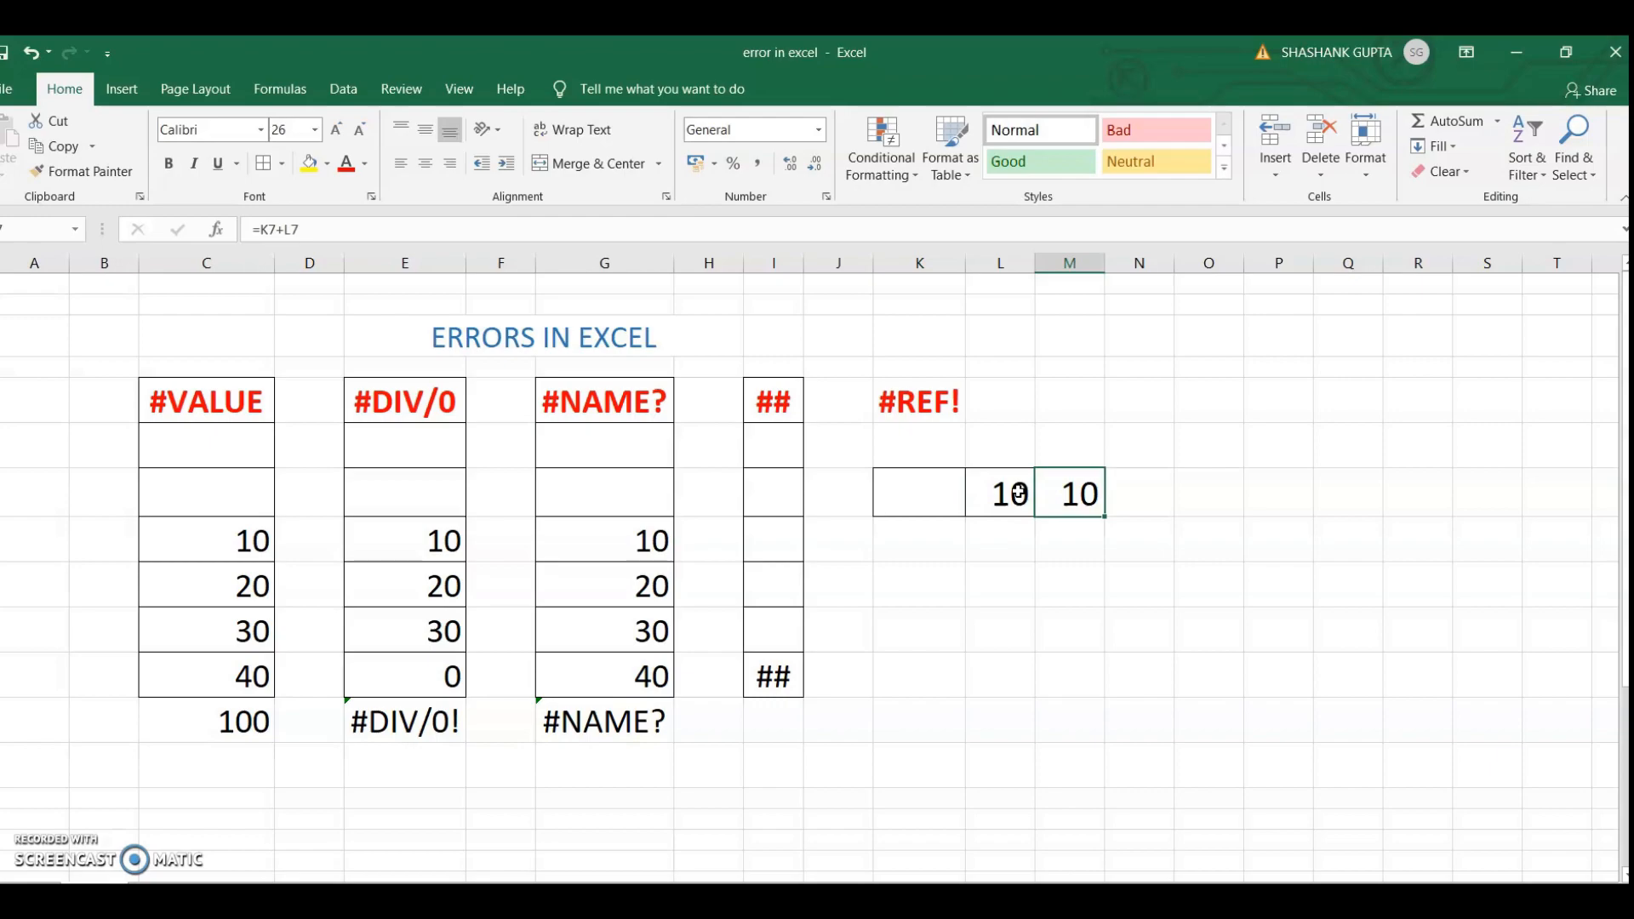
{"action": "key", "text": "Left"}
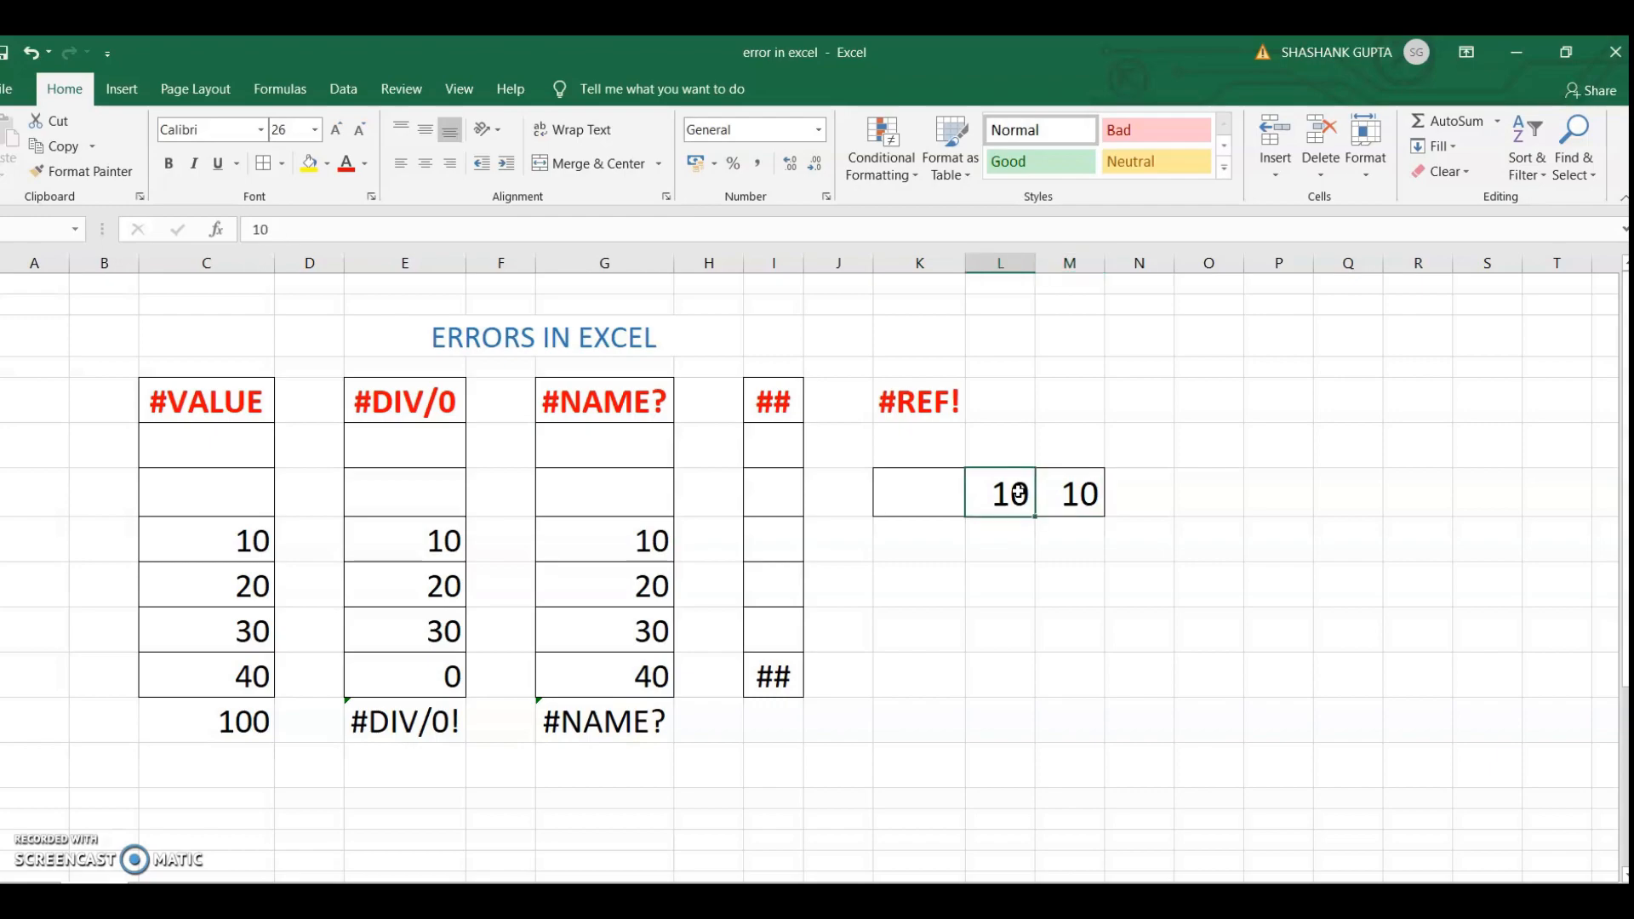
{"action": "key", "text": "Delete"}
{"action": "key", "text": "Left"}
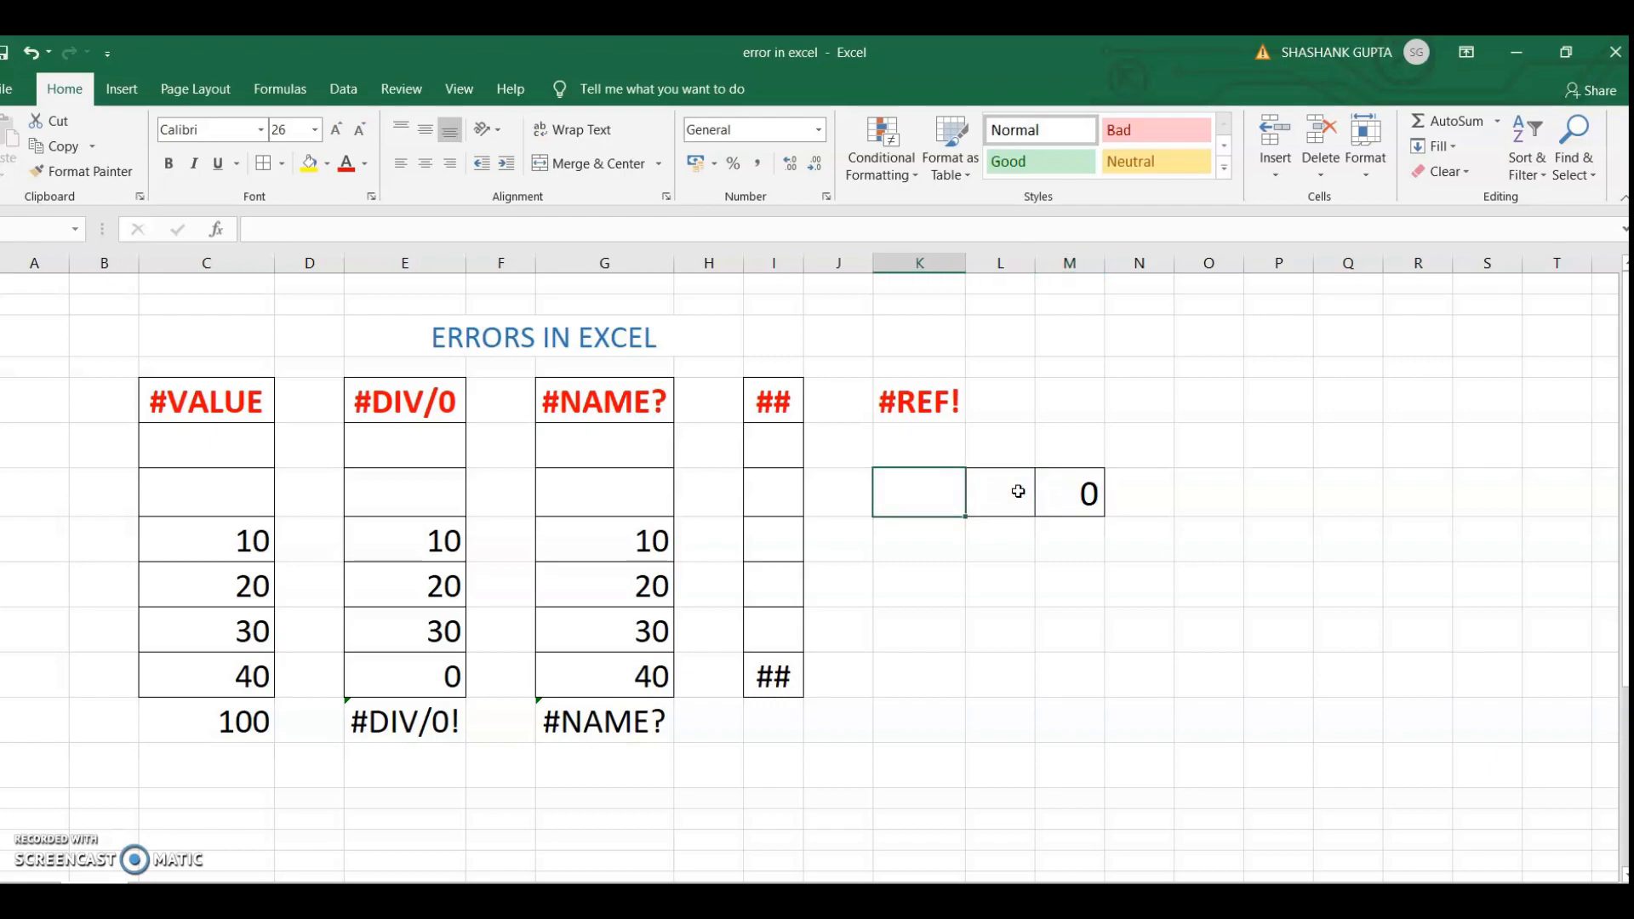
{"action": "key", "text": "Right"}
{"action": "key", "text": "Right"}
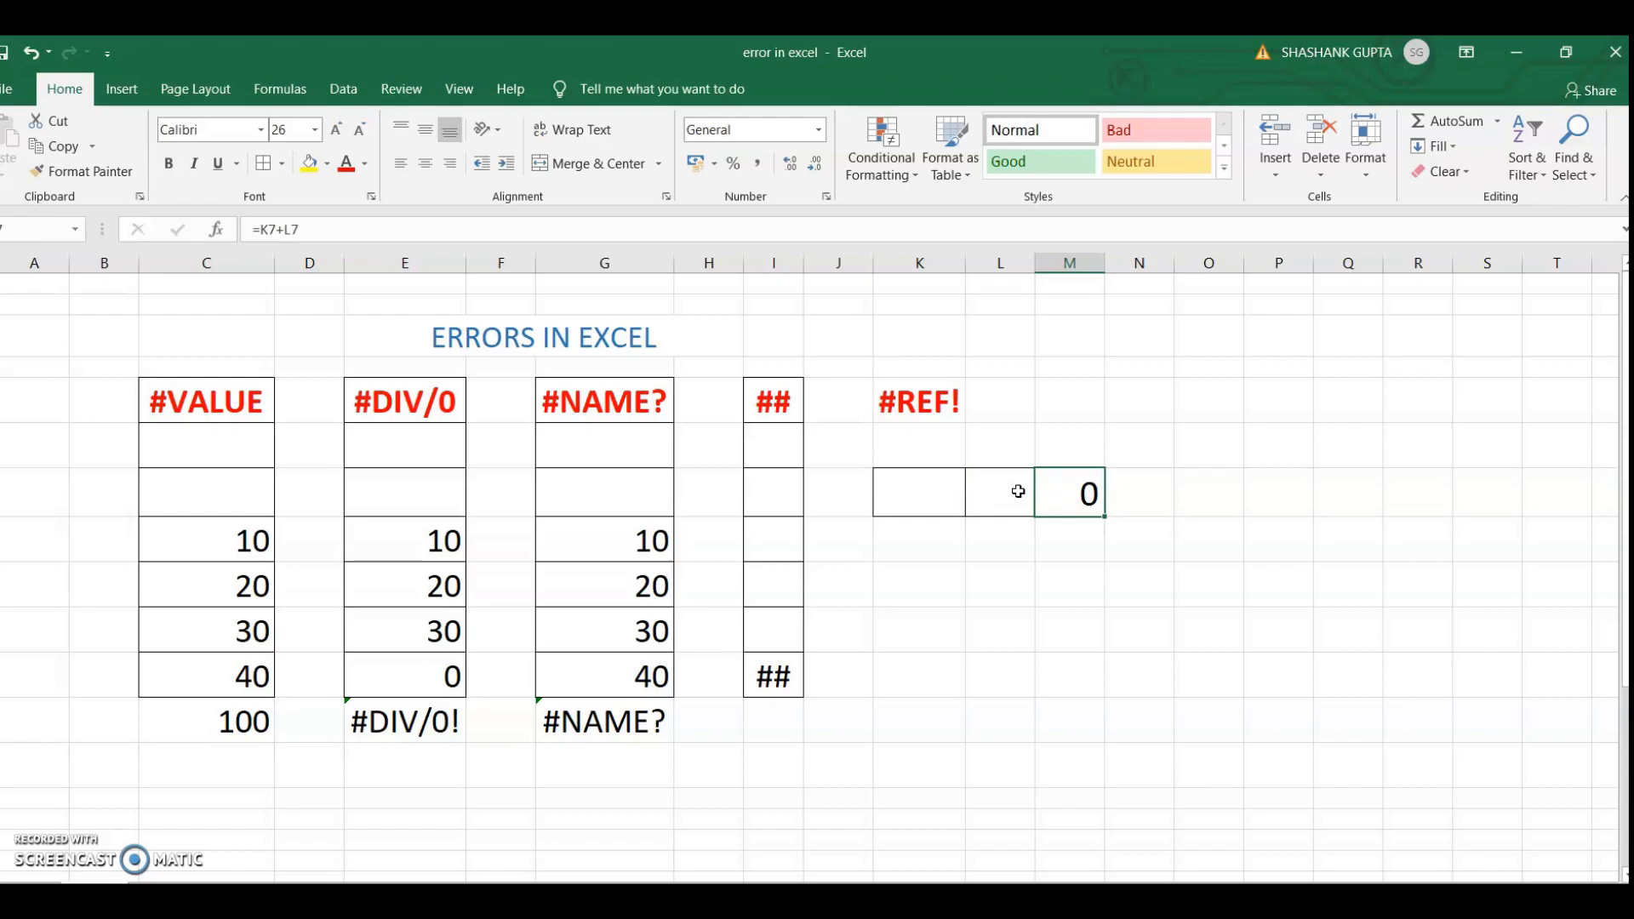
Enter 10 in cell K7 and select the sum formula in M7 to inspect it
{"action": "key", "text": "Left"}
{"action": "key", "text": "Left"}
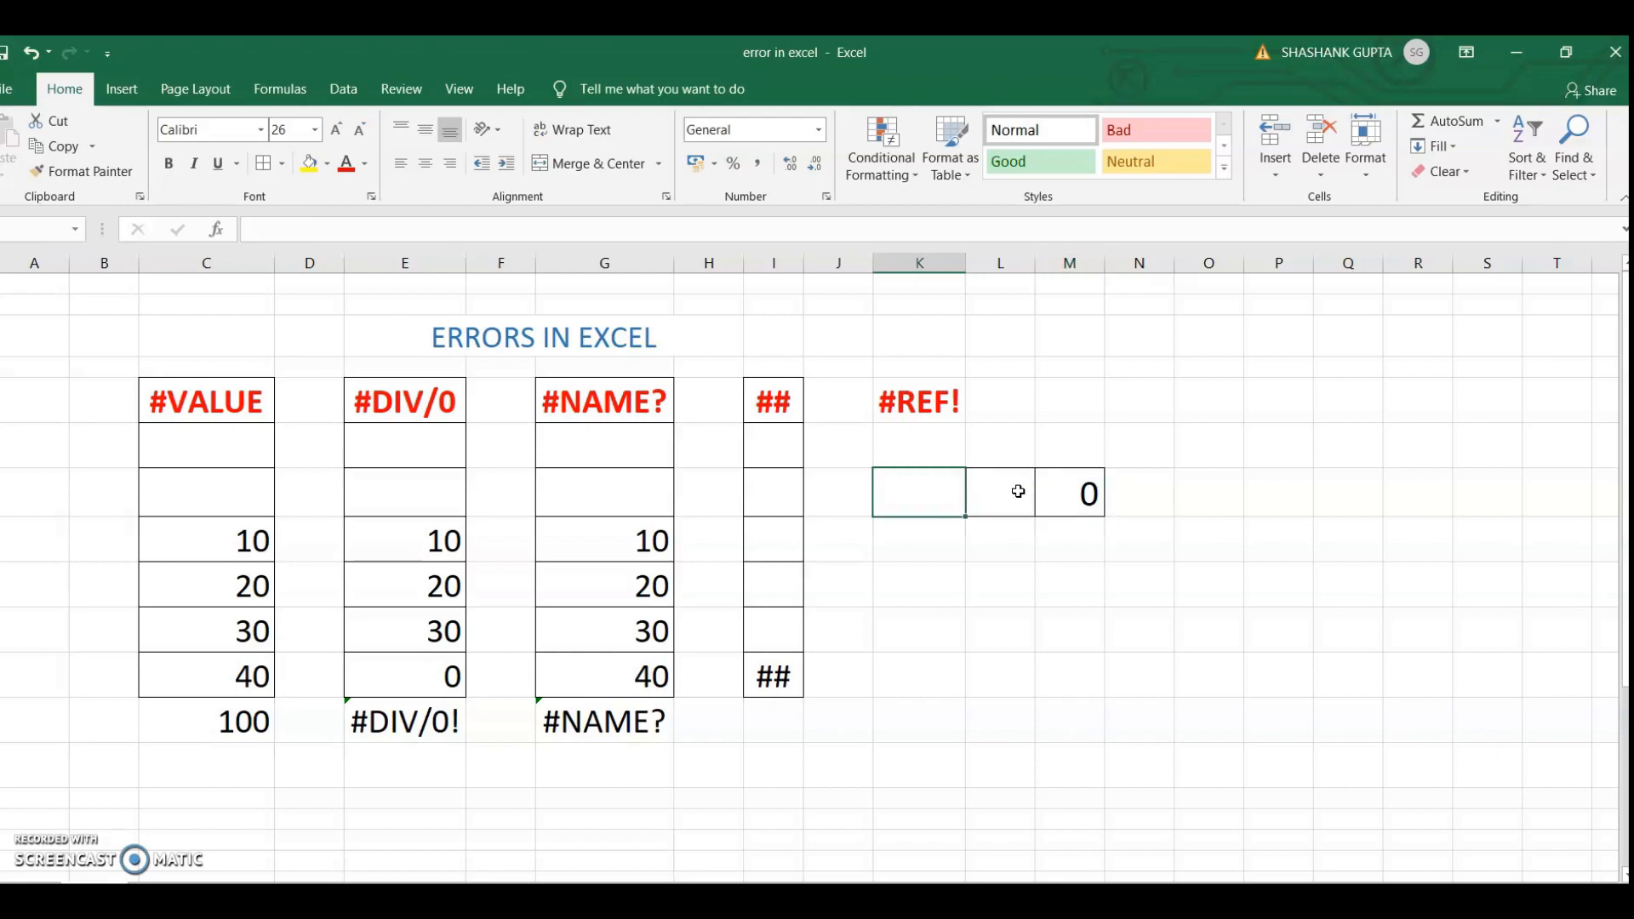
{"action": "type", "text": "10"}
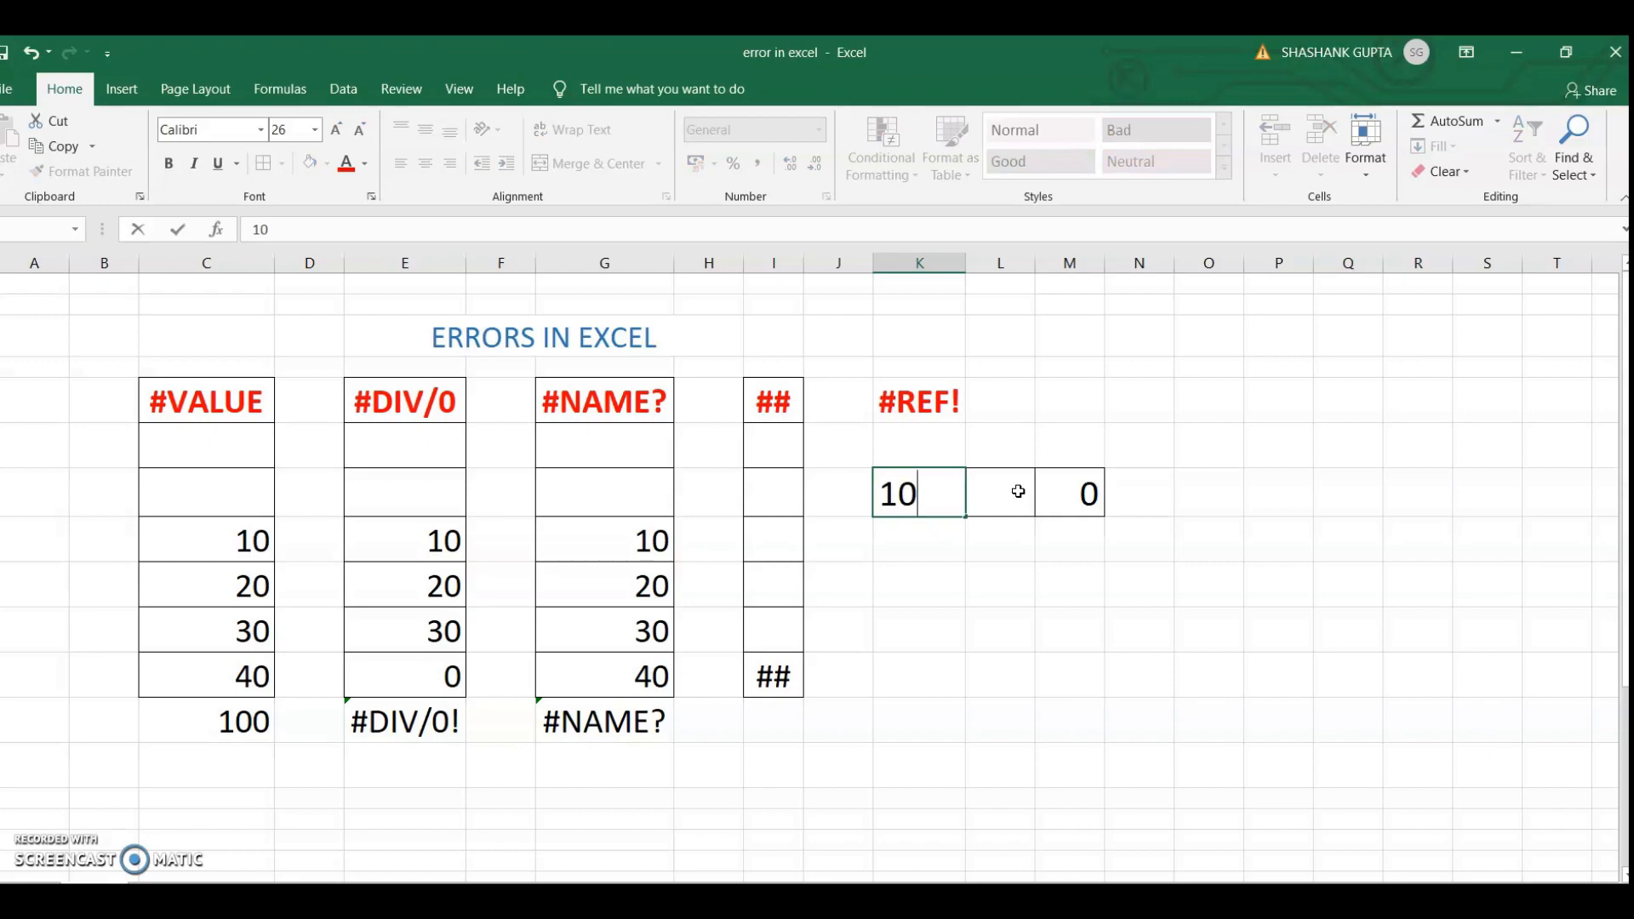
{"action": "key", "text": "Right"}
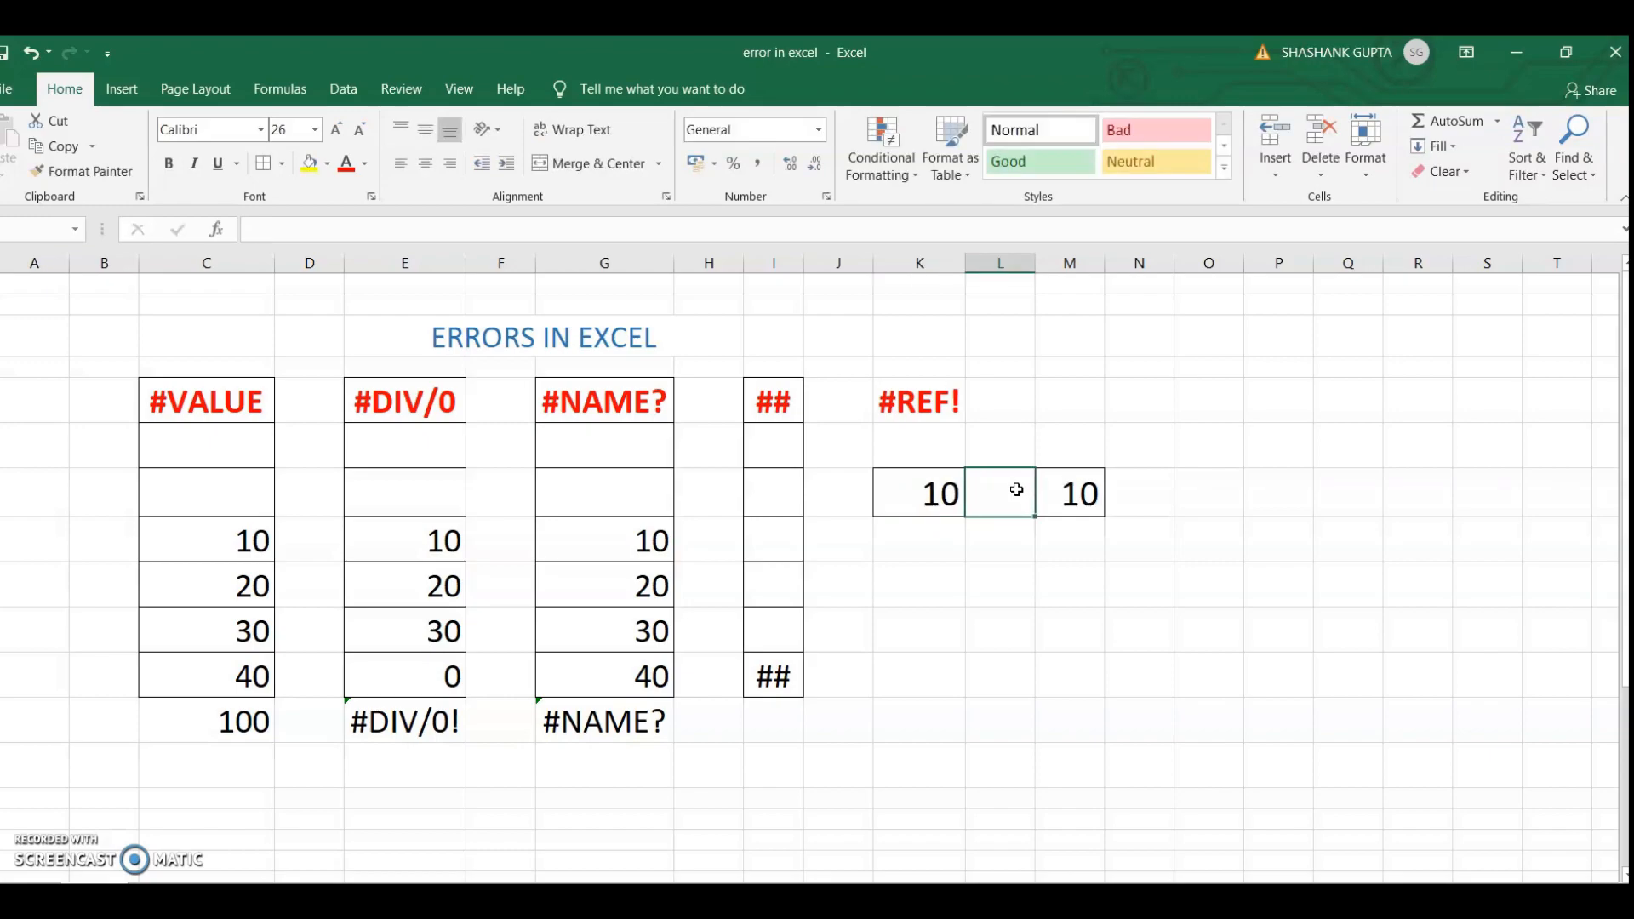
{"action": "left_click", "coordinate": [1068, 494]}
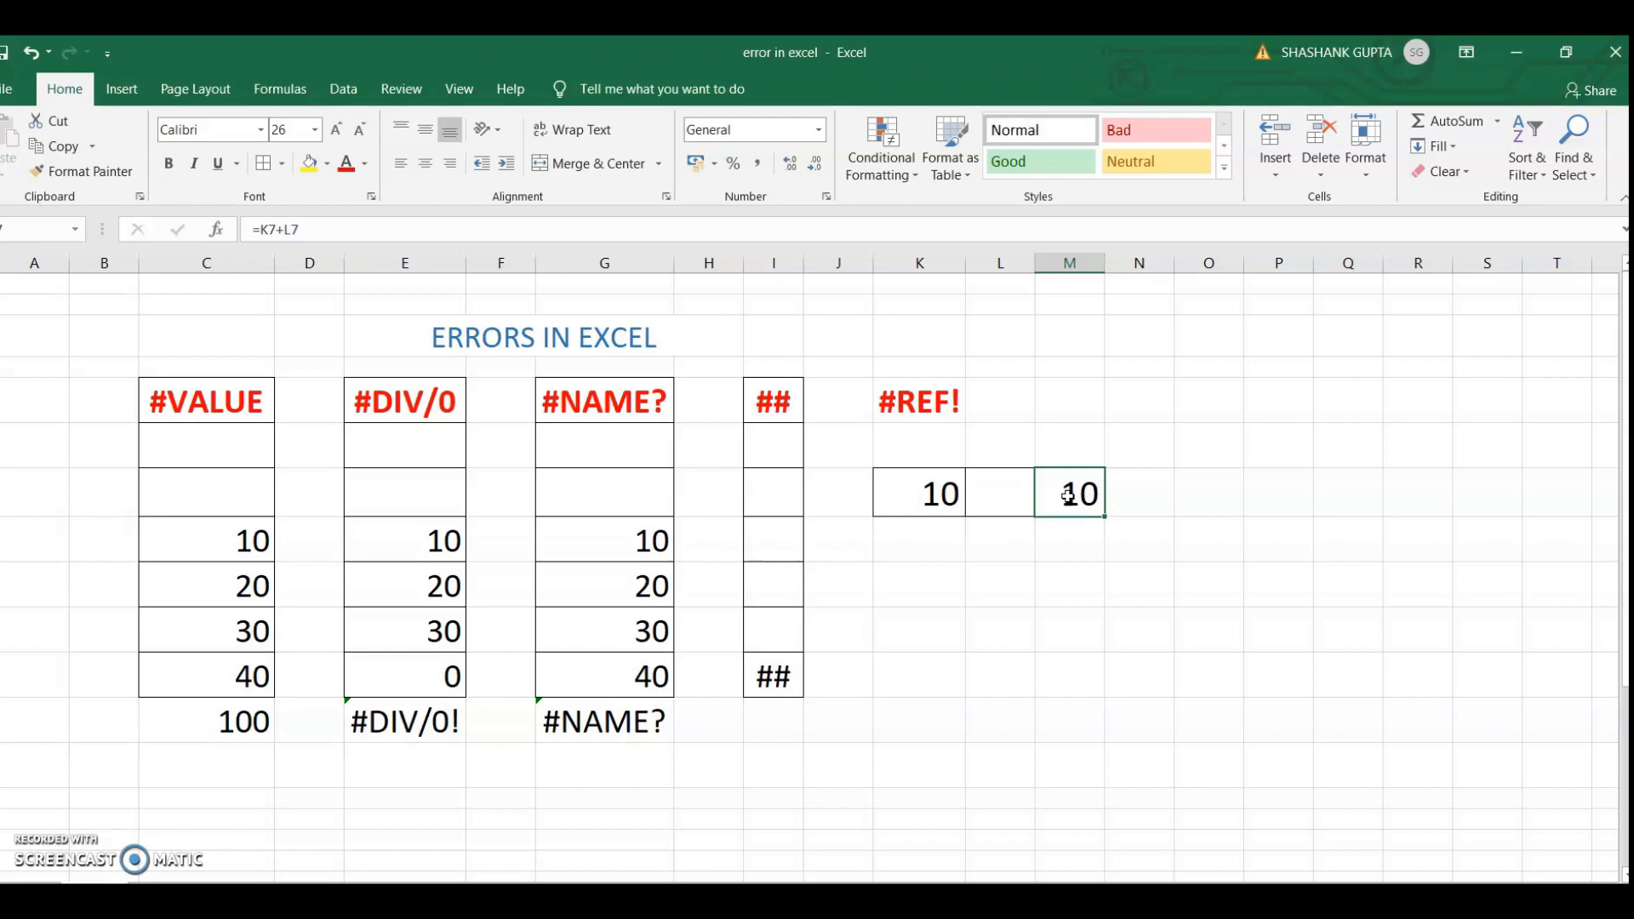
Delete the entire column of the empty cell L7 and view the error options of the sum formula
{"action": "right_click", "coordinate": [984, 495]}
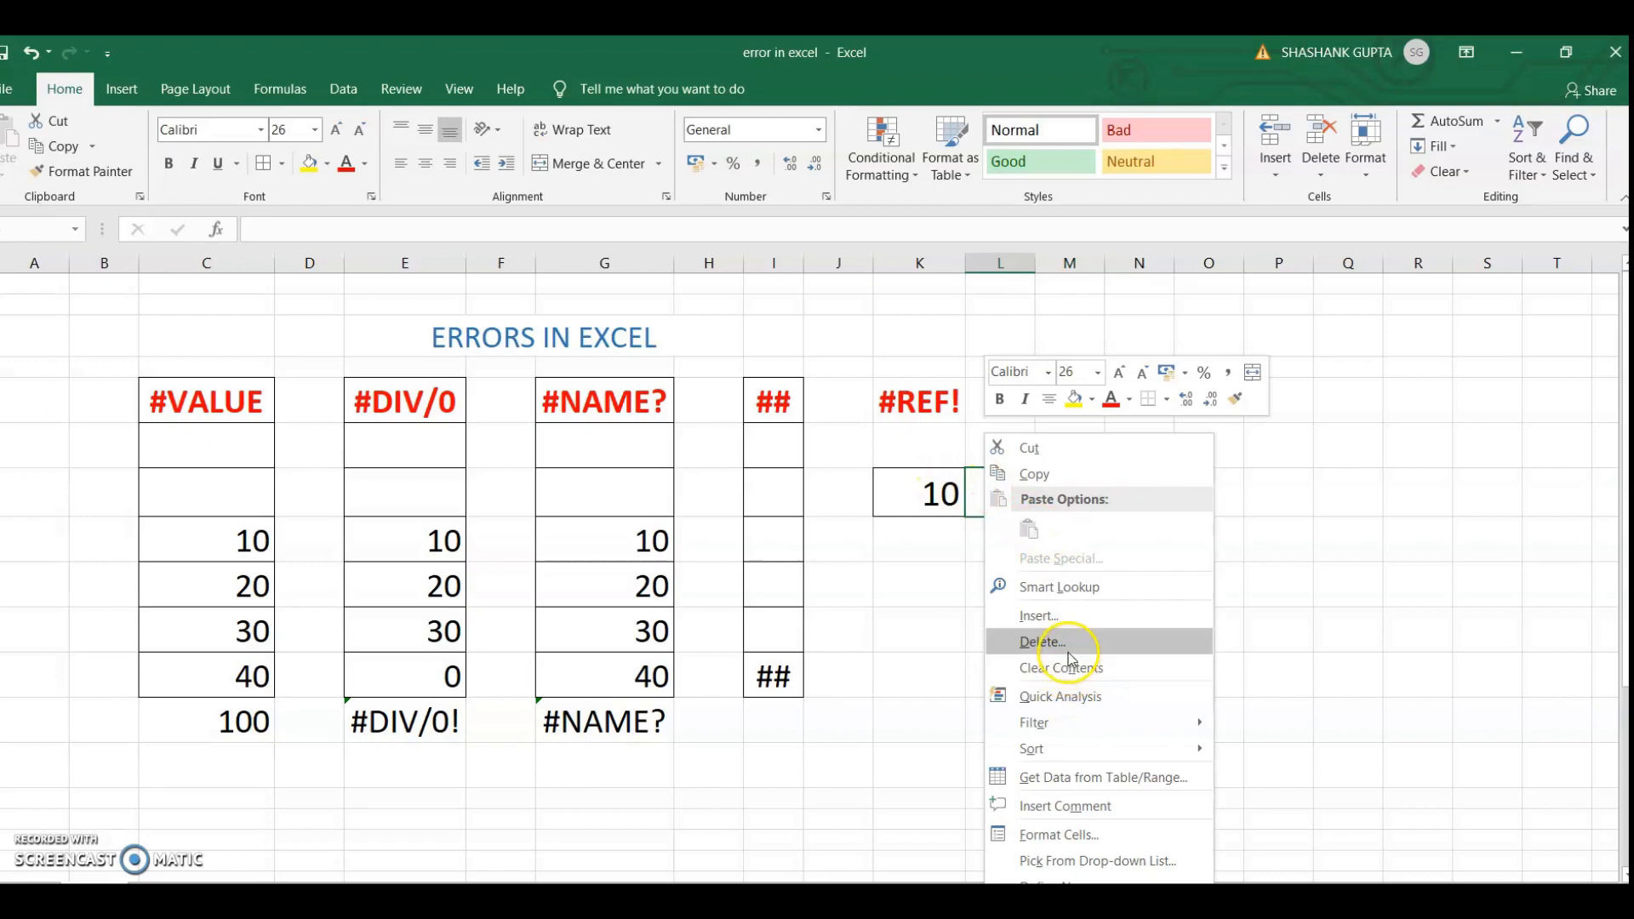
{"action": "left_click", "coordinate": [1070, 657]}
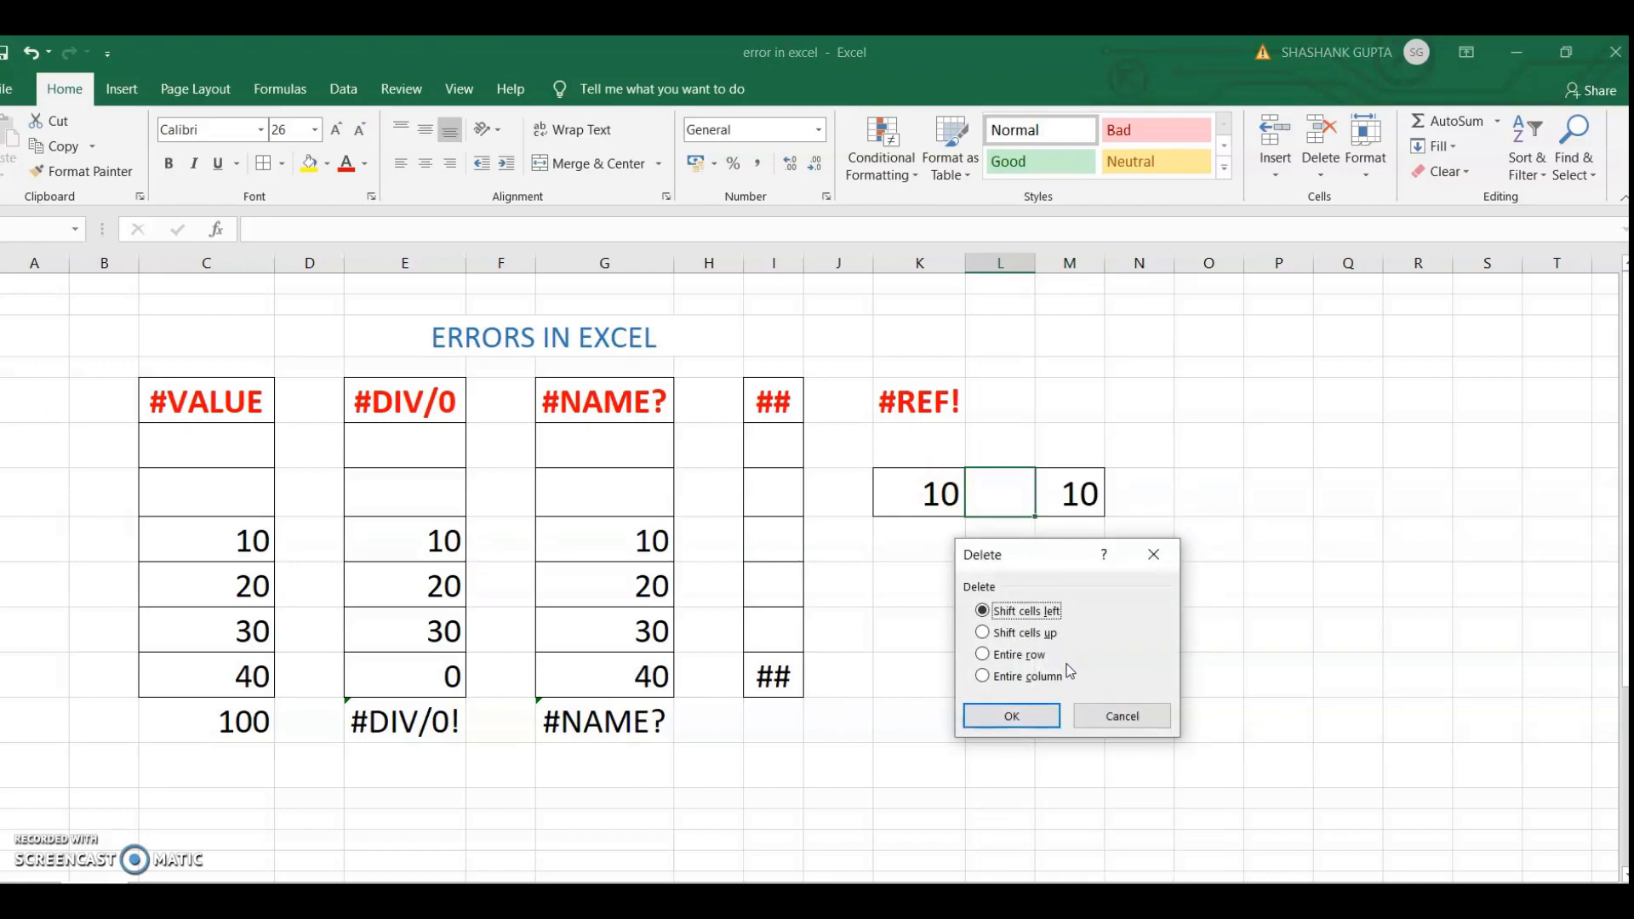
{"action": "left_click", "coordinate": [1066, 673]}
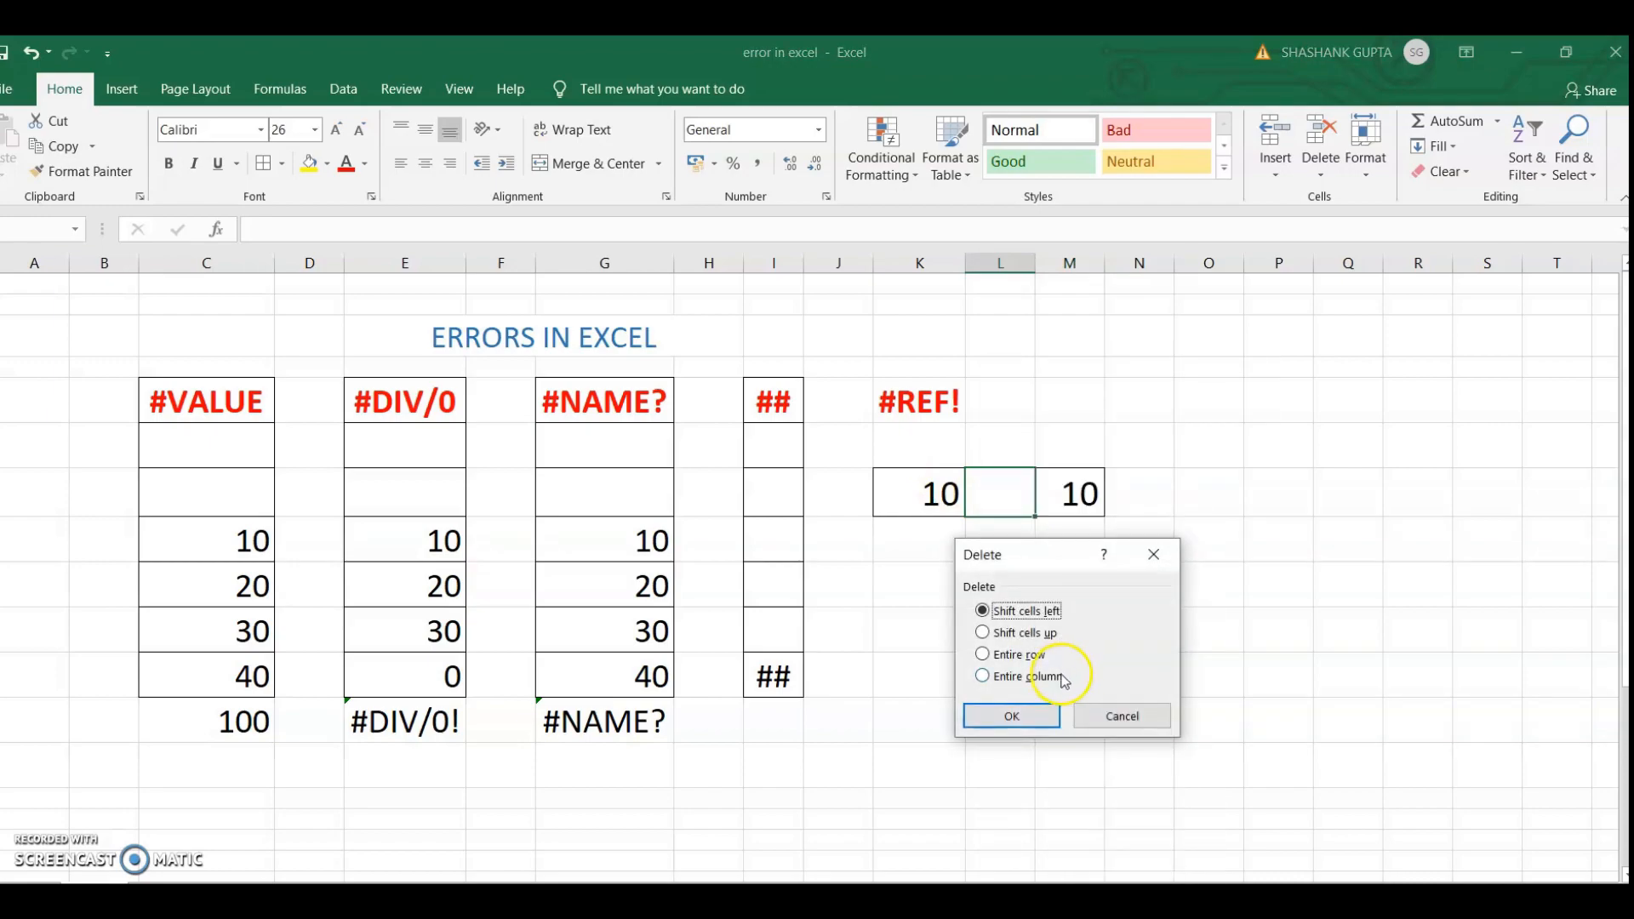
{"action": "left_click", "coordinate": [1045, 721]}
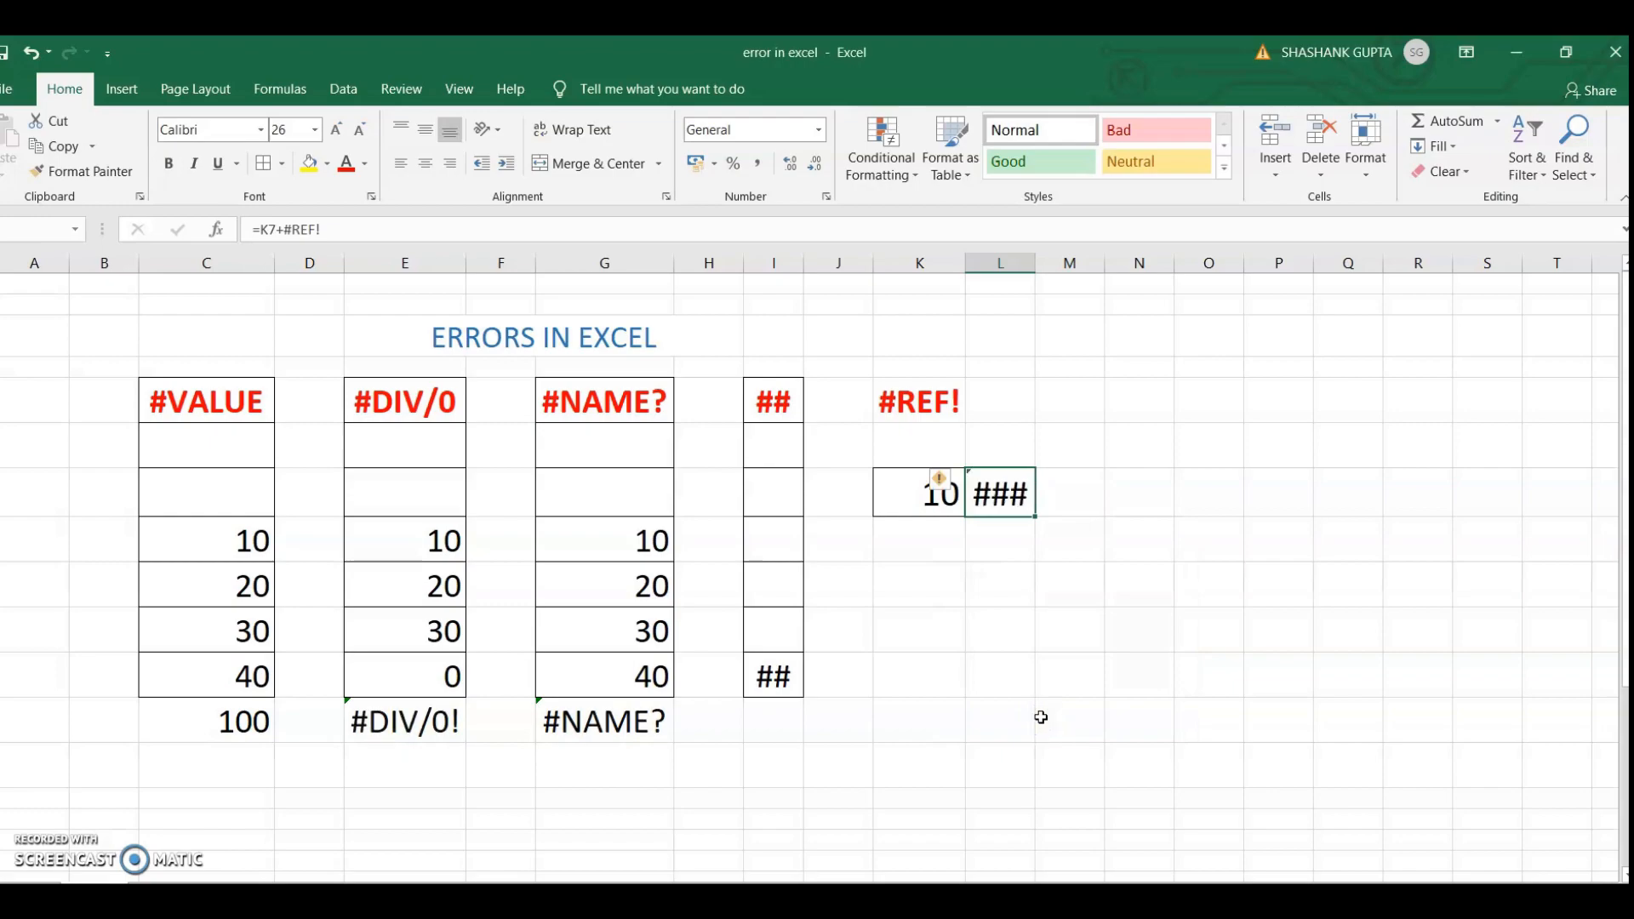
{"action": "left_click", "coordinate": [1003, 496]}
{"action": "left_click", "coordinate": [943, 481]}
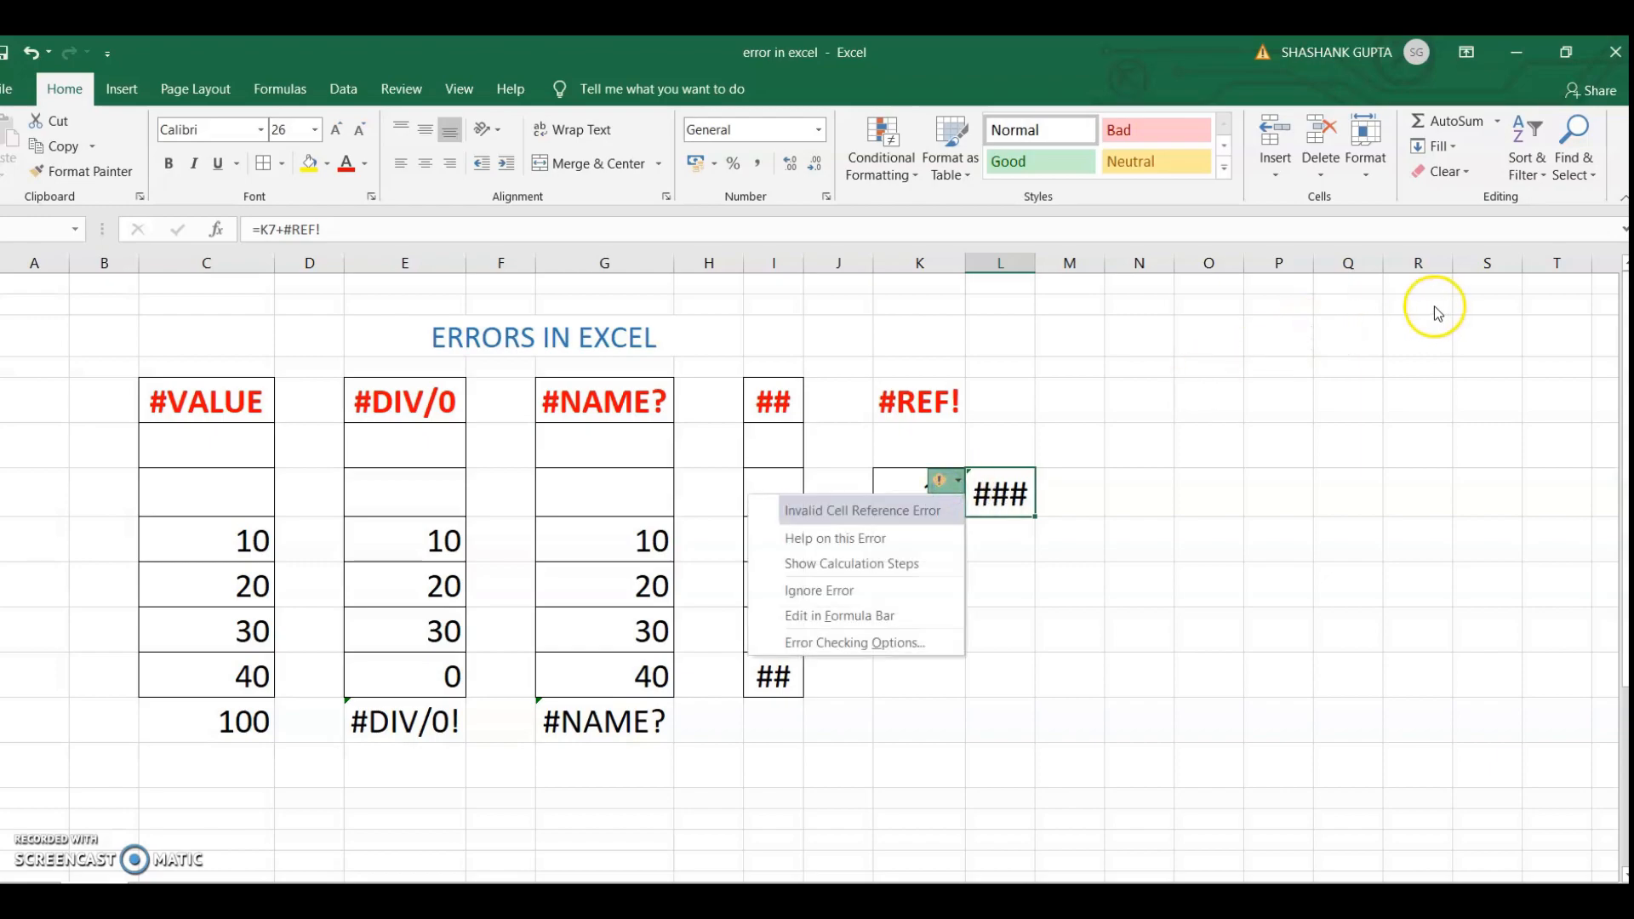
{"action": "left_click", "coordinate": [1304, 430]}
Undo the column deletion, enter 20 in cell L7 and select the sum formula in M7
{"action": "key", "text": "ctrl+z"}
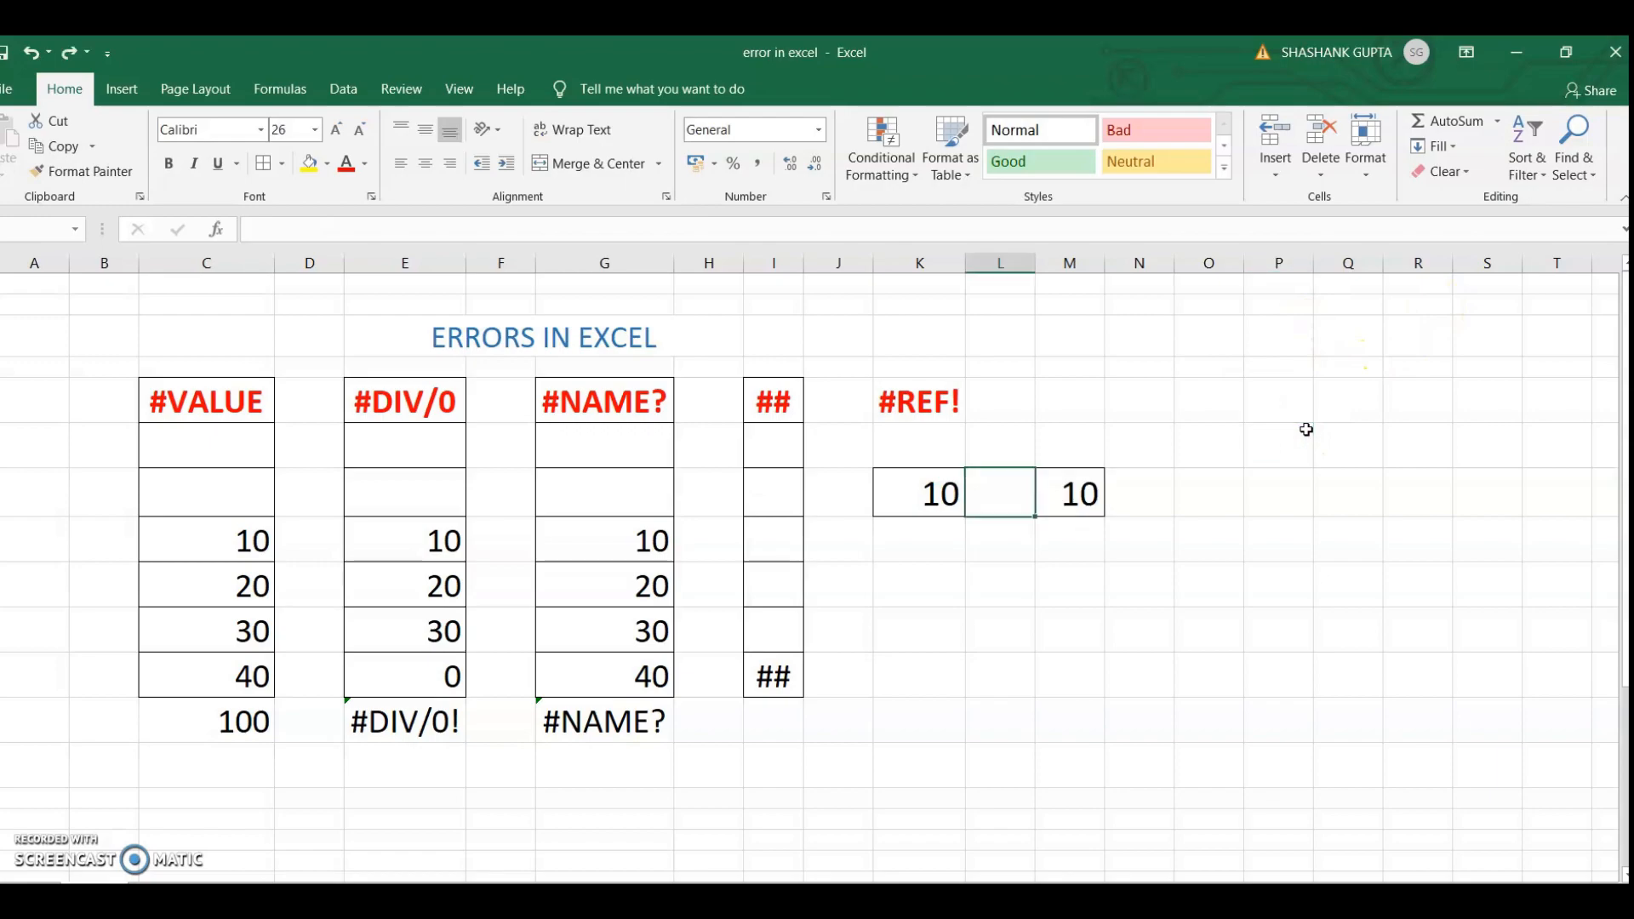
{"action": "left_click", "coordinate": [955, 498]}
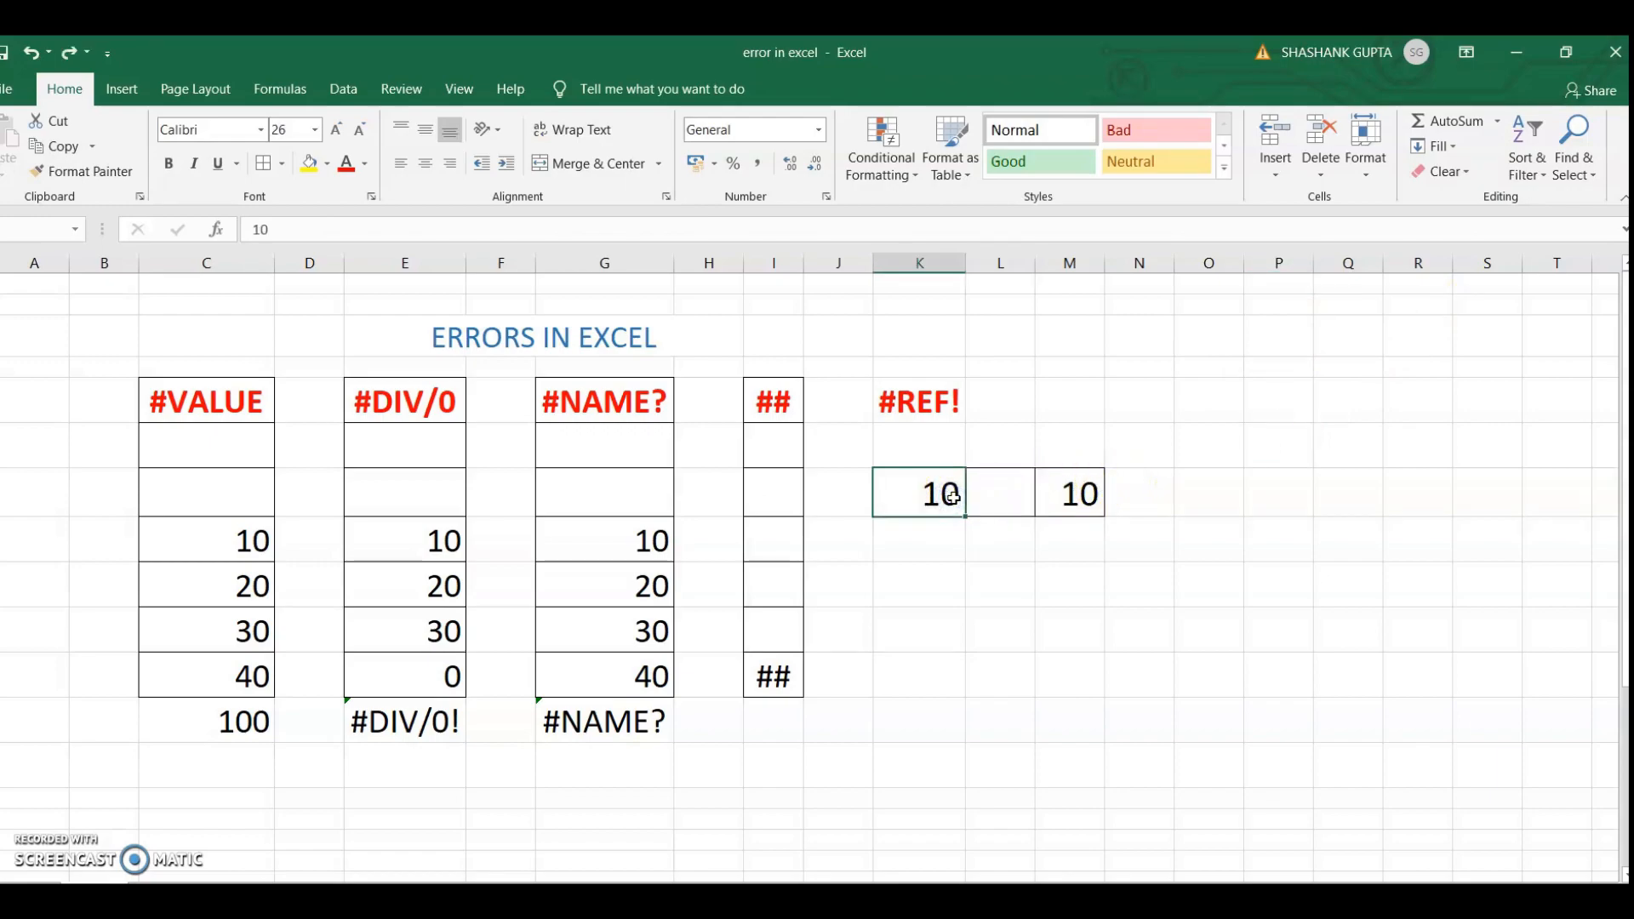
{"action": "left_click", "coordinate": [1000, 507]}
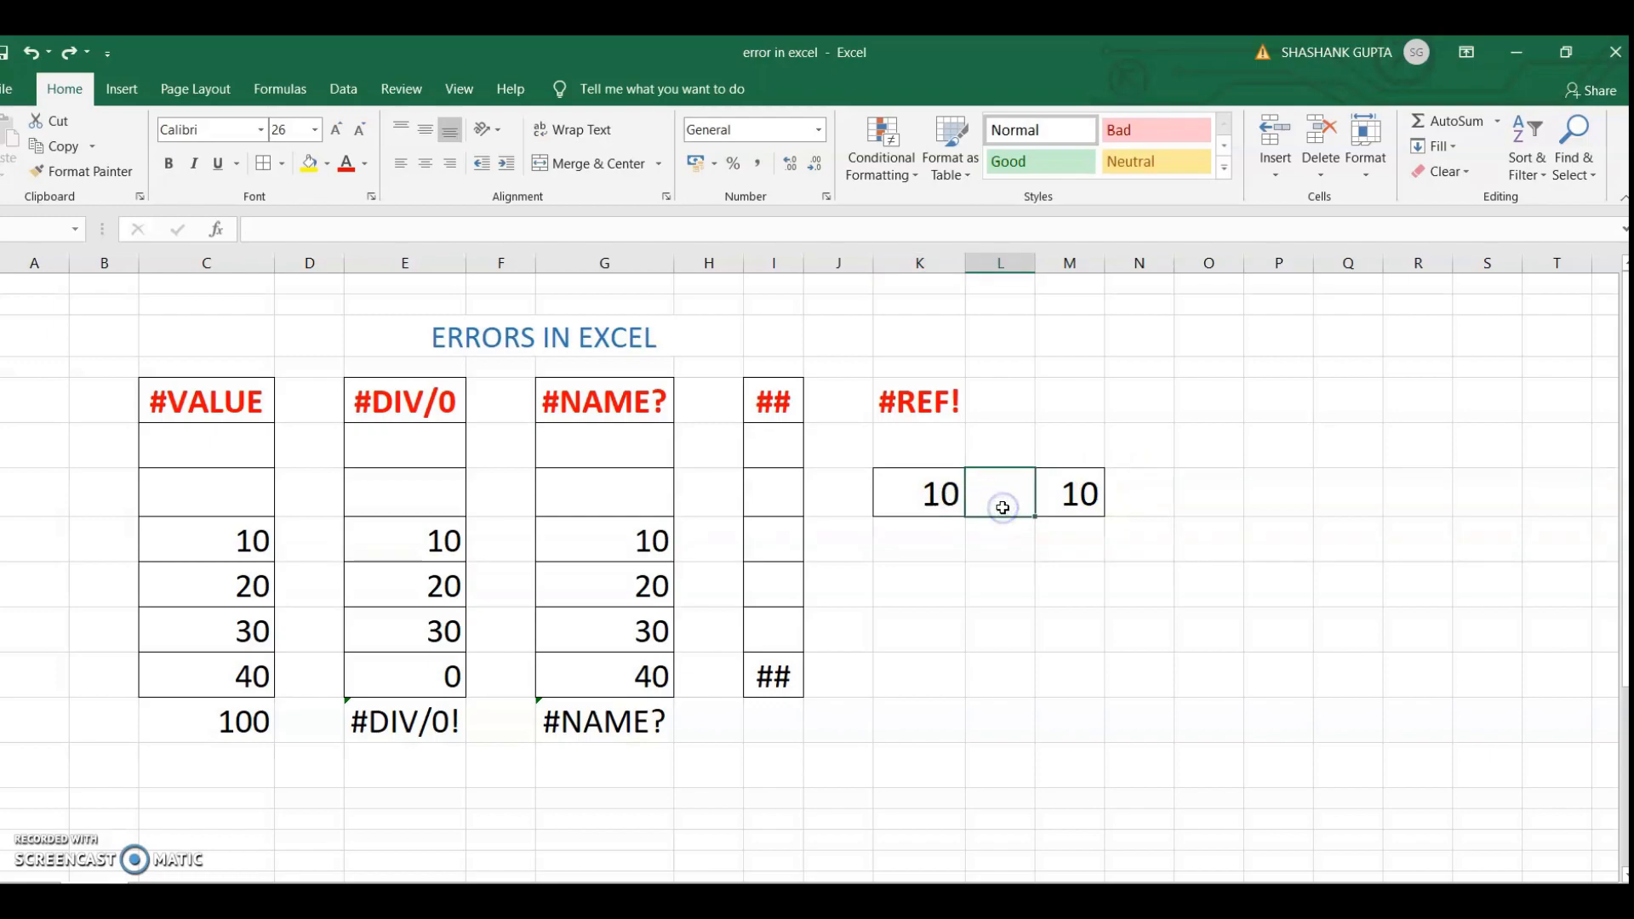
{"action": "type", "text": "20"}
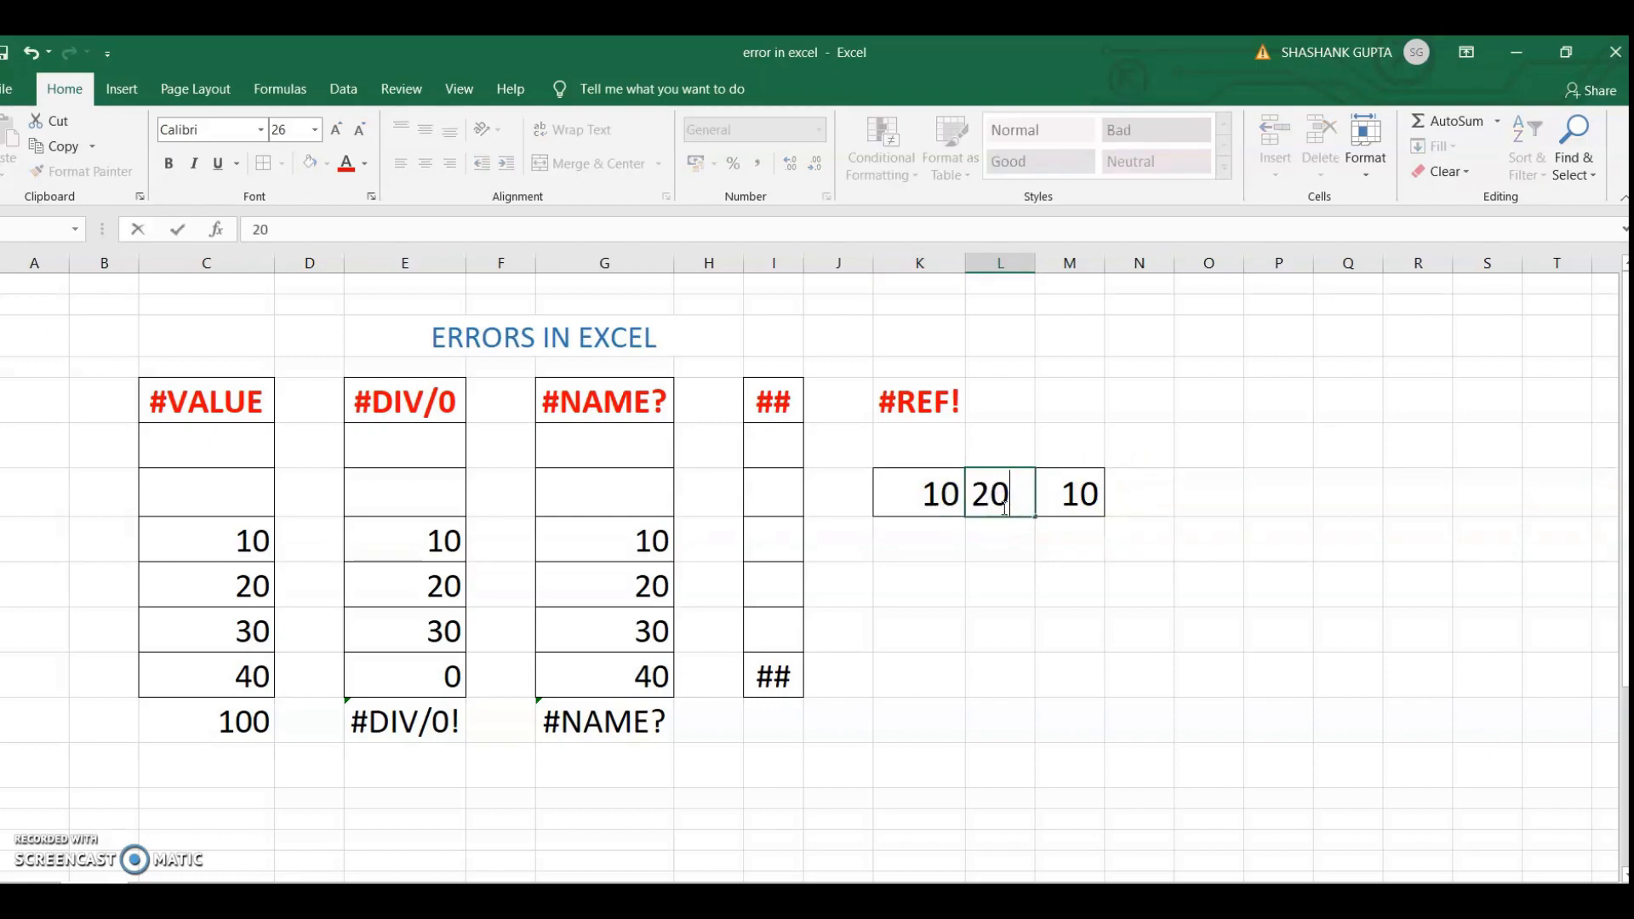
{"action": "left_click", "coordinate": [1087, 502]}
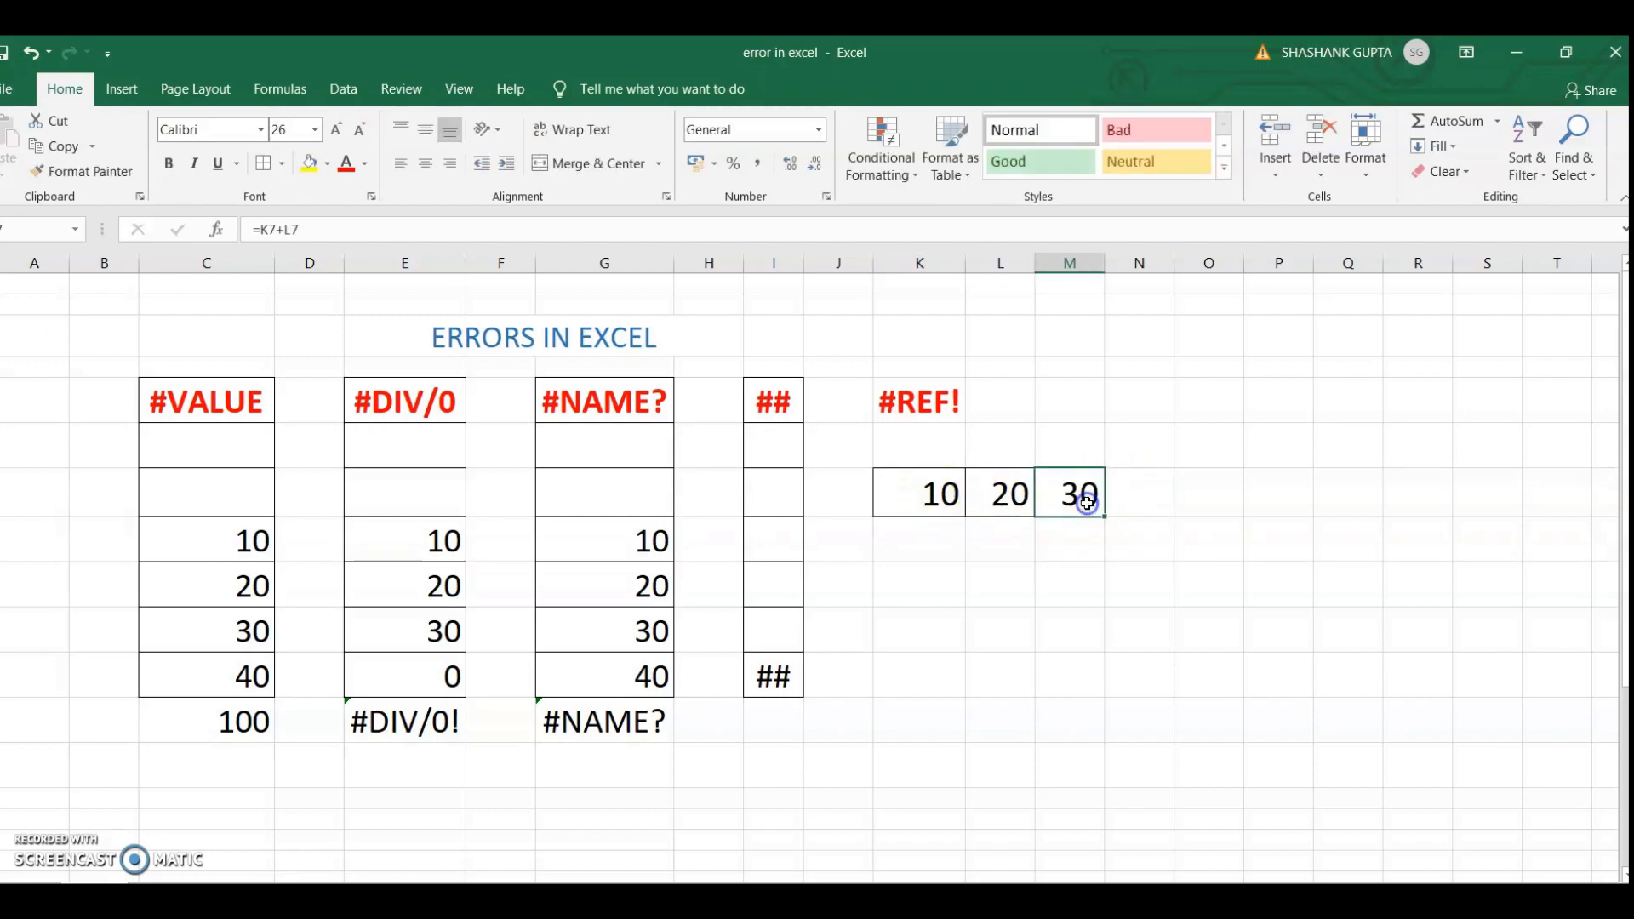
Delete the entire column K containing the first addend, and select the sum formula in row 7 to inspect it
{"action": "left_click", "coordinate": [924, 492]}
{"action": "right_click", "coordinate": [923, 492]}
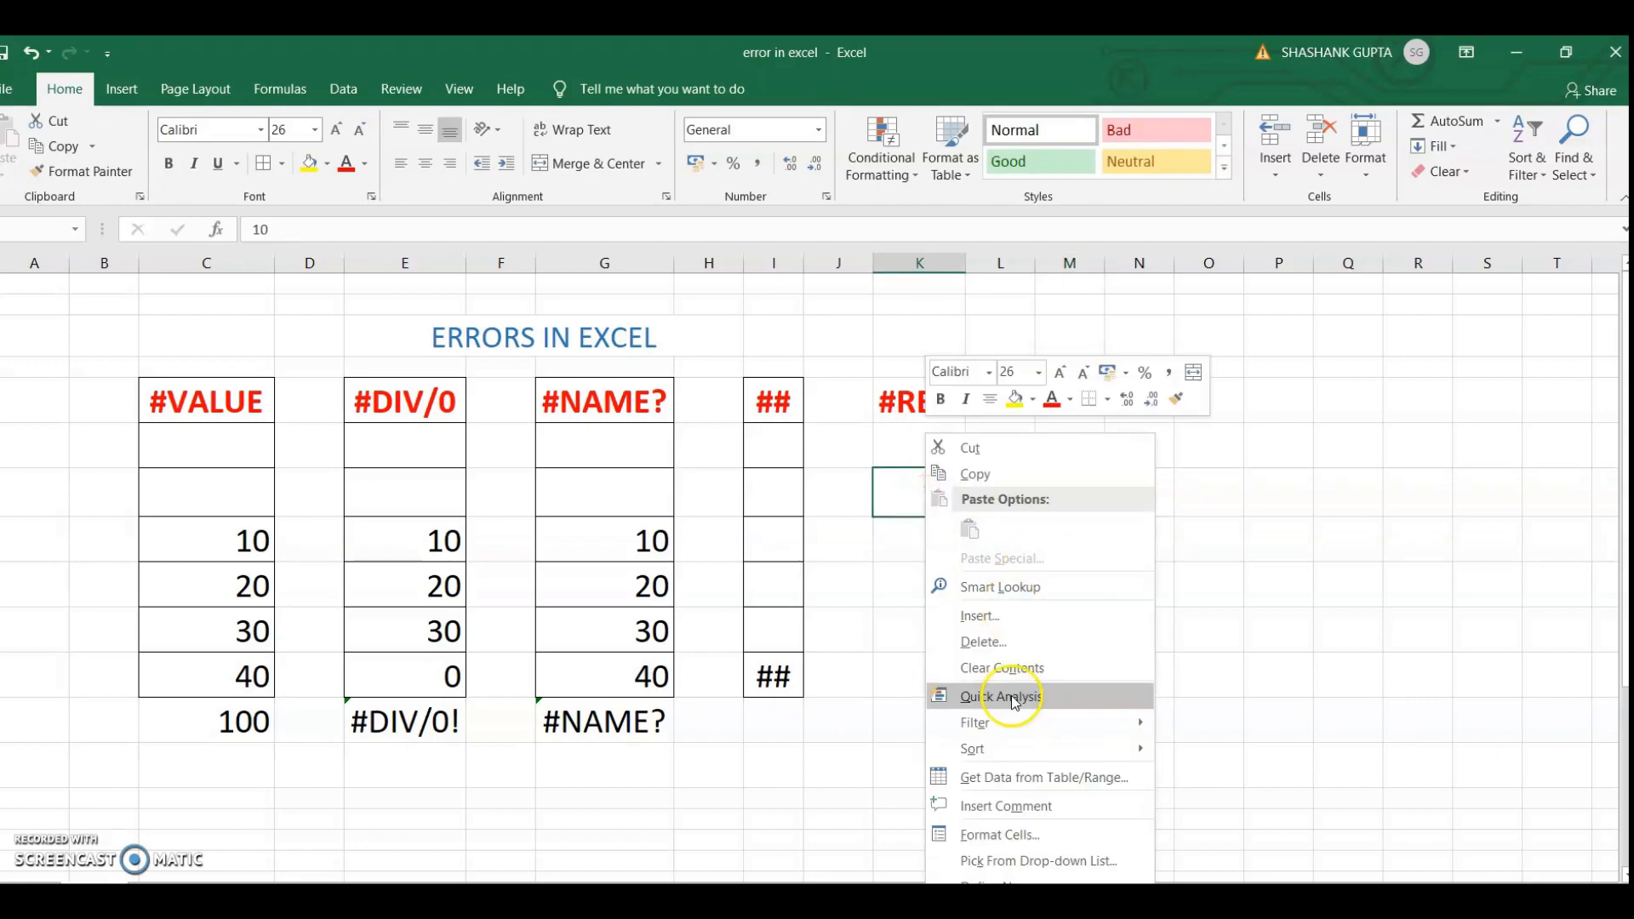
{"action": "left_click", "coordinate": [1038, 644]}
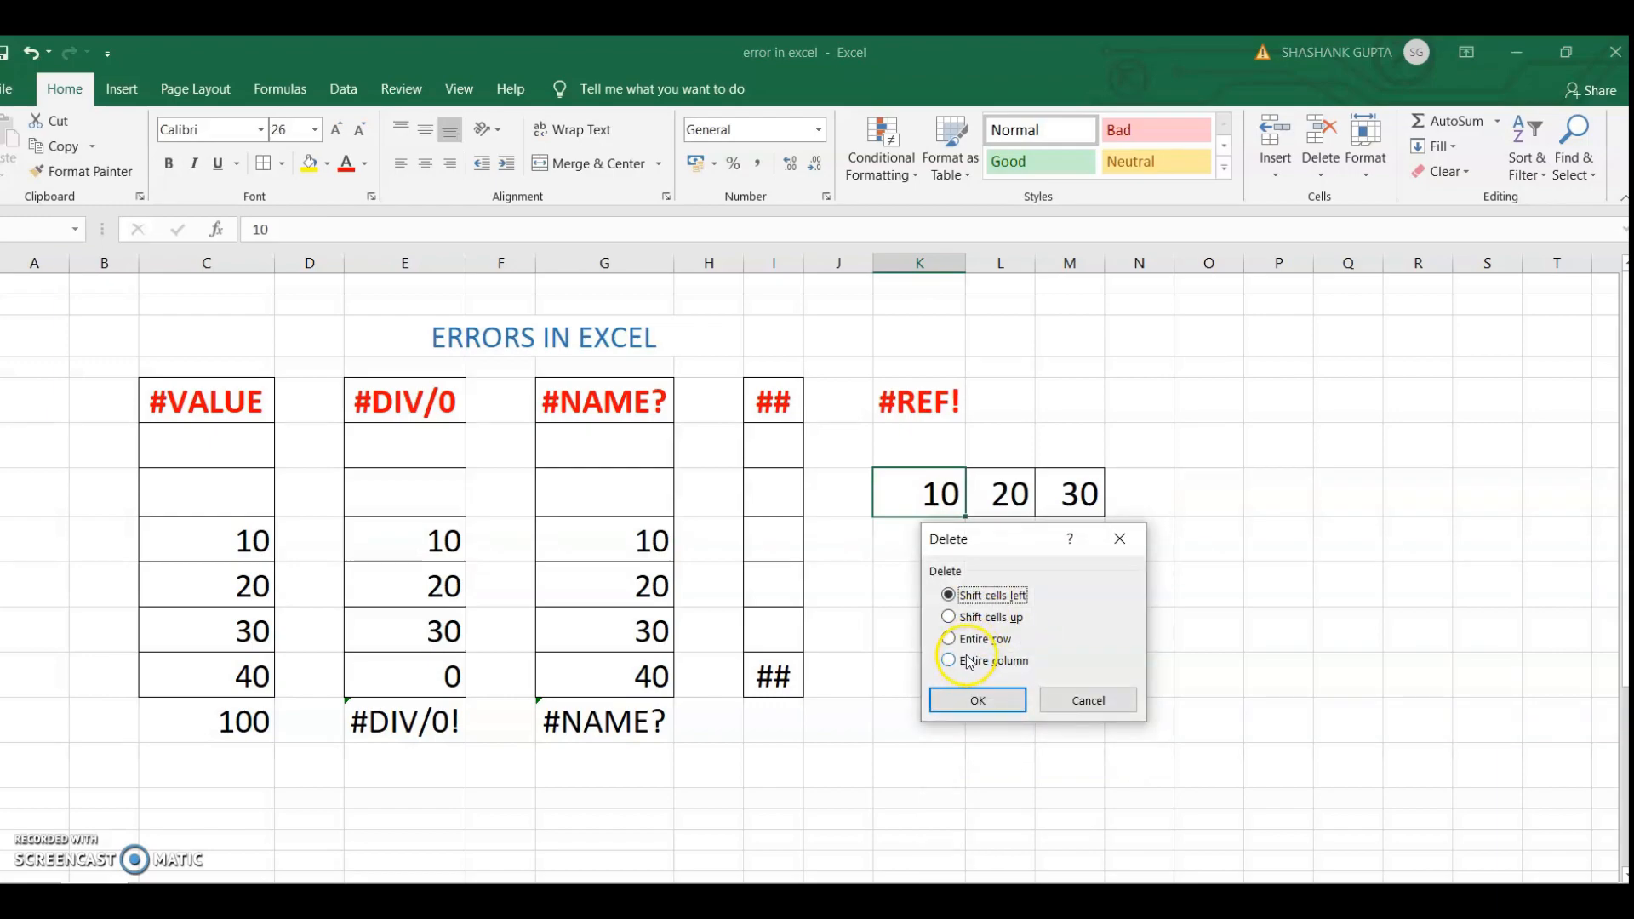
{"action": "left_click", "coordinate": [969, 661]}
{"action": "left_click", "coordinate": [974, 698]}
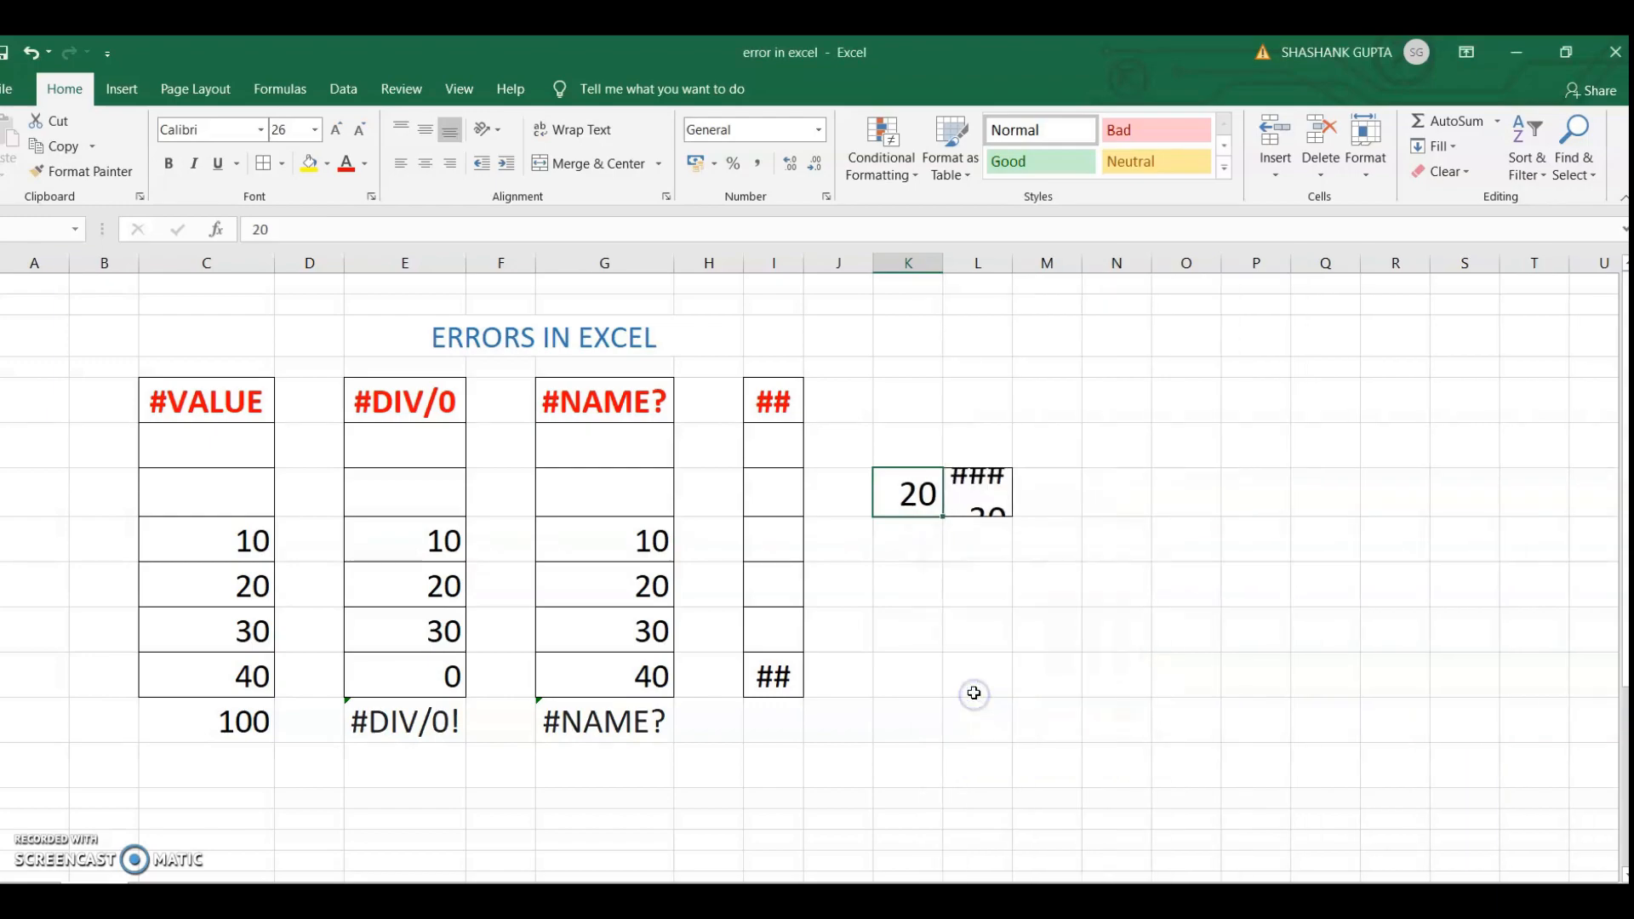
{"action": "left_click", "coordinate": [973, 486]}
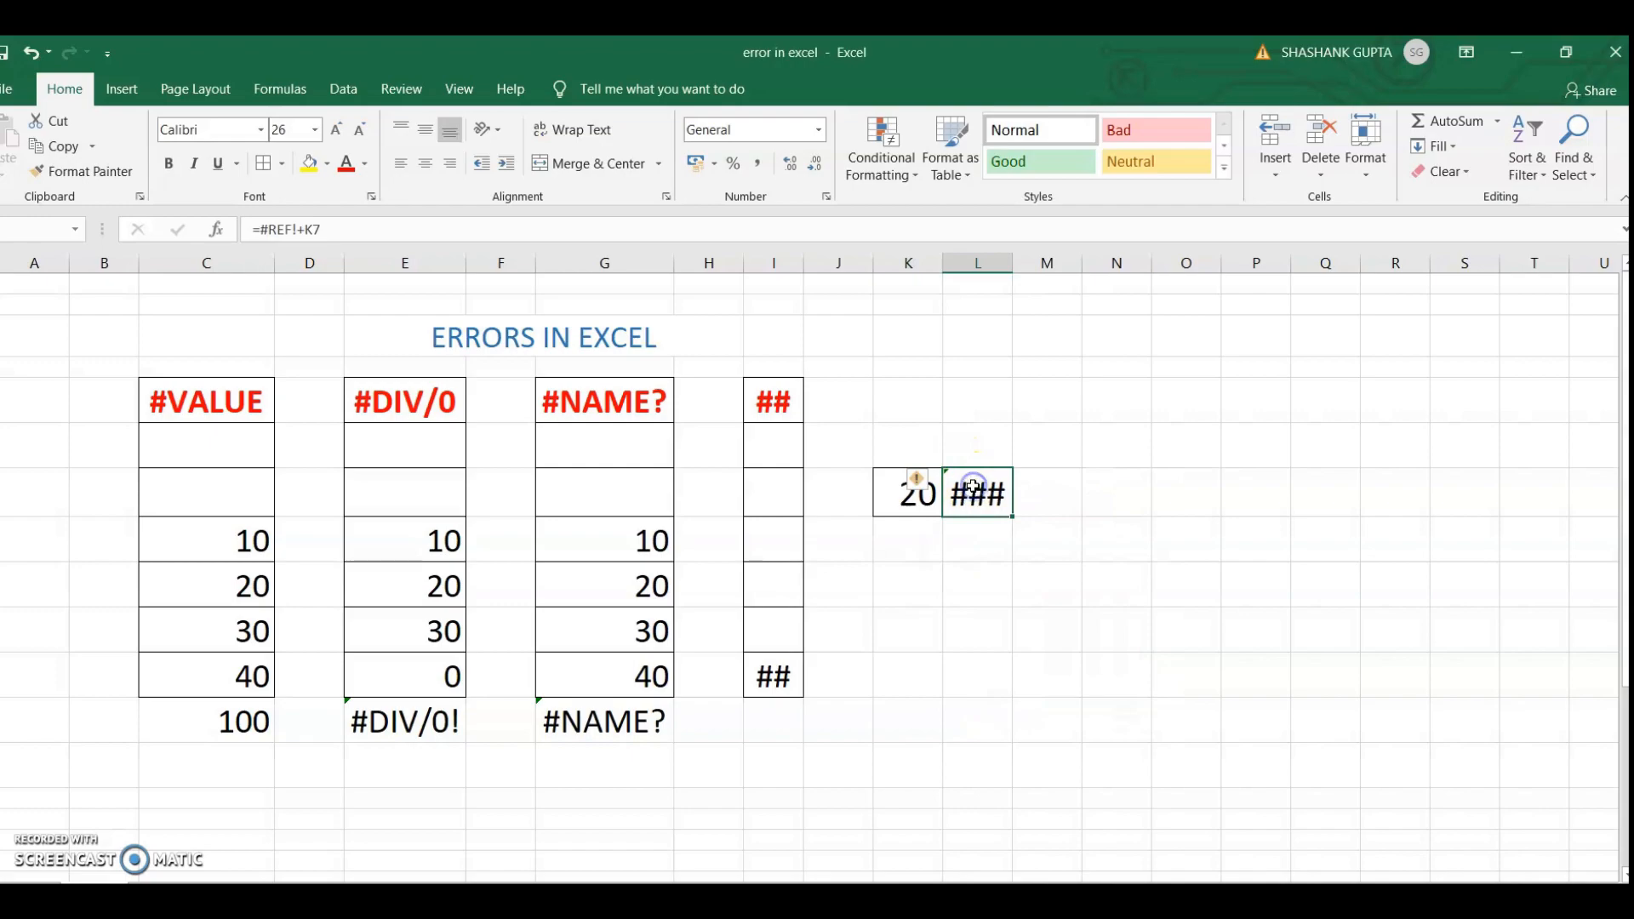